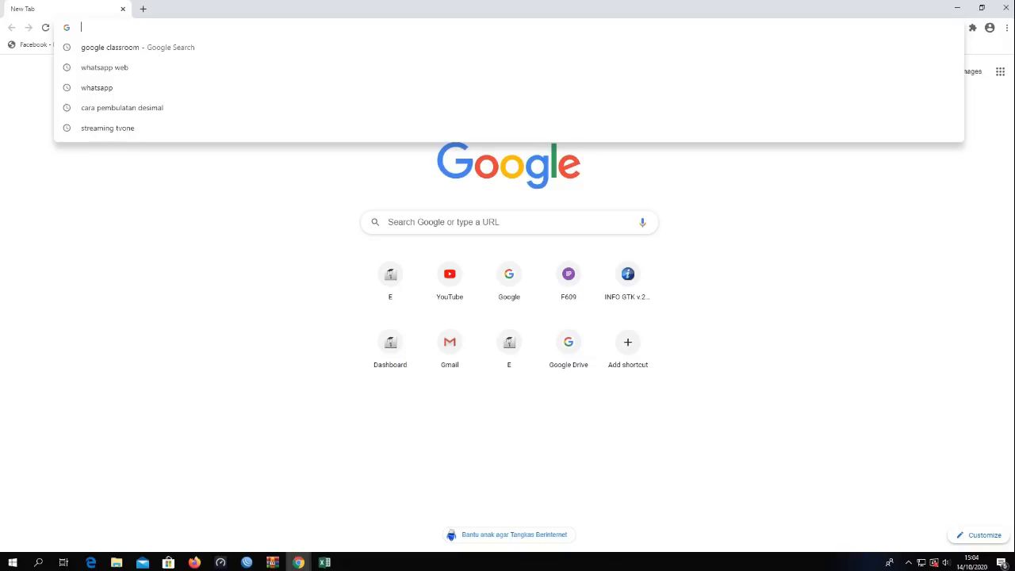
Search the web for "google classroom" and open the Google Classroom site from the results
{"action": "type", "text": "g"}
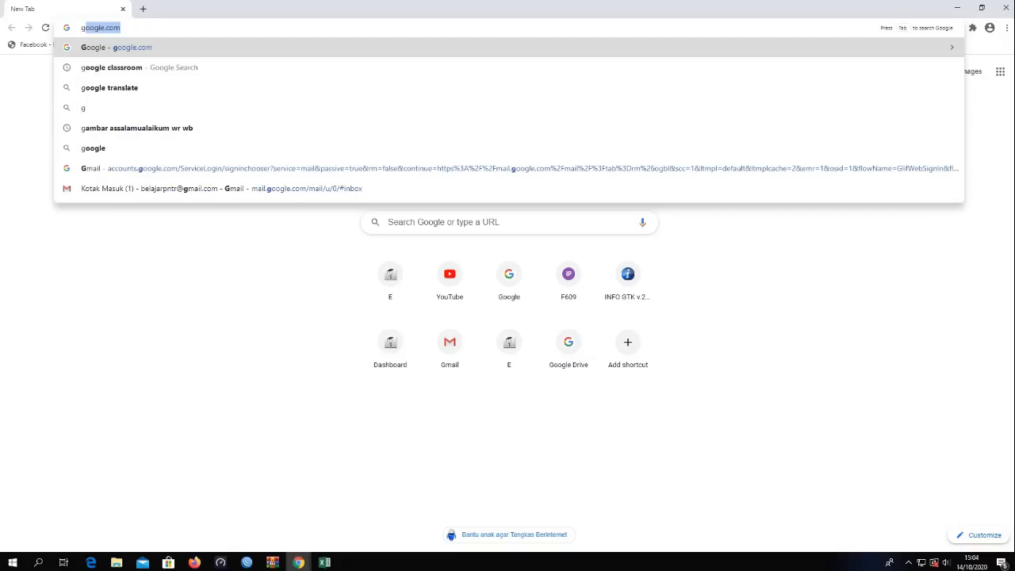
{"action": "key", "text": "Down"}
{"action": "key", "text": "Return"}
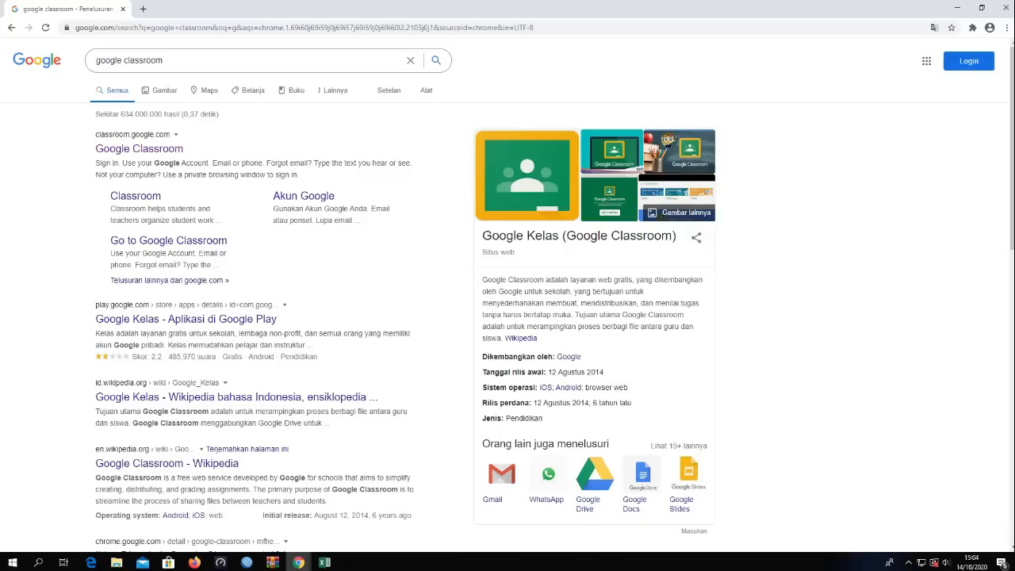
{"action": "left_click", "coordinate": [139, 149]}
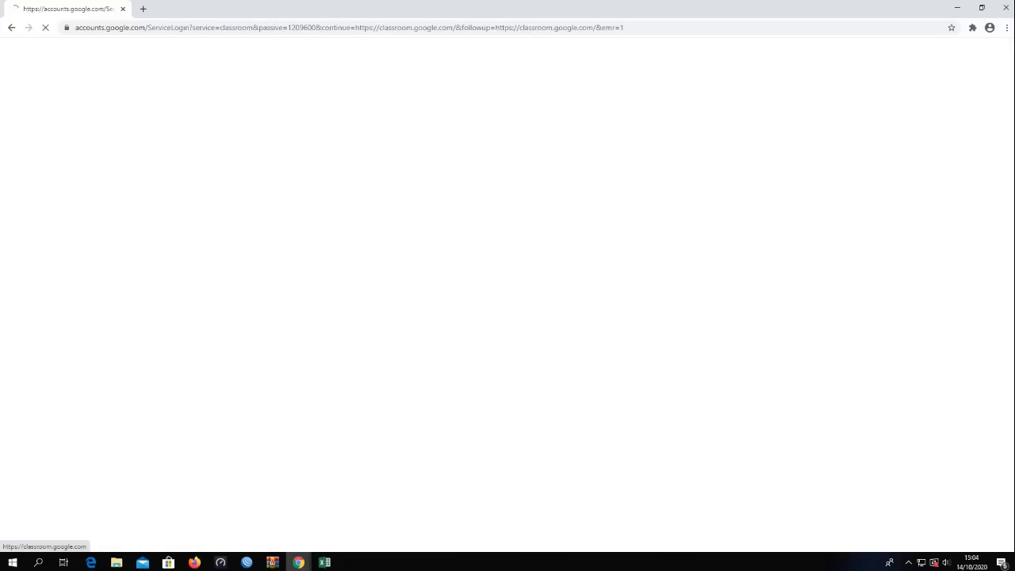
Sign in to Classroom by choosing the saved Google account and entering the account password
{"action": "left_click", "coordinate": [466, 254]}
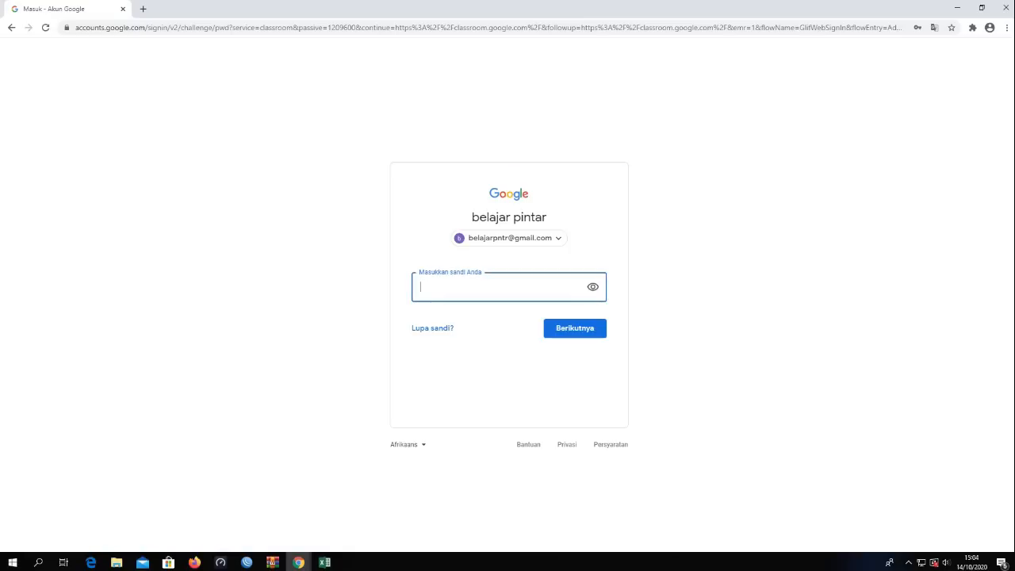
{"action": "type", "text": "•••••••••••••••"}
{"action": "key", "text": "Return"}
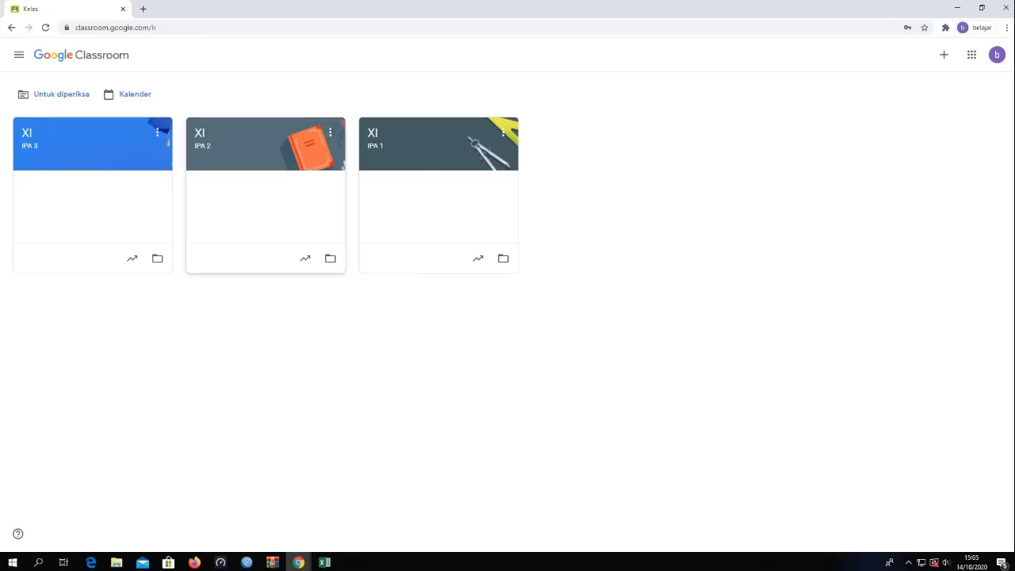
Open the XI IPA 2 class and start a new material (Materi) in its classwork
{"action": "left_click", "coordinate": [238, 143]}
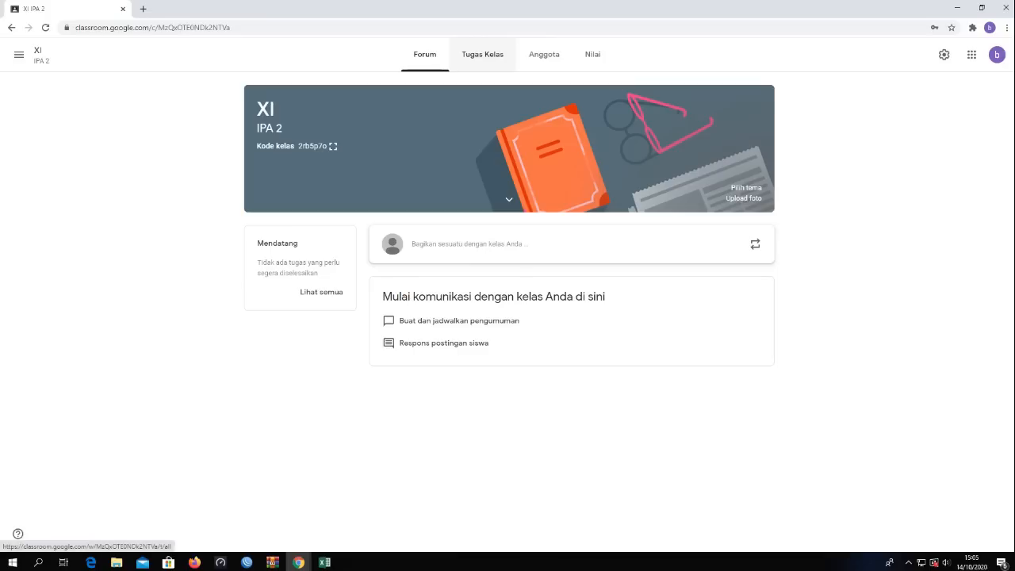
{"action": "left_click", "coordinate": [482, 55]}
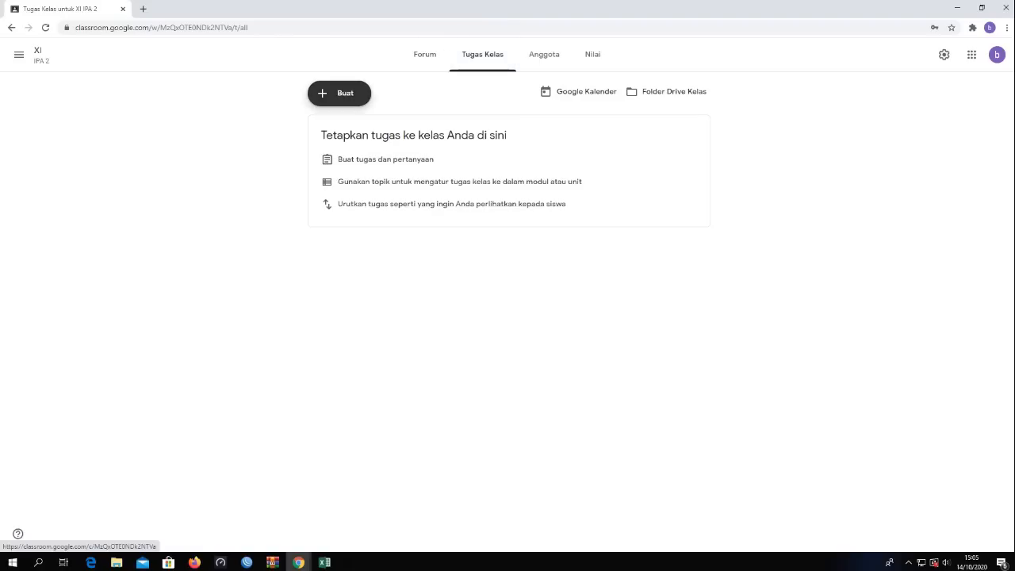
{"action": "left_click", "coordinate": [334, 94]}
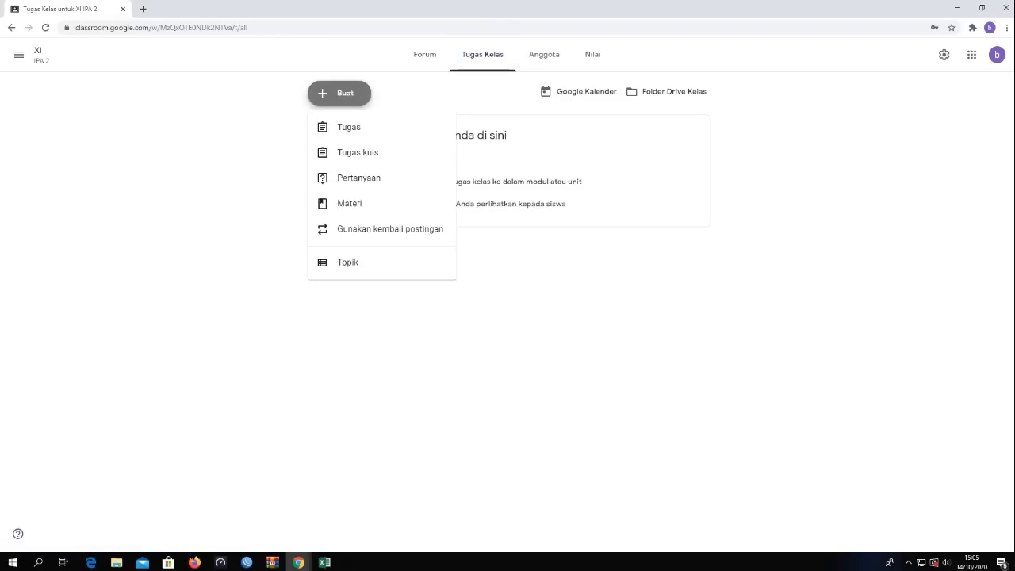
{"action": "left_click", "coordinate": [346, 203]}
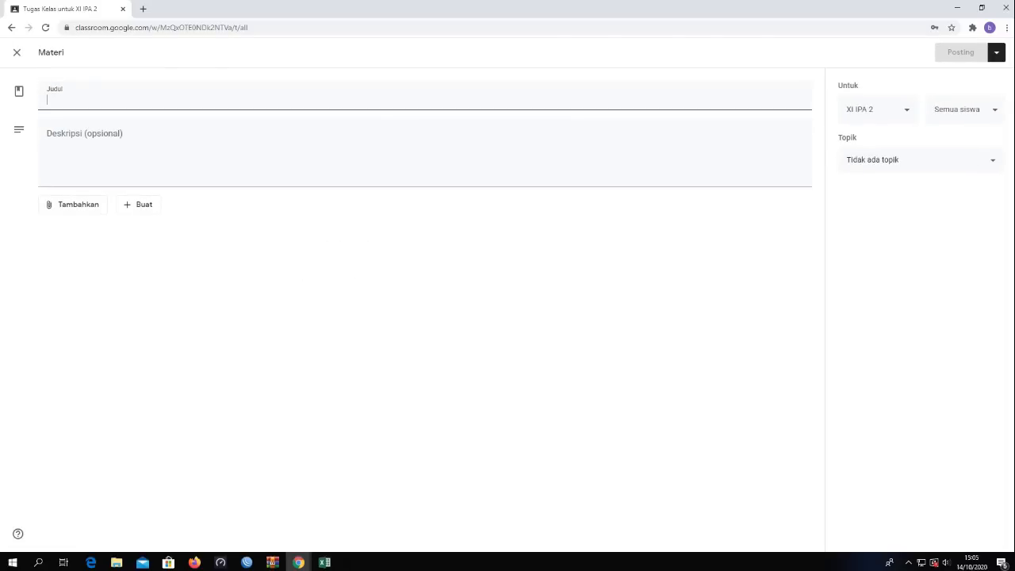
Title the material "INTERNET" and enter "PENGENALAN DASAR INTERNET" as its description
{"action": "type", "text": "aa"}
{"action": "key", "text": "BackSpace"}
{"action": "key", "text": "BackSpace"}
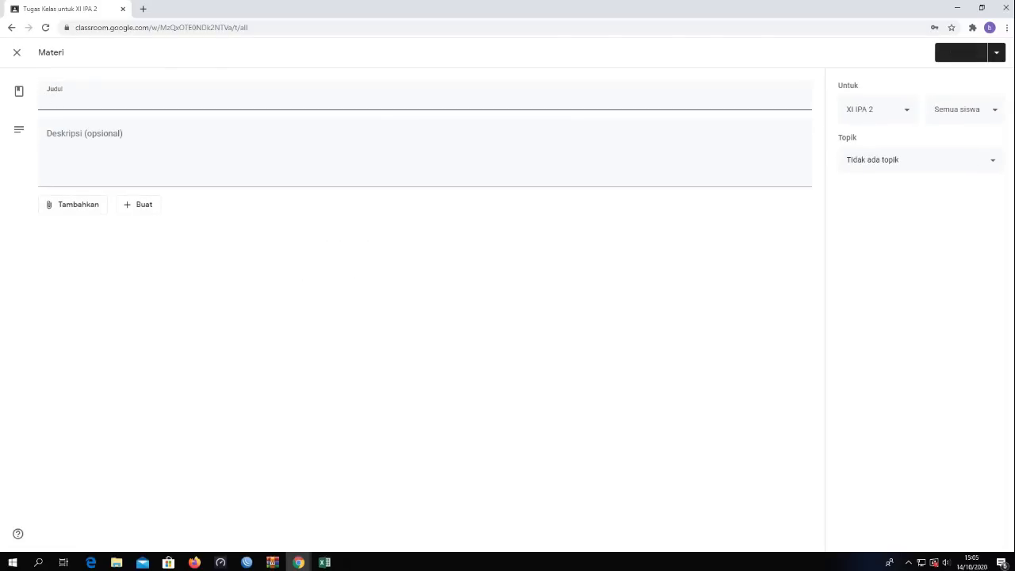
{"action": "type", "text": "INTERNET"}
{"action": "left_click", "coordinate": [48, 138]}
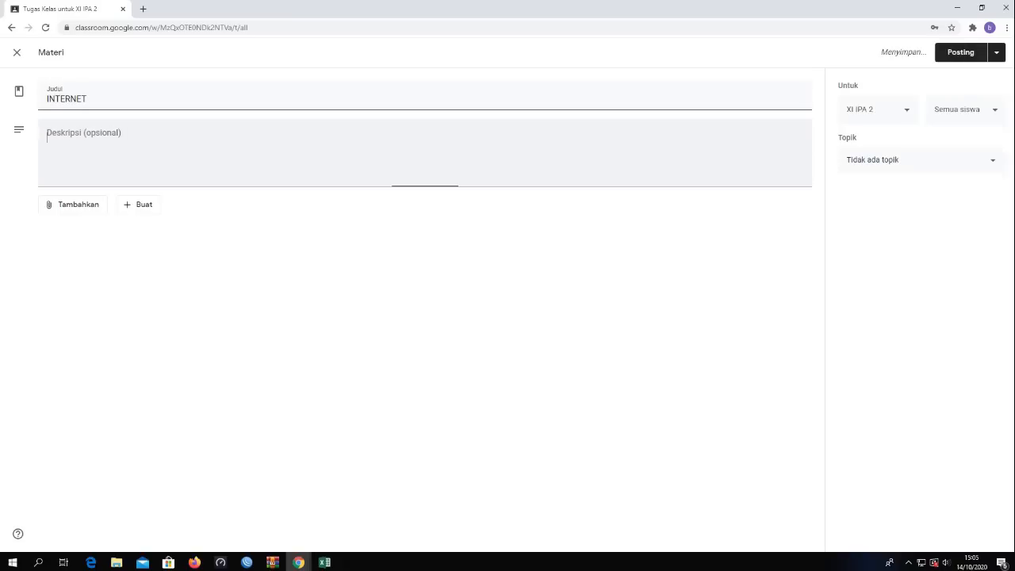
{"action": "type", "text": "PENGENALAN"}
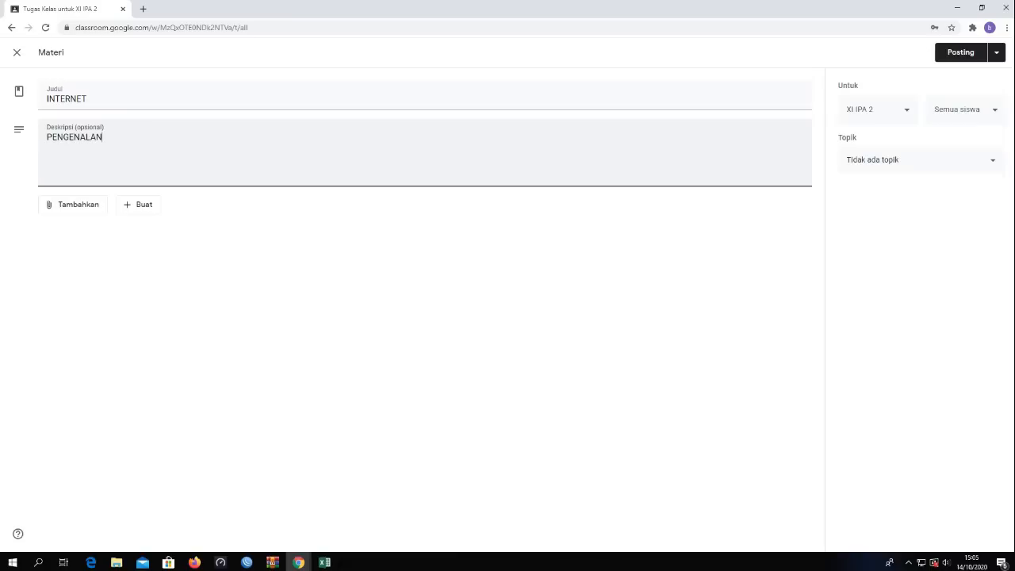
{"action": "type", "text": " DASAR INTERNET"}
{"action": "left_click", "coordinate": [72, 204]}
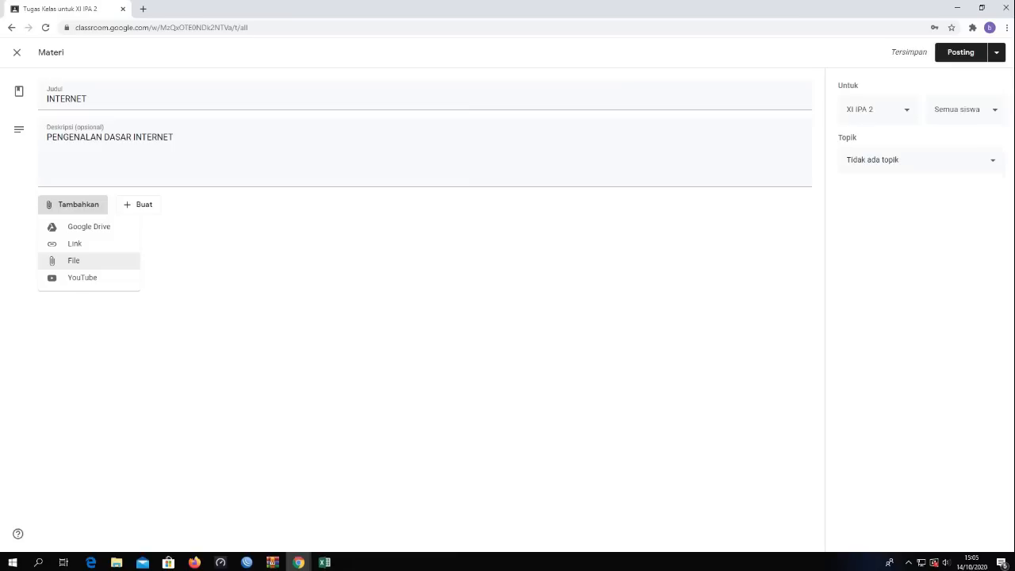
{"action": "left_click", "coordinate": [73, 260]}
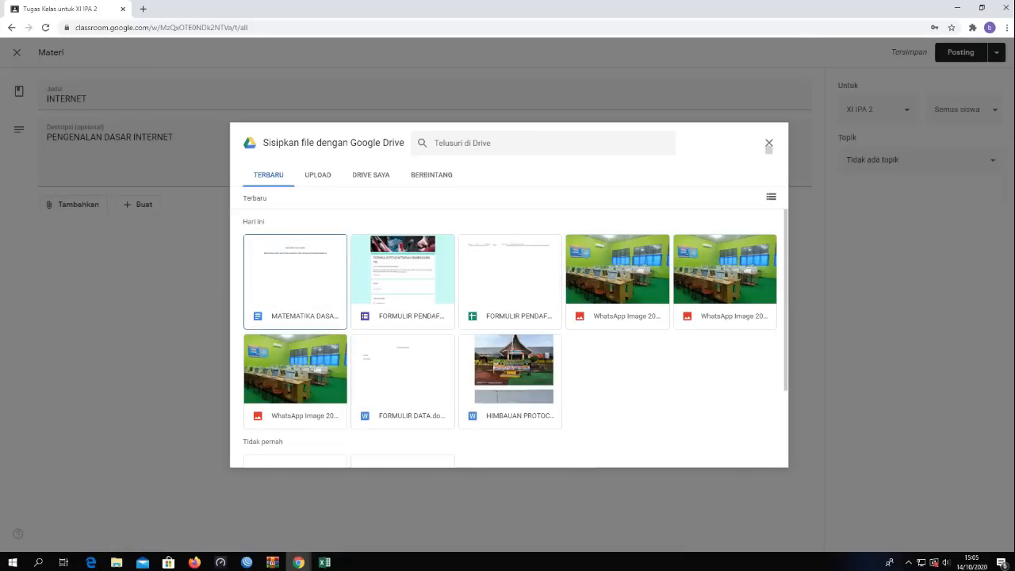
{"action": "left_click", "coordinate": [318, 174]}
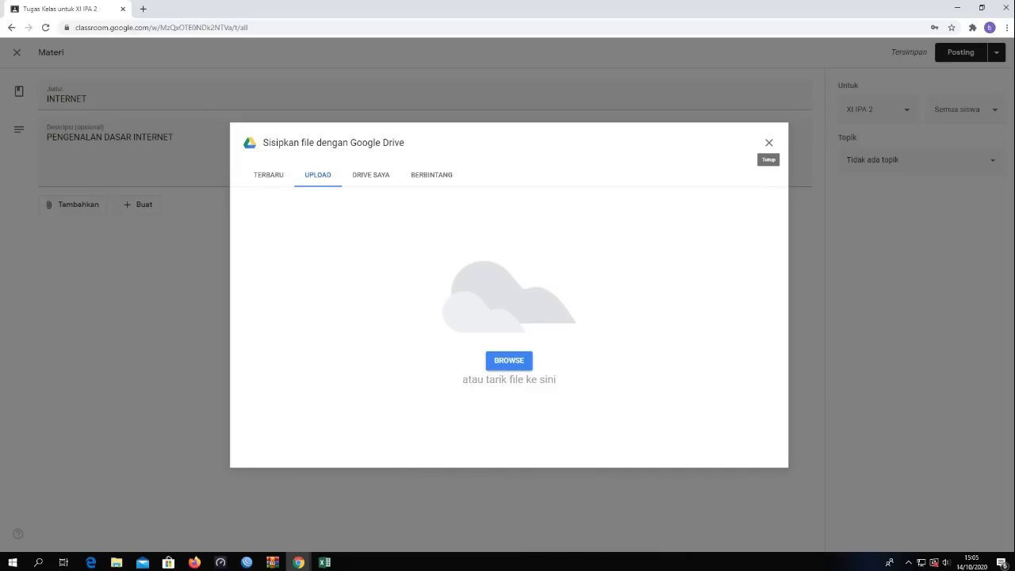
{"action": "left_click", "coordinate": [769, 143]}
Create a new Google Docs document as an attachment to the material and enter the centred title "INTERNET"
{"action": "left_click", "coordinate": [139, 204]}
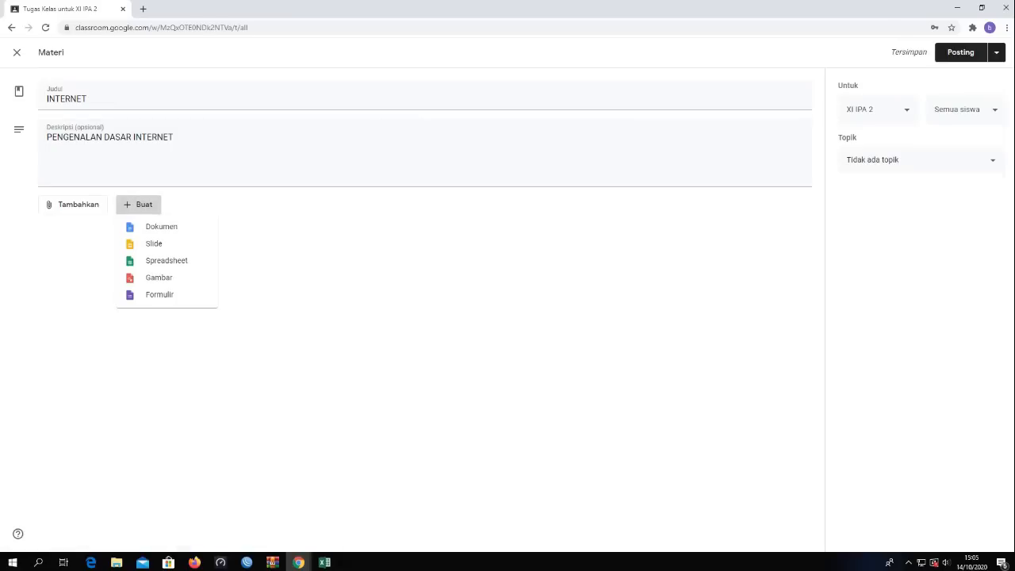
{"action": "left_click", "coordinate": [162, 227]}
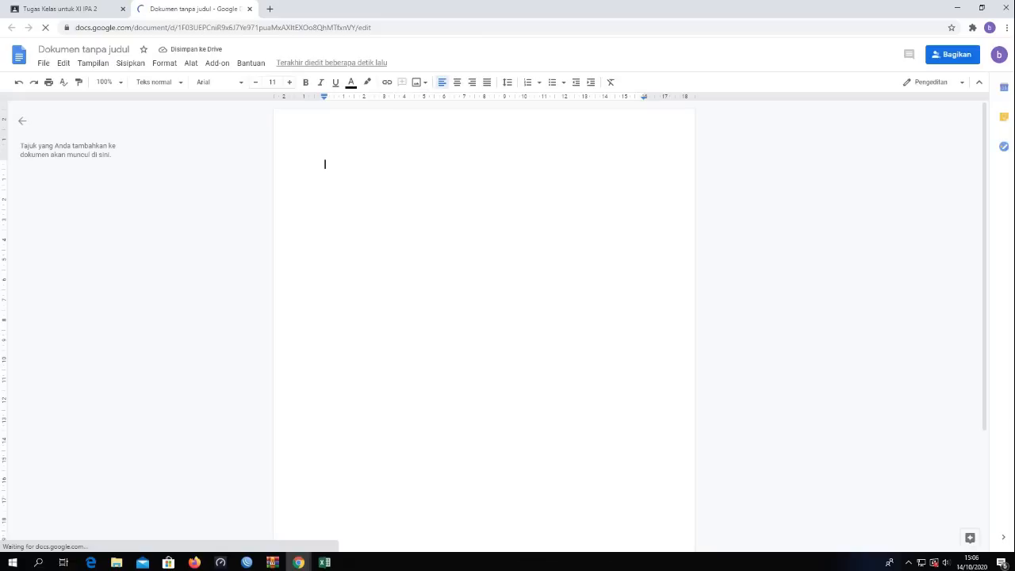
{"action": "type", "text": "INTERNET"}
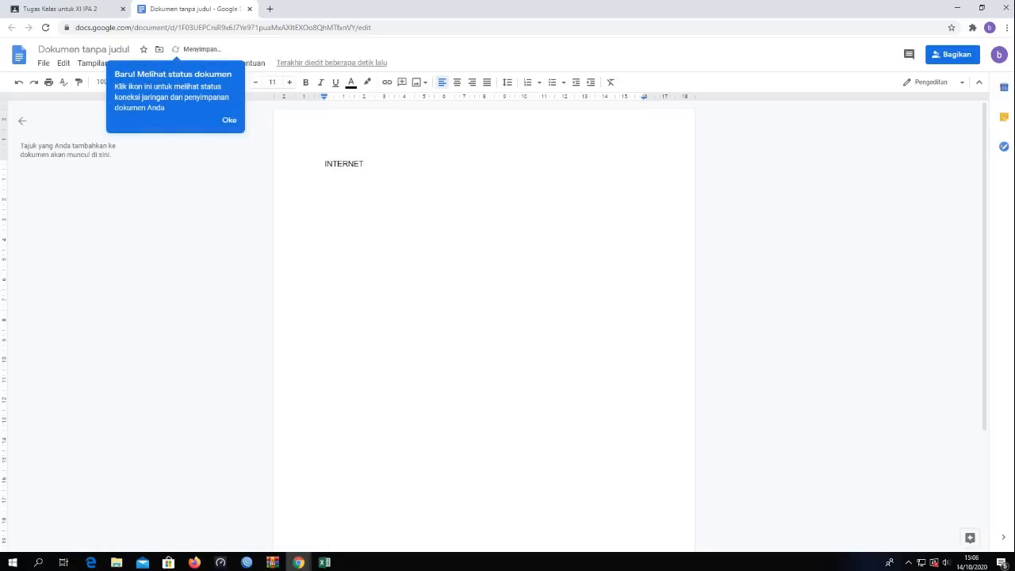
{"action": "key", "text": "Return"}
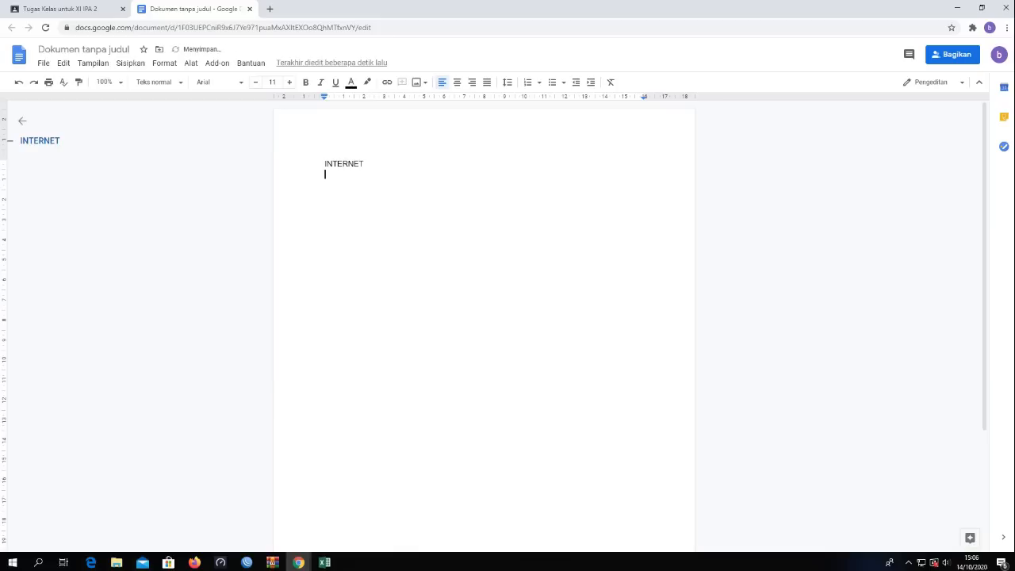
{"action": "key", "text": "shift+Up"}
{"action": "key", "text": "ctrl+e"}
{"action": "key", "text": "End"}
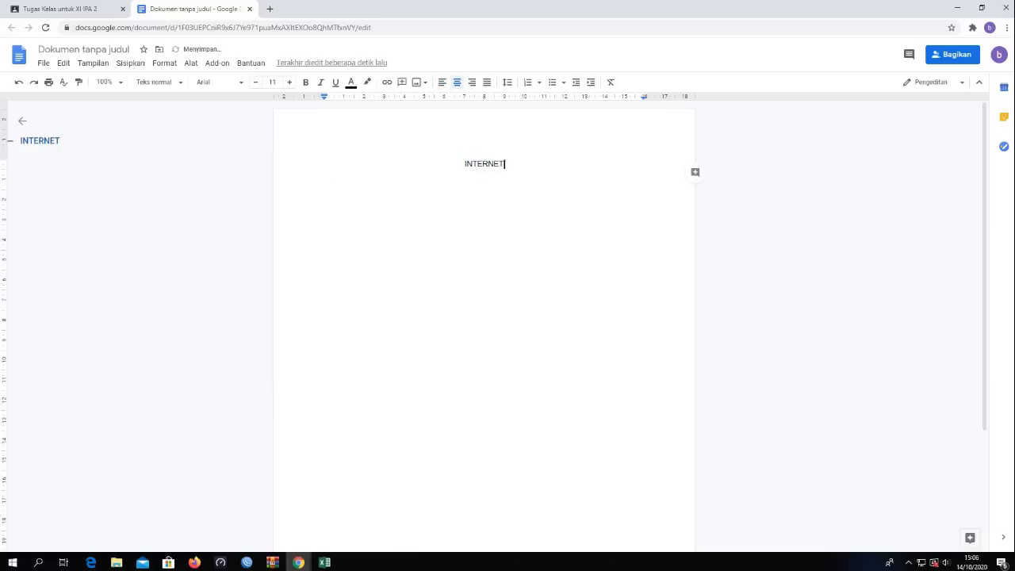
Add the left-aligned subheading "PENGENALAN DASAR INTERNET" below the title, followed by a justified paragraph on the internet's use in long-distance communication
{"action": "key", "text": "Return"}
{"action": "type", "text": "PENGENA"}
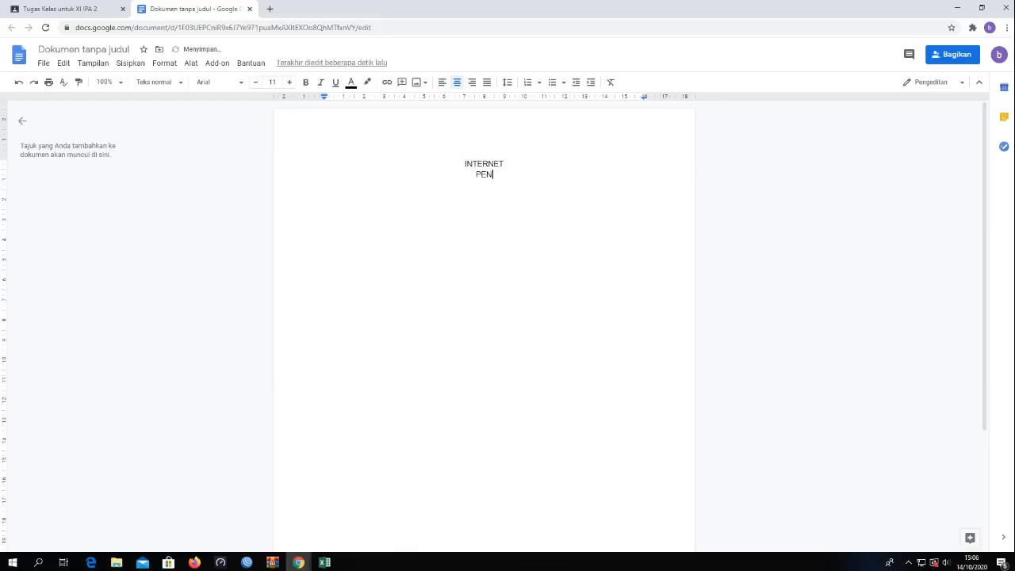
{"action": "type", "text": "LAN DASAR INTERNET"}
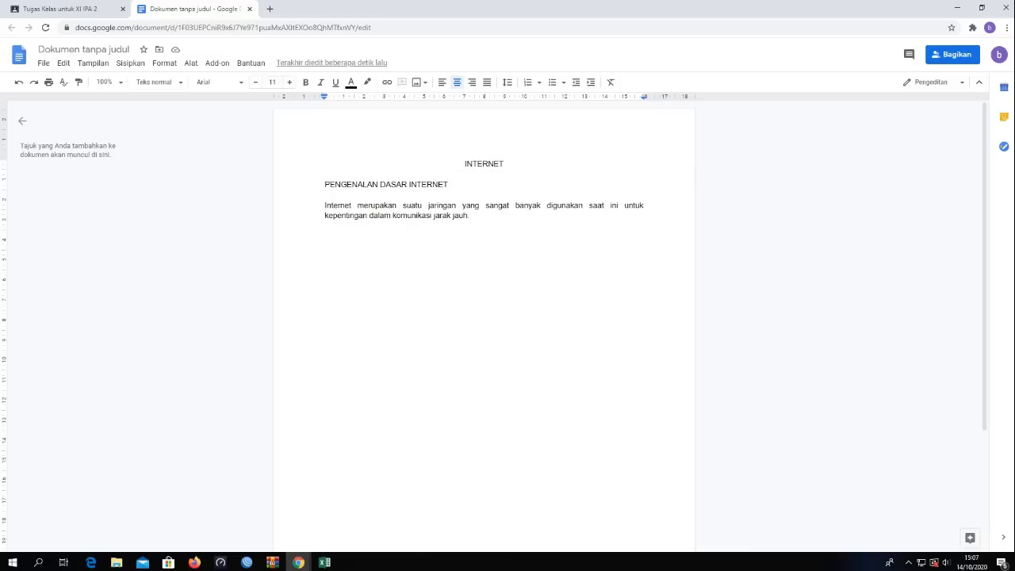
{"action": "left_click", "coordinate": [43, 63]}
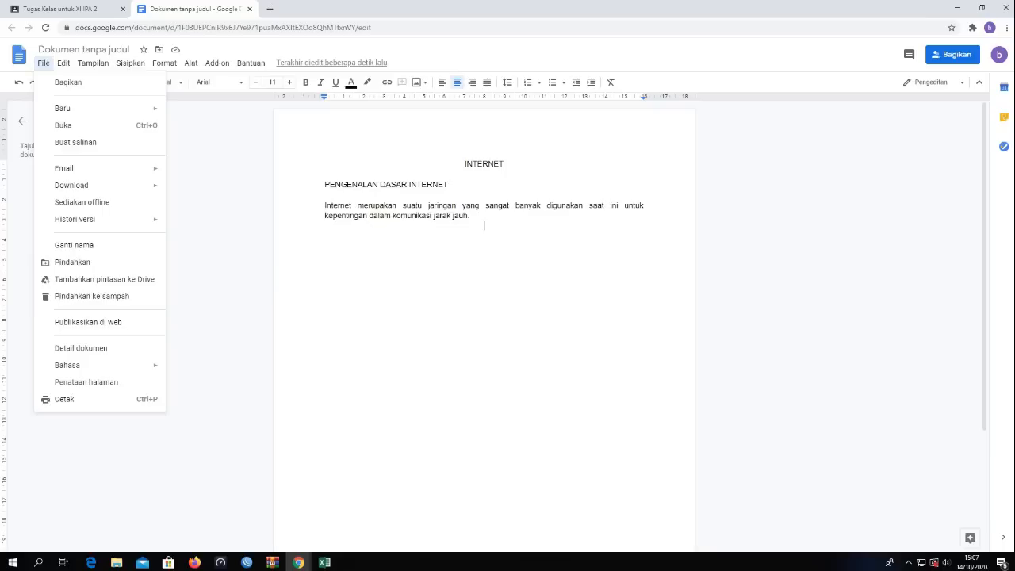
{"action": "mouse_move", "coordinate": [79, 185]}
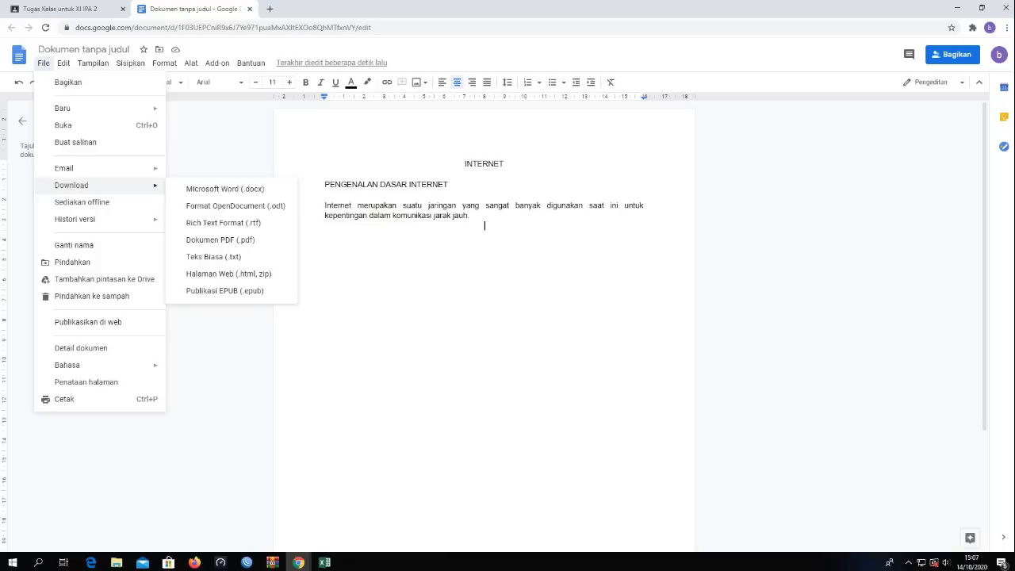
{"action": "left_click", "coordinate": [225, 189]}
Rename the document as INTERNET and copy its sharing link, closing the document to return to the class material
{"action": "left_click_drag", "start_coordinate": [465, 164], "coordinate": [505, 163]}
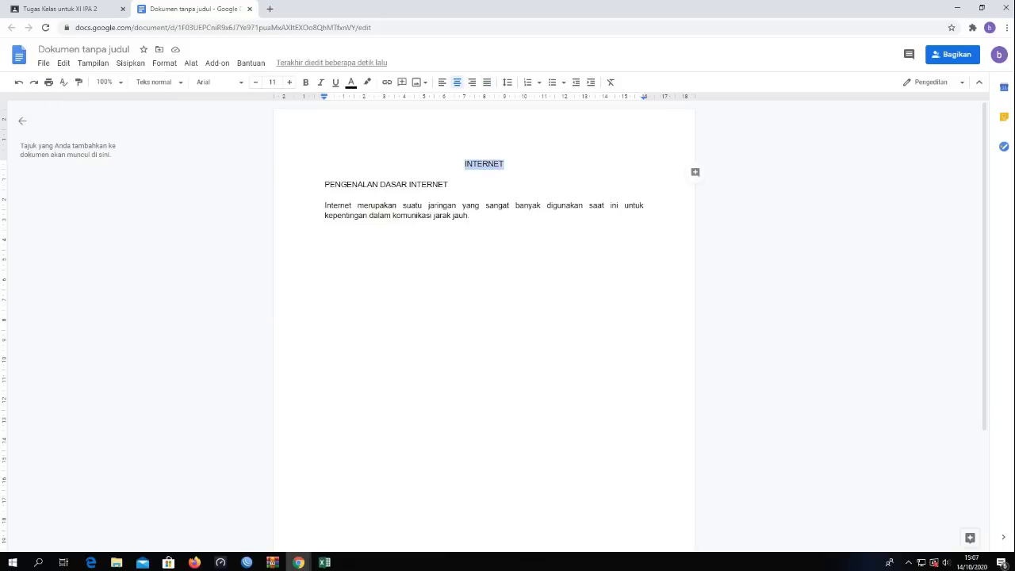
{"action": "left_click", "coordinate": [119, 49]}
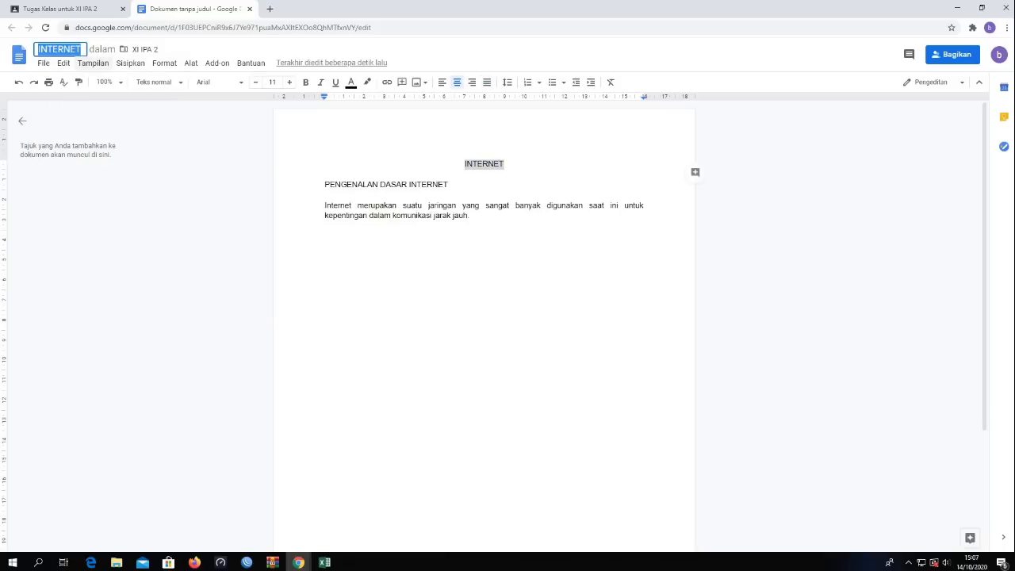
{"action": "left_click", "coordinate": [952, 54]}
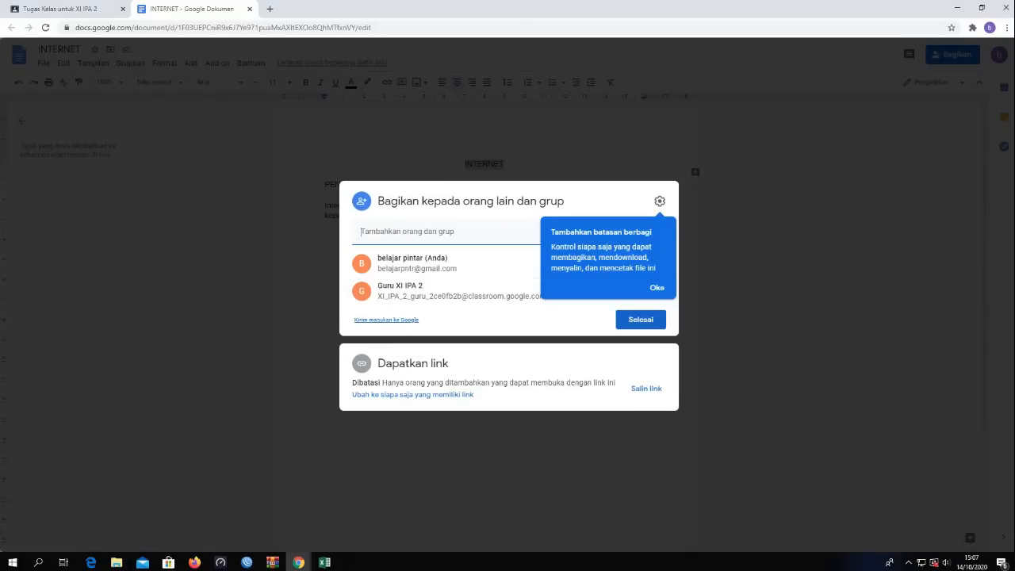
{"action": "left_click", "coordinate": [646, 388]}
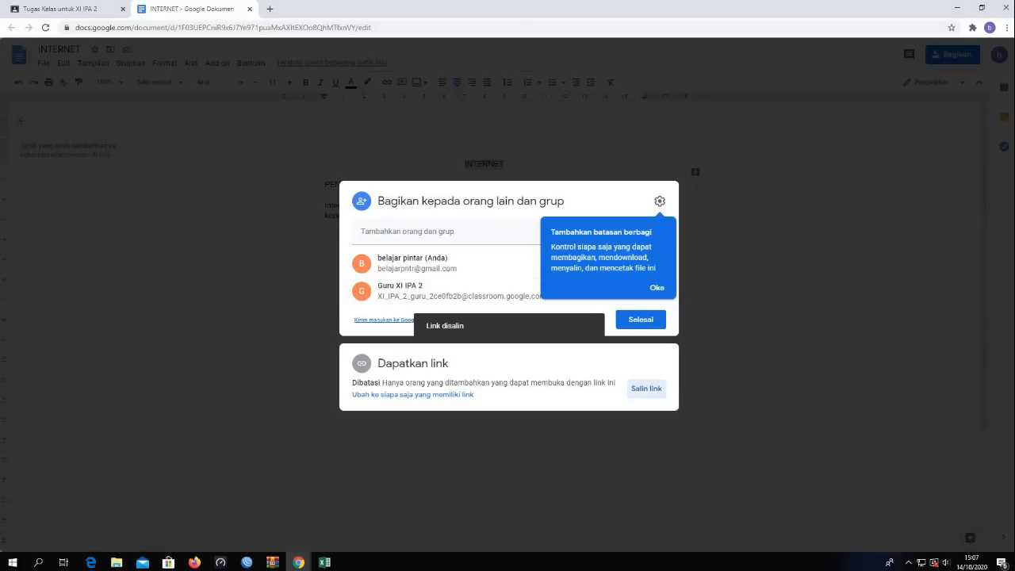
{"action": "left_click", "coordinate": [641, 319]}
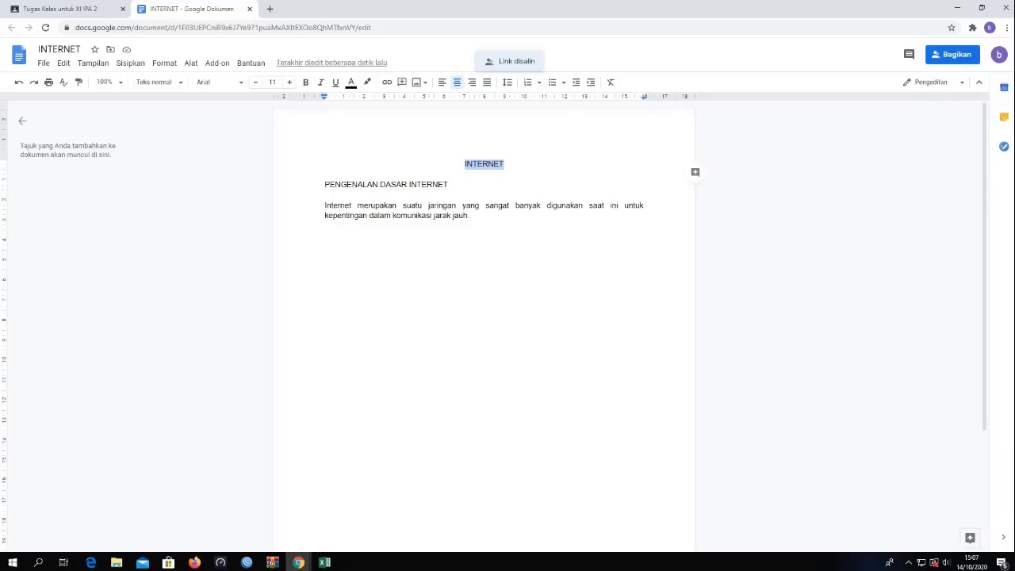
{"action": "left_click", "coordinate": [250, 9]}
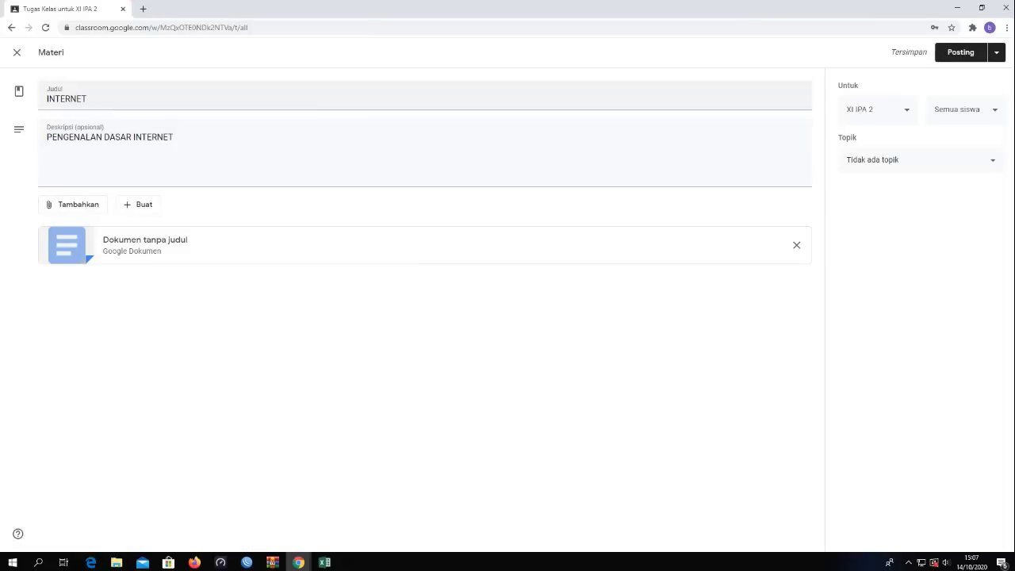
Assign the material to a new topic named "INTERNET" and post it to the XI IPA 2 class
{"action": "left_click", "coordinate": [920, 160]}
{"action": "left_click", "coordinate": [920, 160]}
{"action": "left_click", "coordinate": [921, 160]}
{"action": "left_click", "coordinate": [897, 185]}
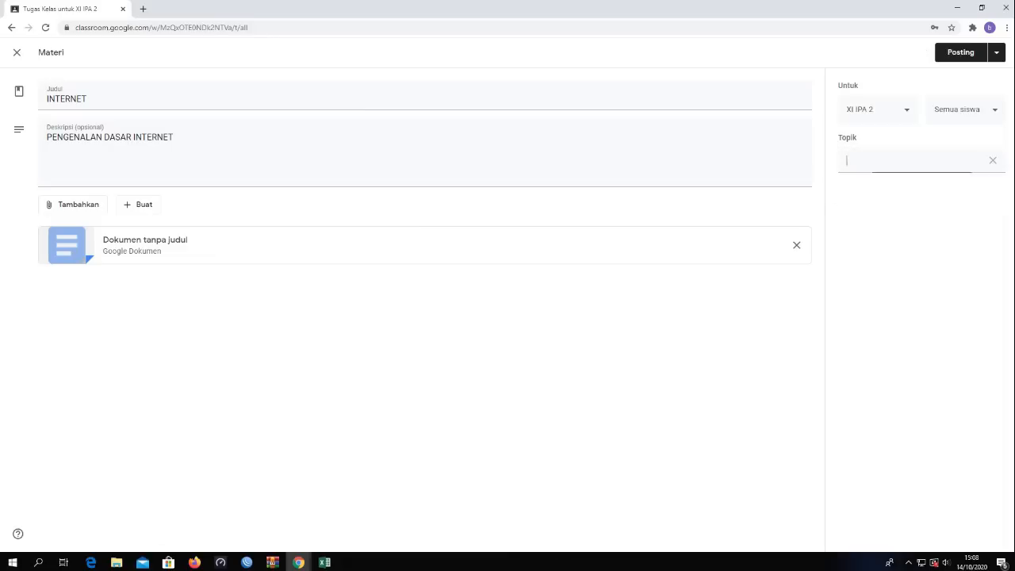
{"action": "type", "text": "INTERNET"}
{"action": "key", "text": "Return"}
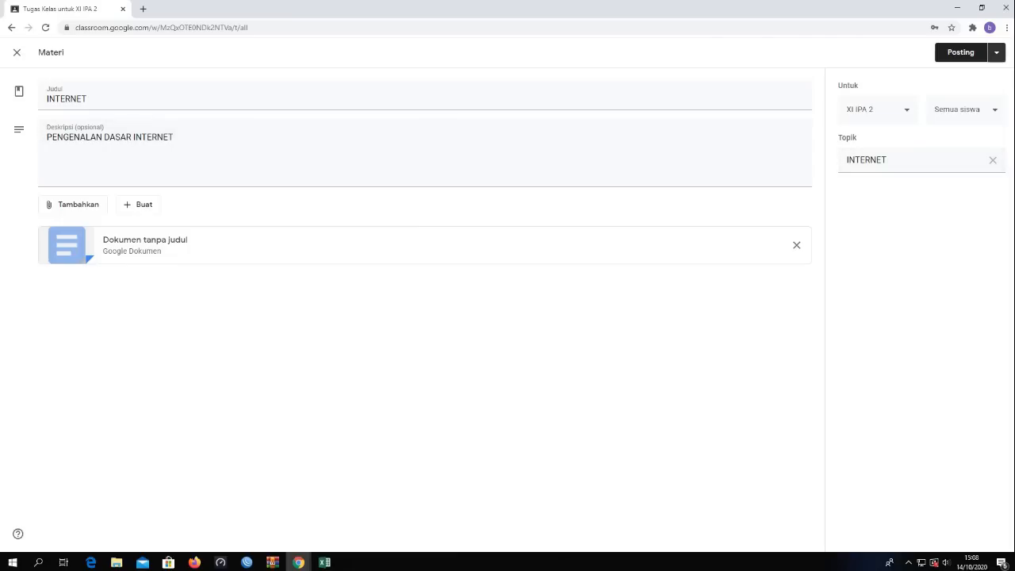
{"action": "left_click", "coordinate": [961, 52]}
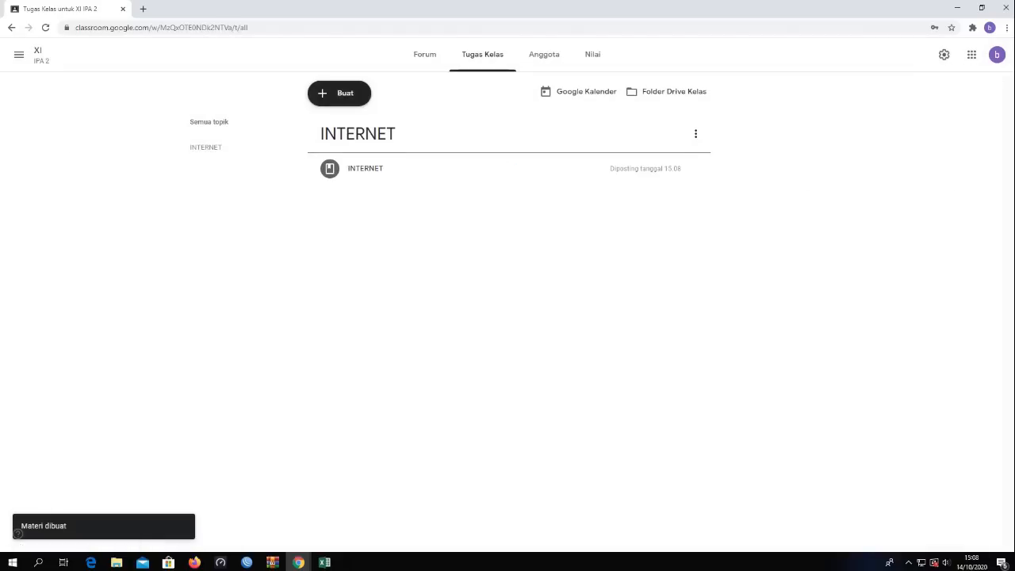
Open the forum of the XI IPA 2 class to check the posted material
{"action": "left_click", "coordinate": [18, 54]}
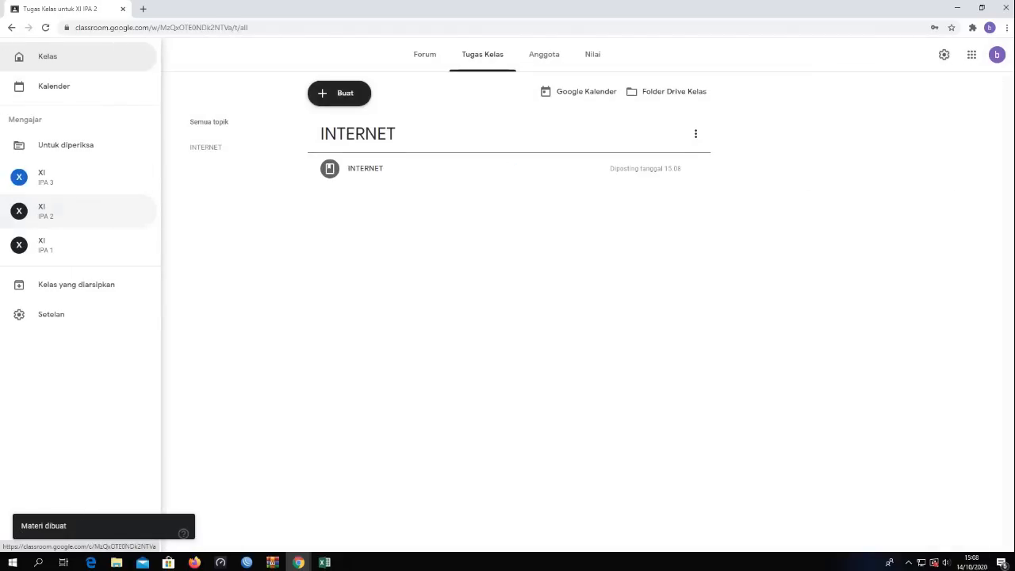
{"action": "left_click", "coordinate": [71, 211]}
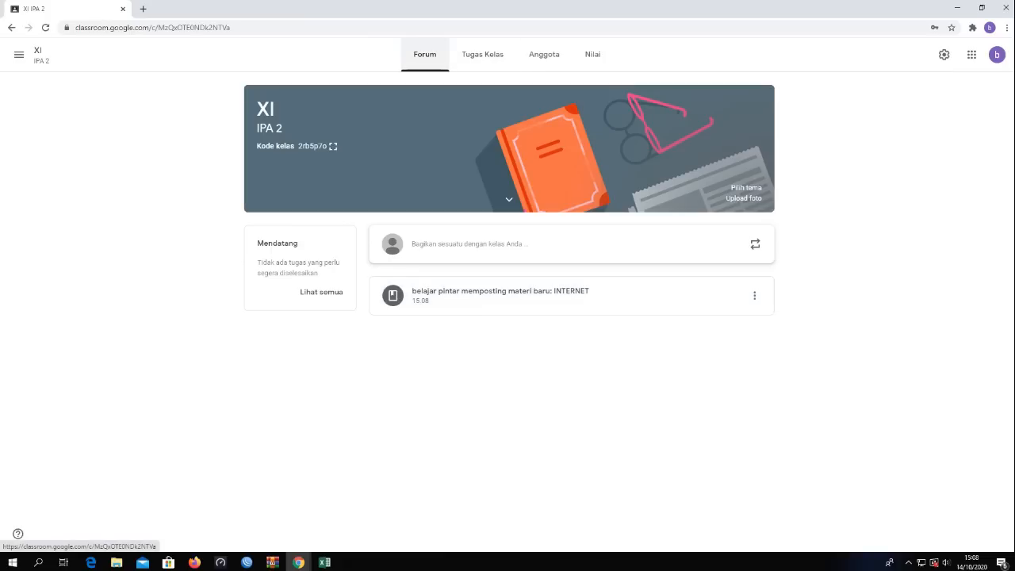
Create a new question titled "ULANGAN HARIAN" in the classwork of the XI IPA 2 class
{"action": "left_click", "coordinate": [483, 54]}
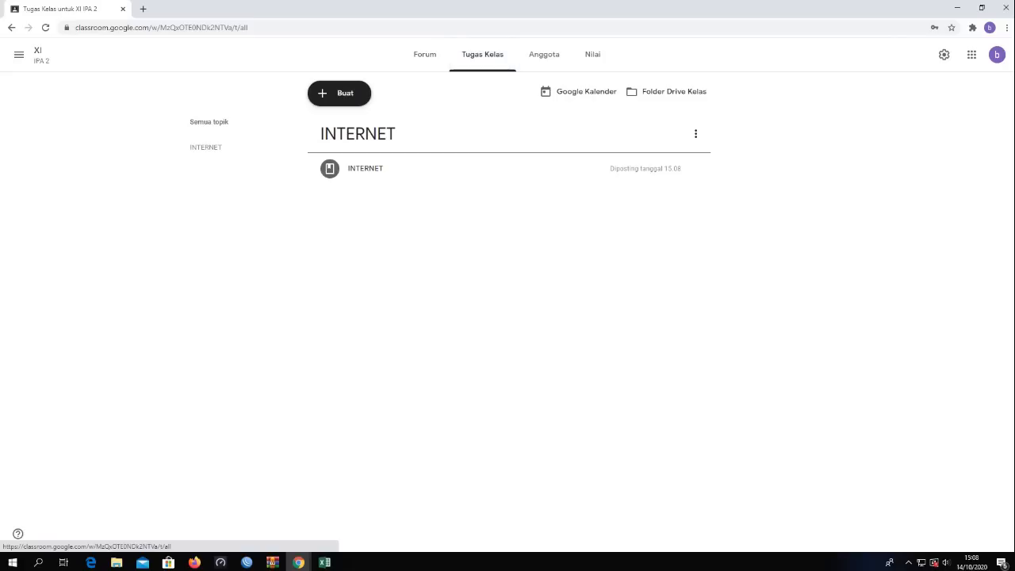
{"action": "left_click", "coordinate": [339, 93]}
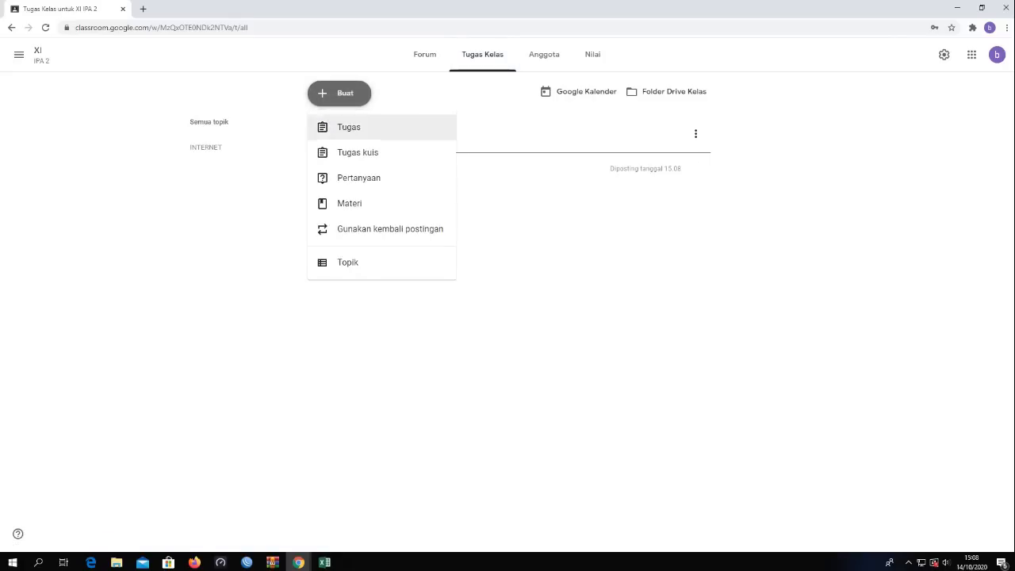
{"action": "left_click", "coordinate": [359, 177]}
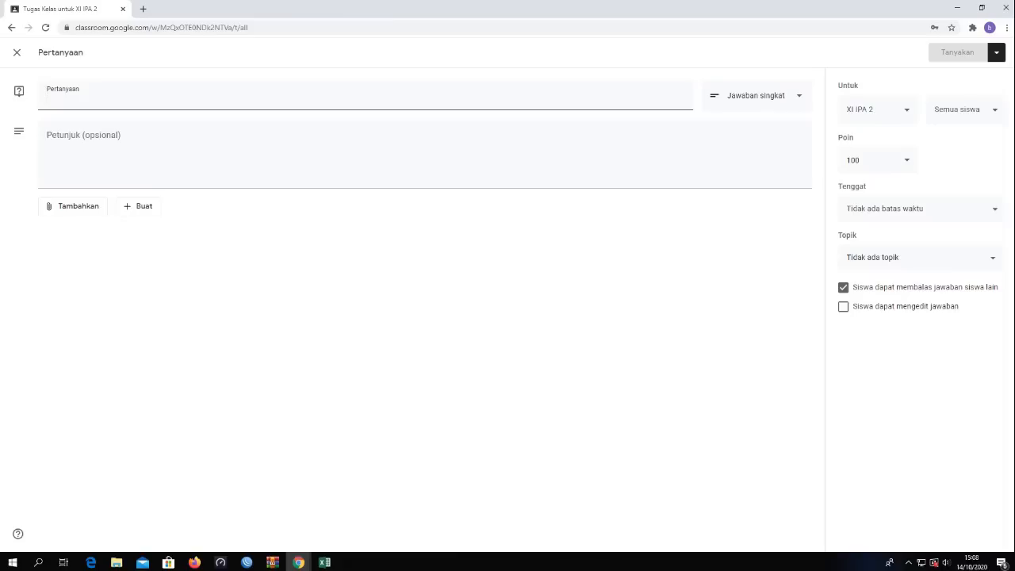
{"action": "type", "text": "ULANGAN "}
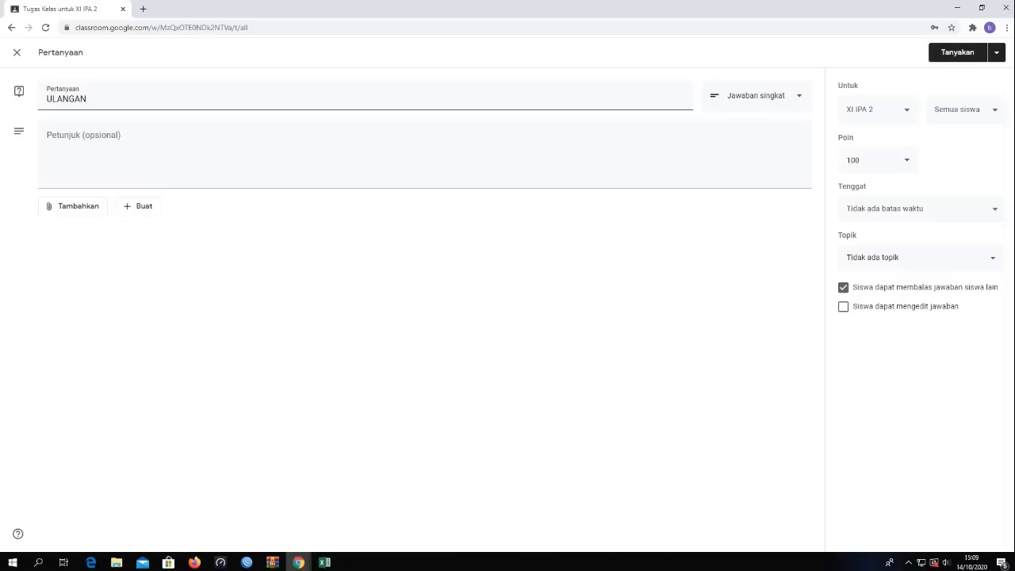
{"action": "type", "text": "HARIAN"}
Add the instructions "JAWABLAH SOAL DIBAWAH INI DENGAN TEPAT DAN BENAR" to the question
{"action": "left_click", "coordinate": [48, 139]}
{"action": "type", "text": "JAWABLAH SOA"}
{"action": "key", "text": "BackSpace"}
{"action": "key", "text": "BackSpace"}
{"action": "type", "text": "OAL DIBAWAH INI SD"}
{"action": "key", "text": "BackSpace"}
{"action": "key", "text": "BackSpace"}
{"action": "type", "text": "DENGAN TEPAT DA"}
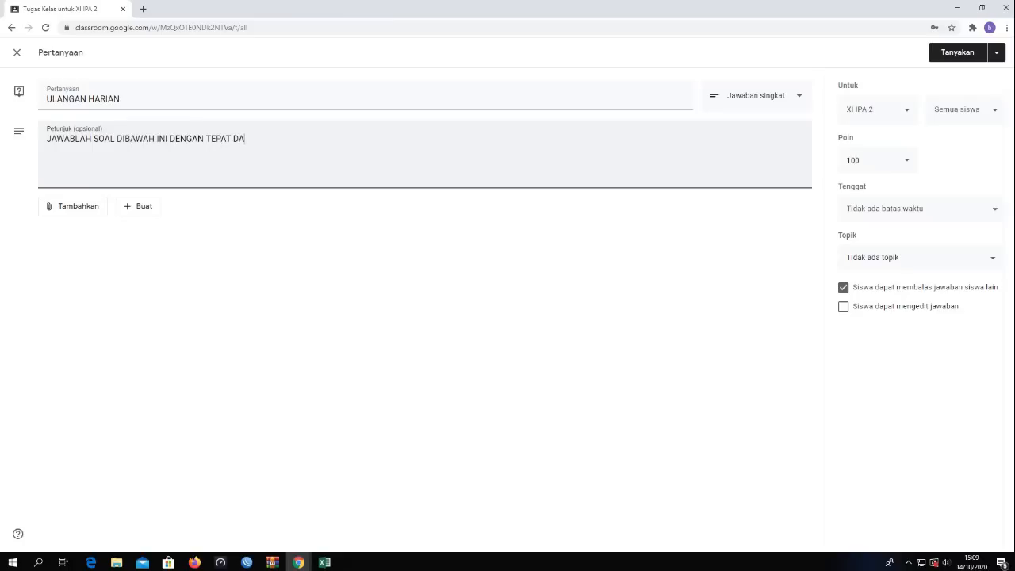
{"action": "type", "text": "N BENAR"}
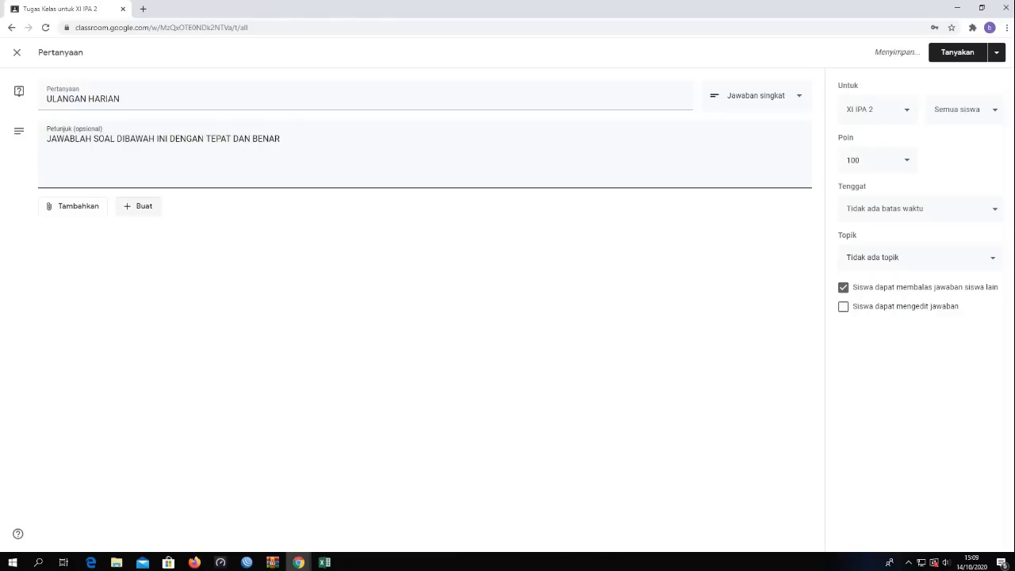
{"action": "left_click", "coordinate": [139, 206]}
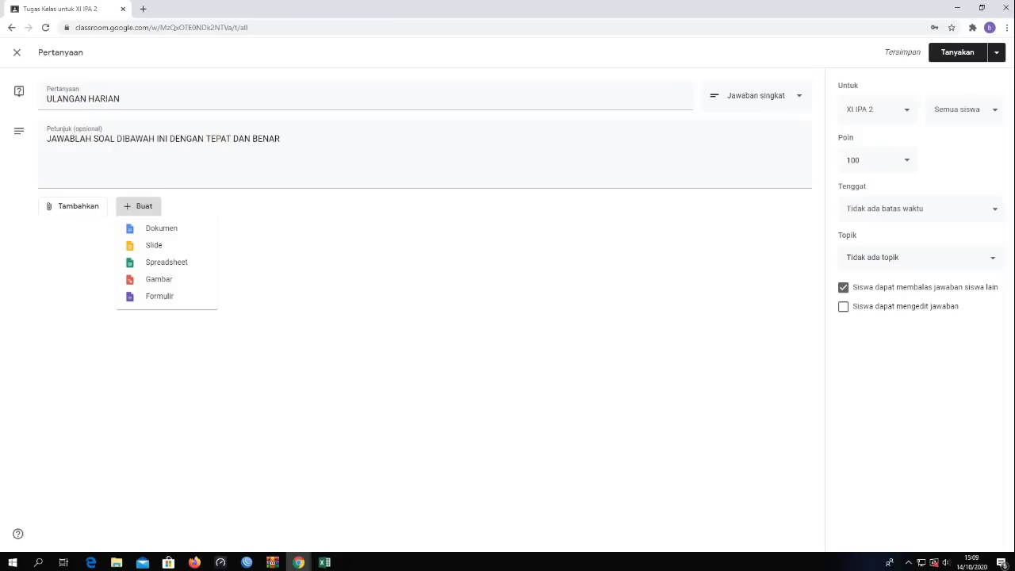
{"action": "key", "text": "Escape"}
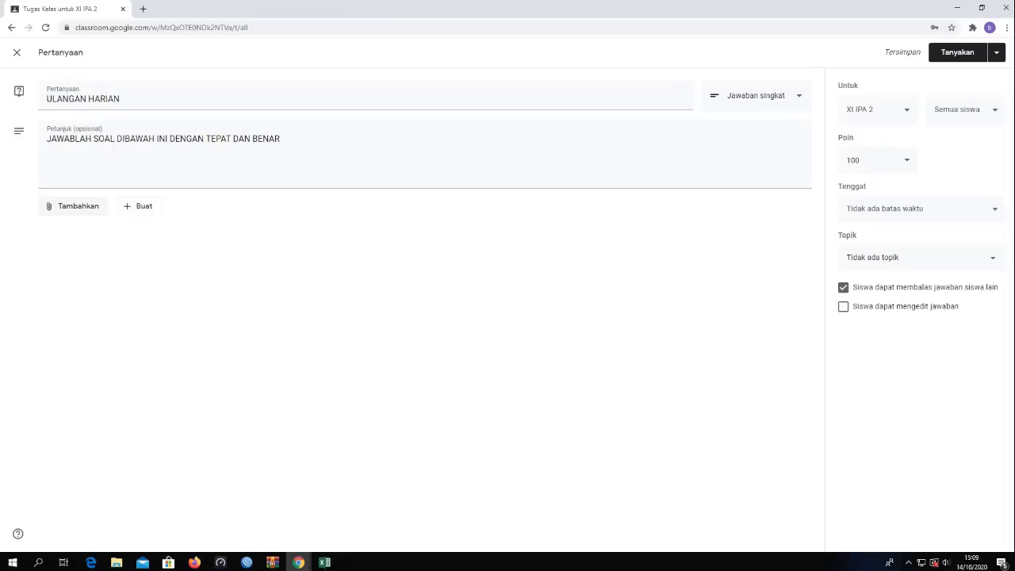
{"action": "left_click", "coordinate": [73, 205]}
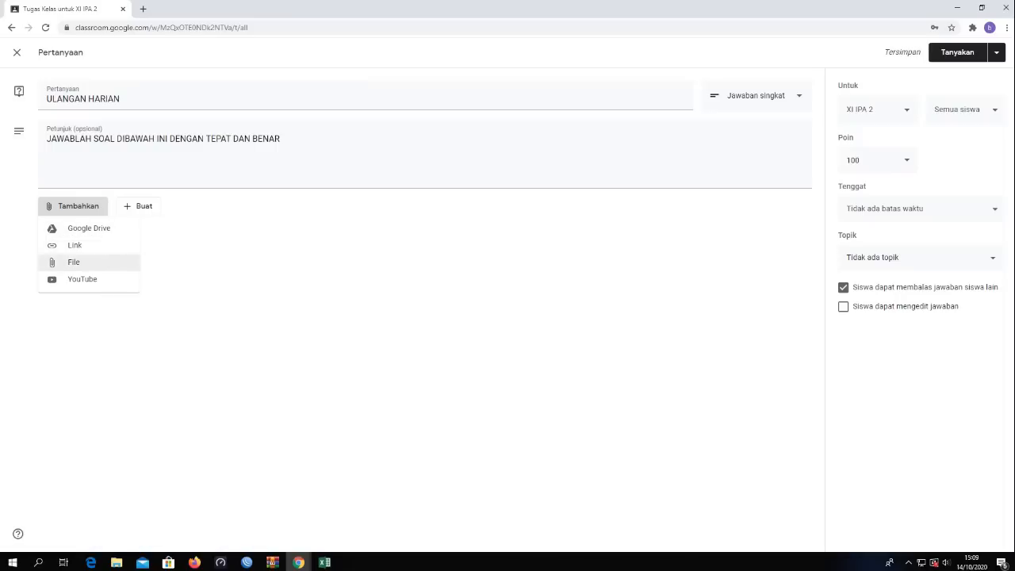
{"action": "key", "text": "Escape"}
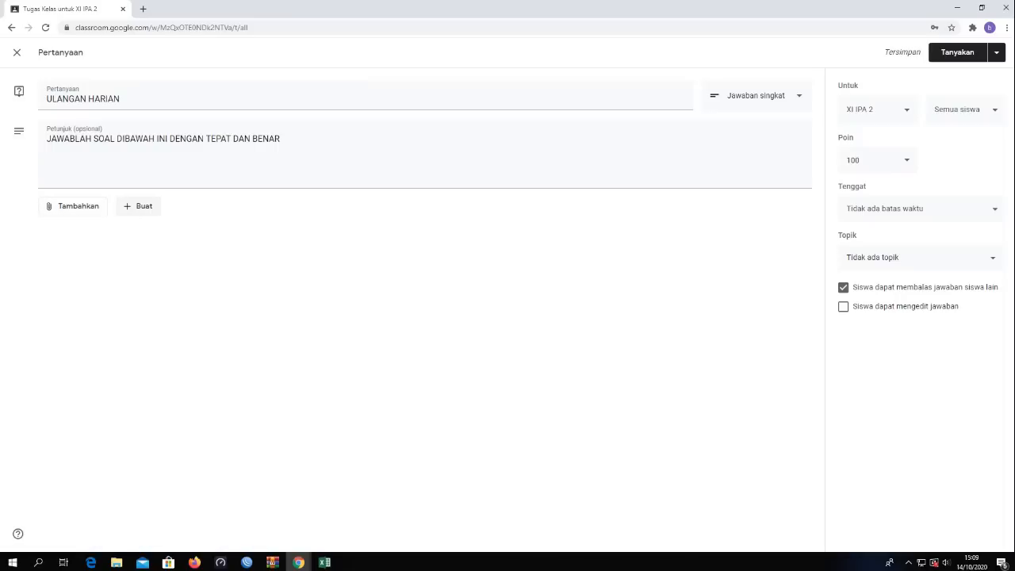
Create a new Google Form from the question, titled "ULANGAN HARIAN KE 1" with the description "JAWABLAH SOAL DIBAWAH INI DENGAN TEPAT DAN BENAR"
{"action": "left_click", "coordinate": [138, 206]}
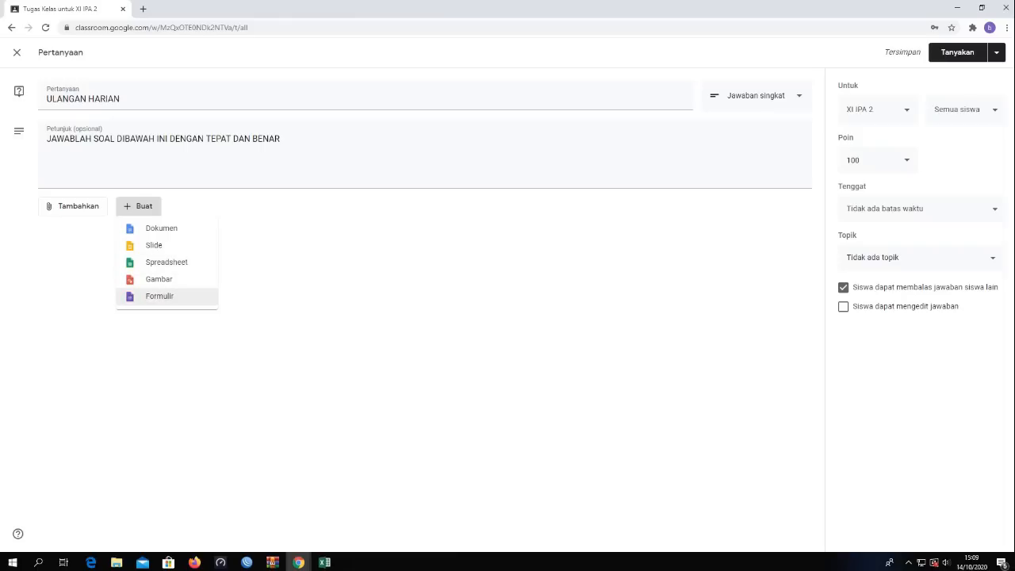
{"action": "left_click", "coordinate": [160, 296]}
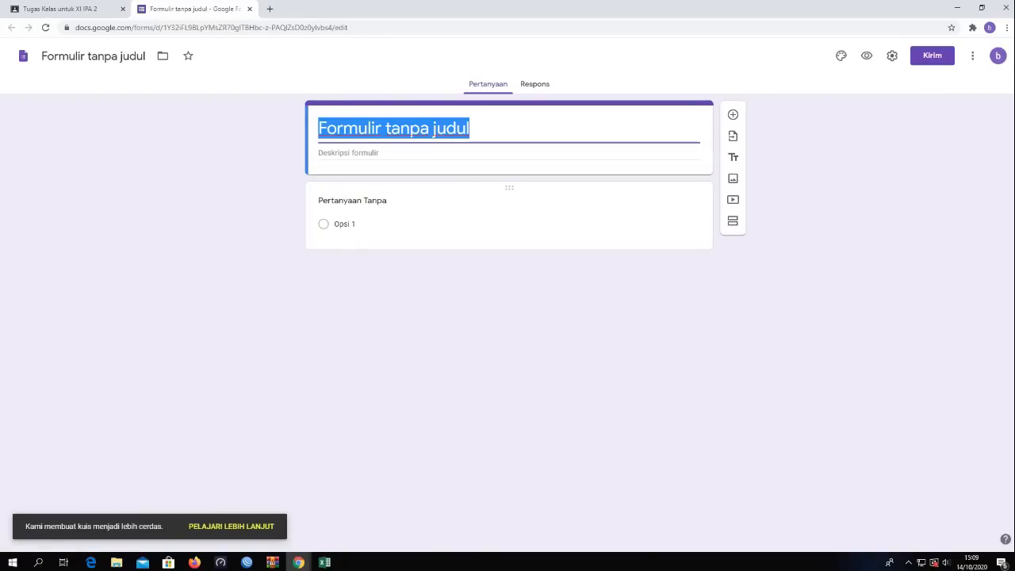
{"action": "type", "text": "ULANGAN HARIAN KE 1"}
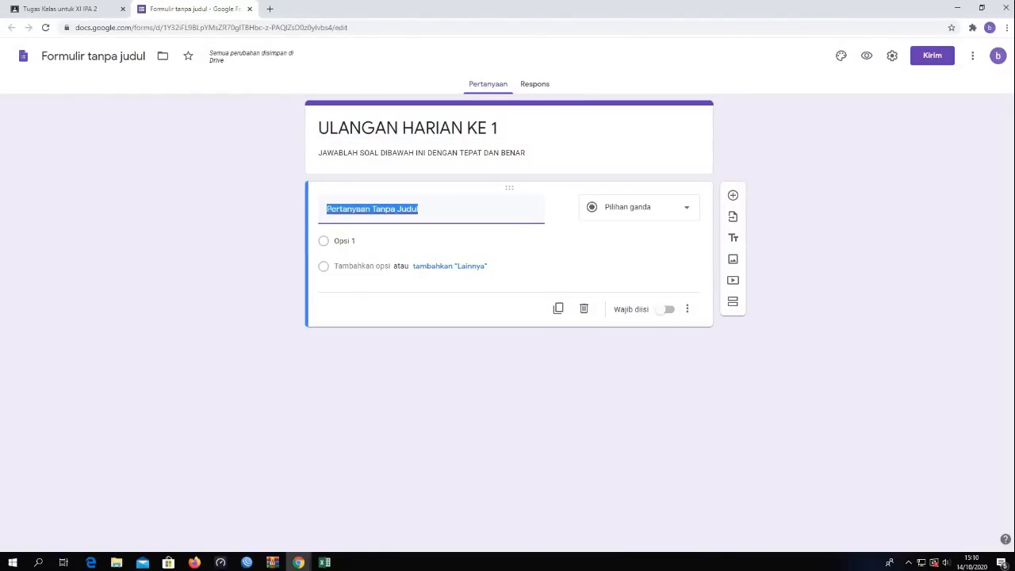
Word the form's first question as "Dibawah ini yang termasuk alat input adalah" and make it multiple choice
{"action": "type", "text": "DIBAWA"}
{"action": "key", "text": "BackSpace"}
{"action": "key", "text": "BackSpace"}
{"action": "key", "text": "BackSpace"}
{"action": "key", "text": "BackSpace"}
{"action": "key", "text": "BackSpace"}
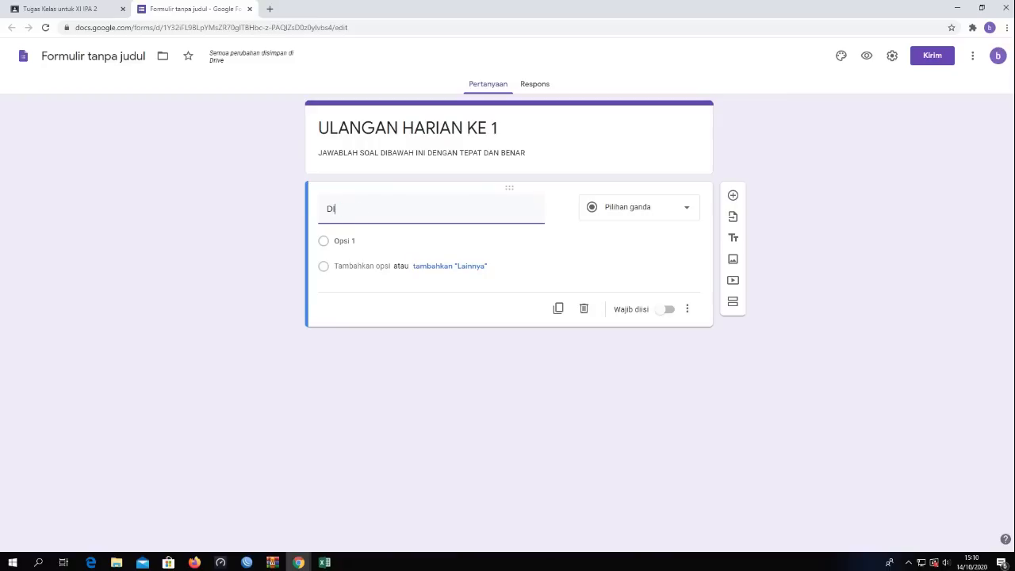
{"action": "type", "text": "ibawah i"}
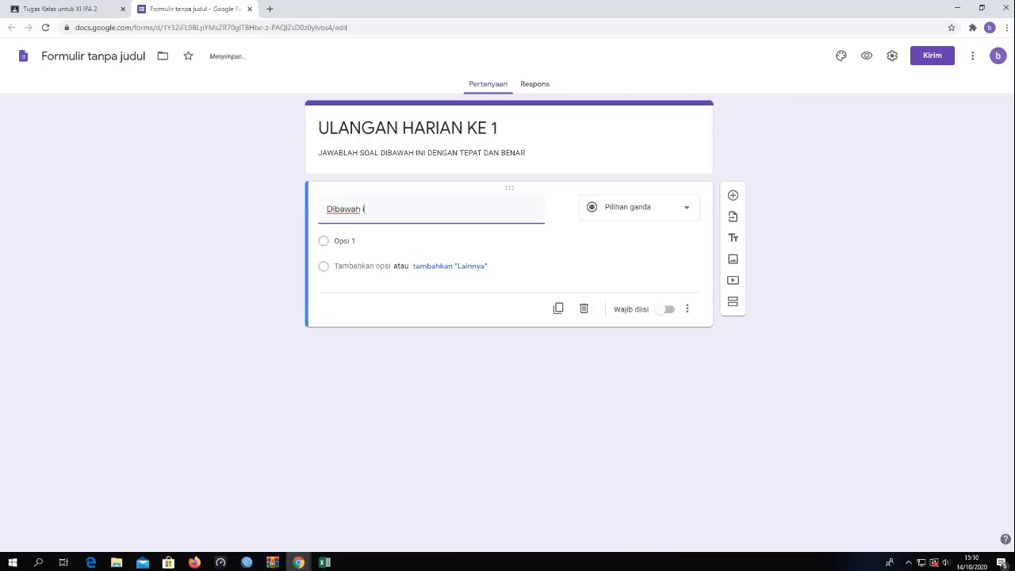
{"action": "type", "text": "ni yang termasuk alat input ada"}
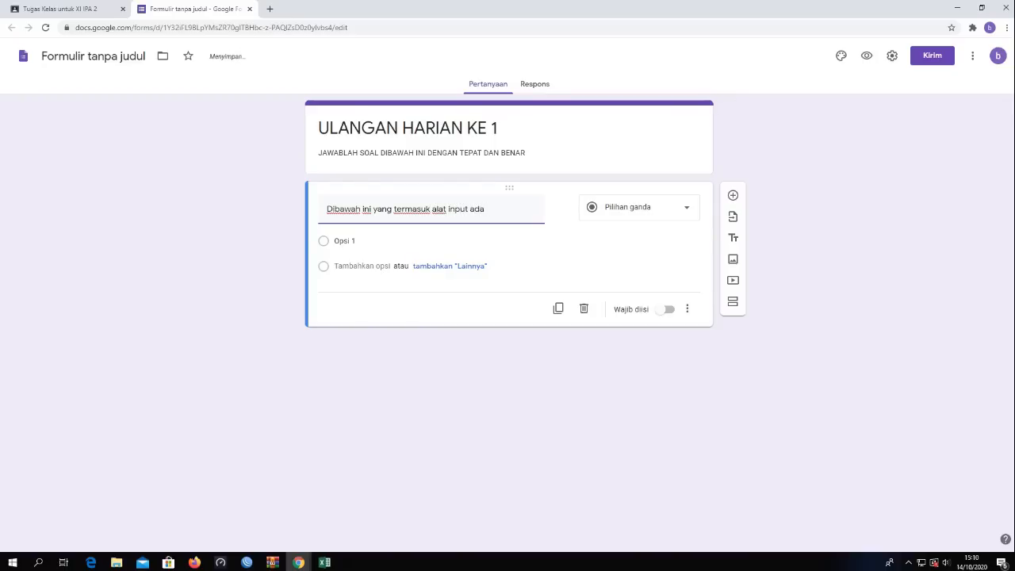
{"action": "type", "text": "lah"}
{"action": "left_click", "coordinate": [681, 207]}
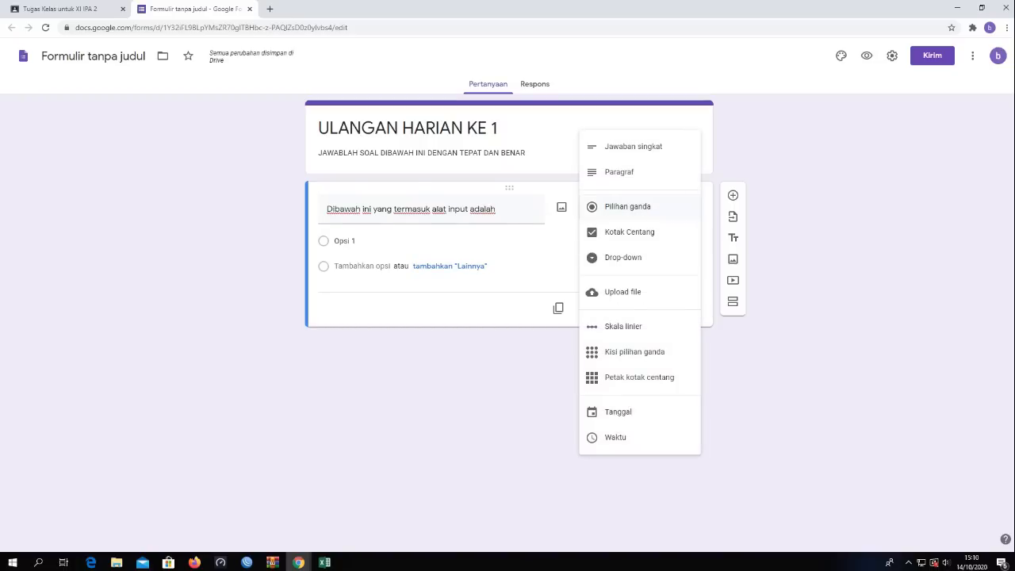
{"action": "left_click", "coordinate": [627, 207]}
Give the first question the options keyboard, monitor, cpu, printer and speaker, and word the second question "Dibawah ini merupakan alat output"
{"action": "left_click", "coordinate": [344, 241]}
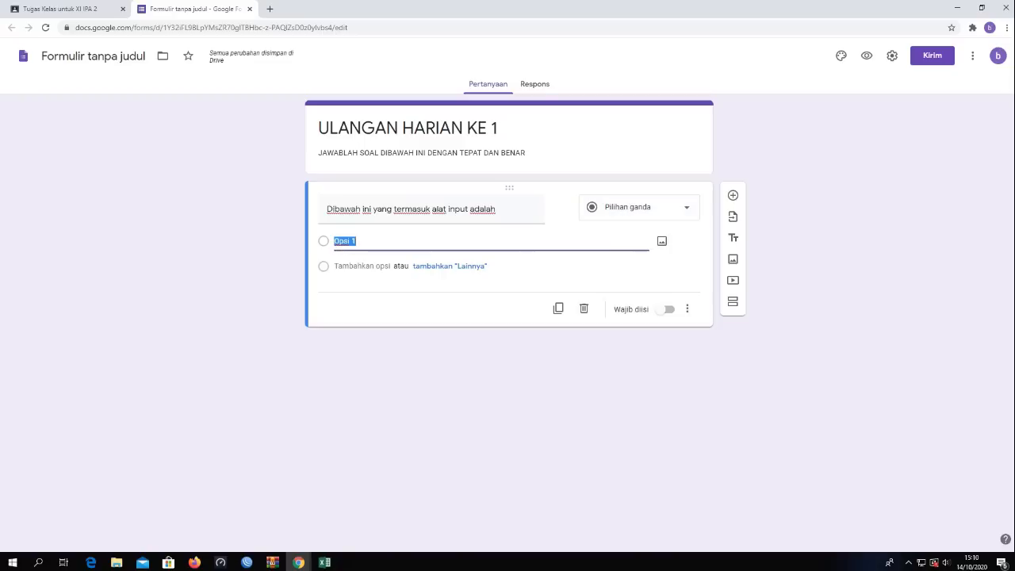
{"action": "type", "text": "key"}
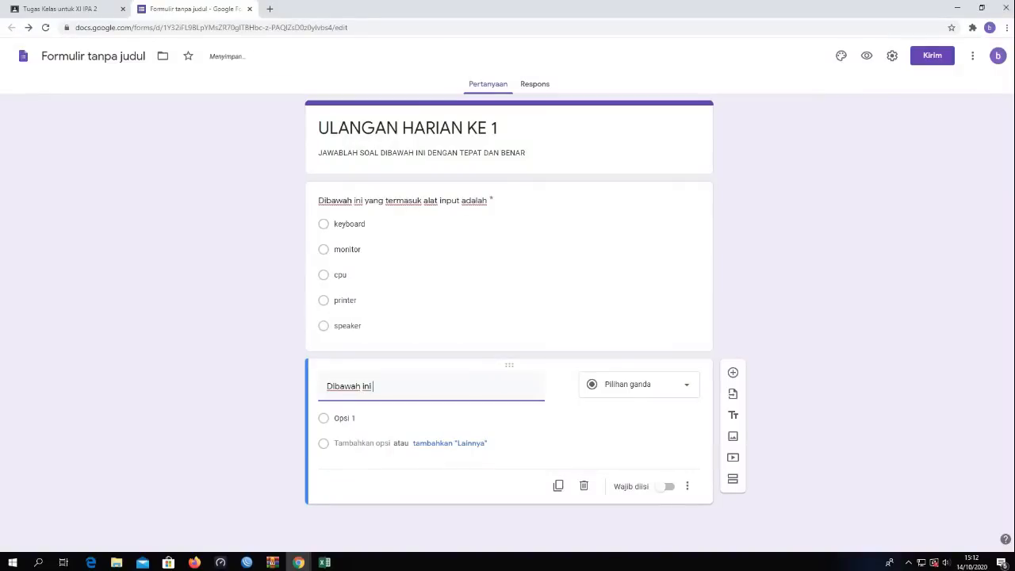
{"action": "type", "text": "merupakan alat output"}
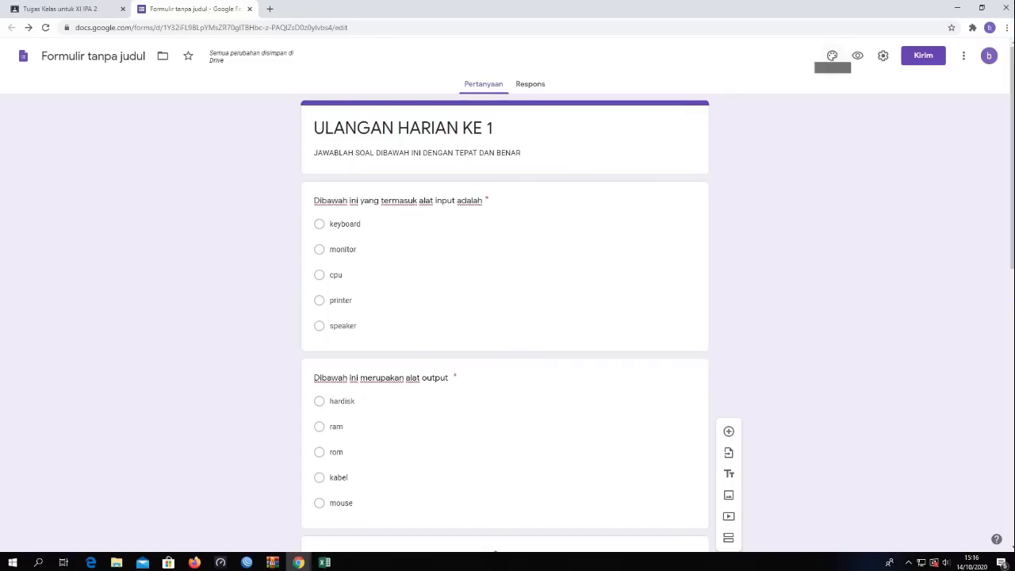
Insert the dark blue light-fibre picture from the Kantor dan Sekolah theme category as the form's header image
{"action": "left_click", "coordinate": [832, 55]}
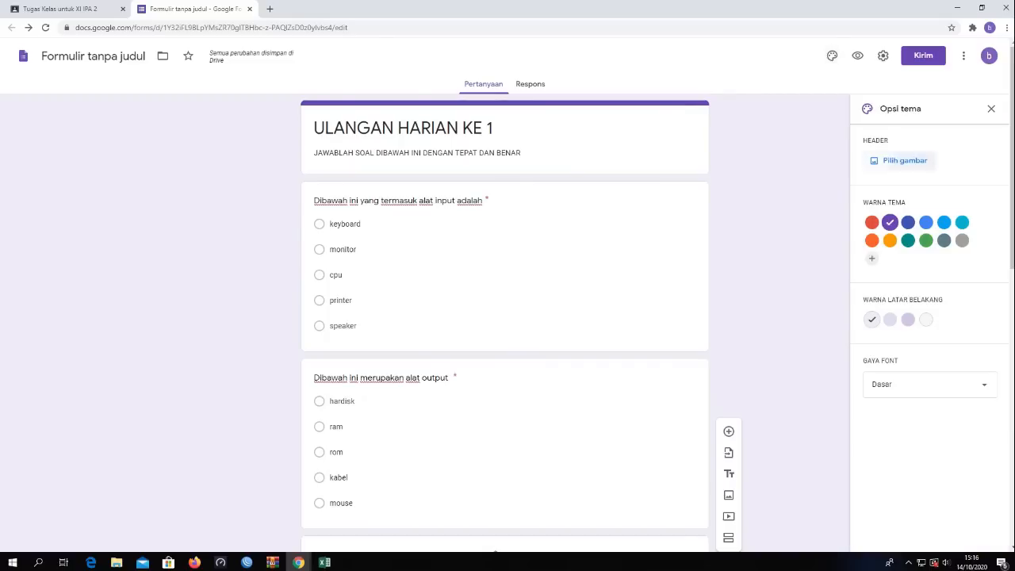
{"action": "left_click", "coordinate": [905, 160]}
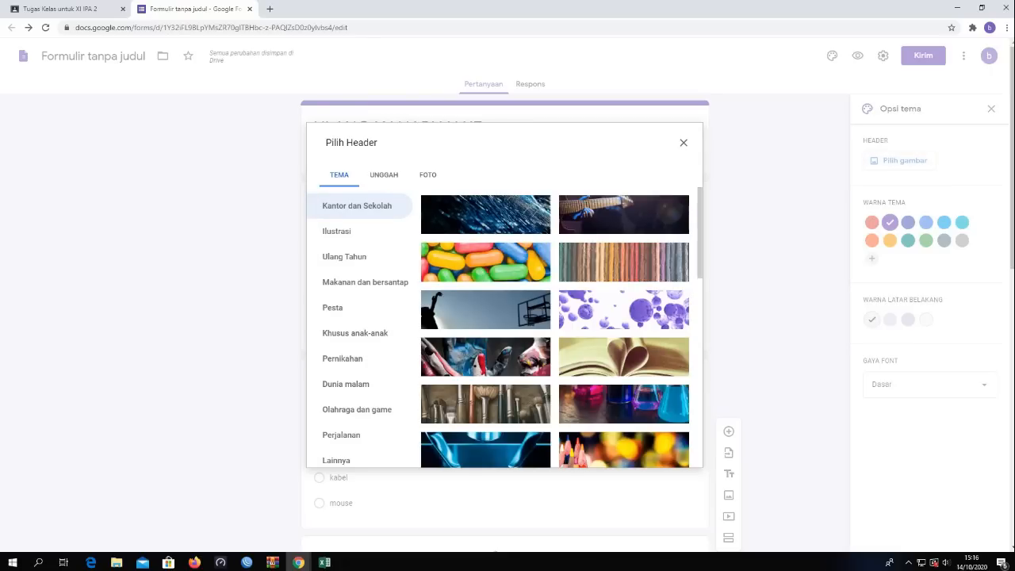
{"action": "left_click", "coordinate": [463, 216]}
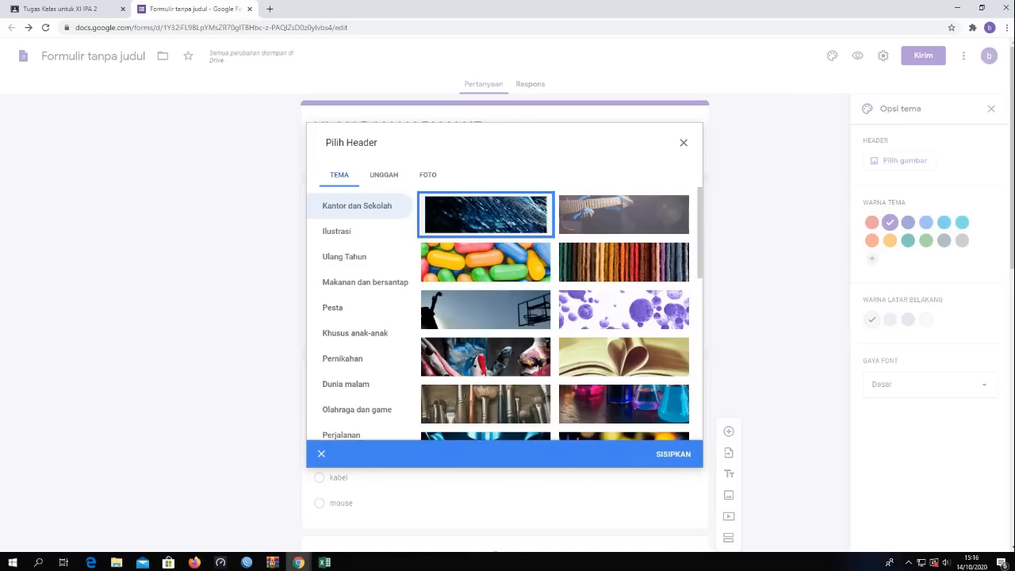
{"action": "left_click", "coordinate": [674, 454]}
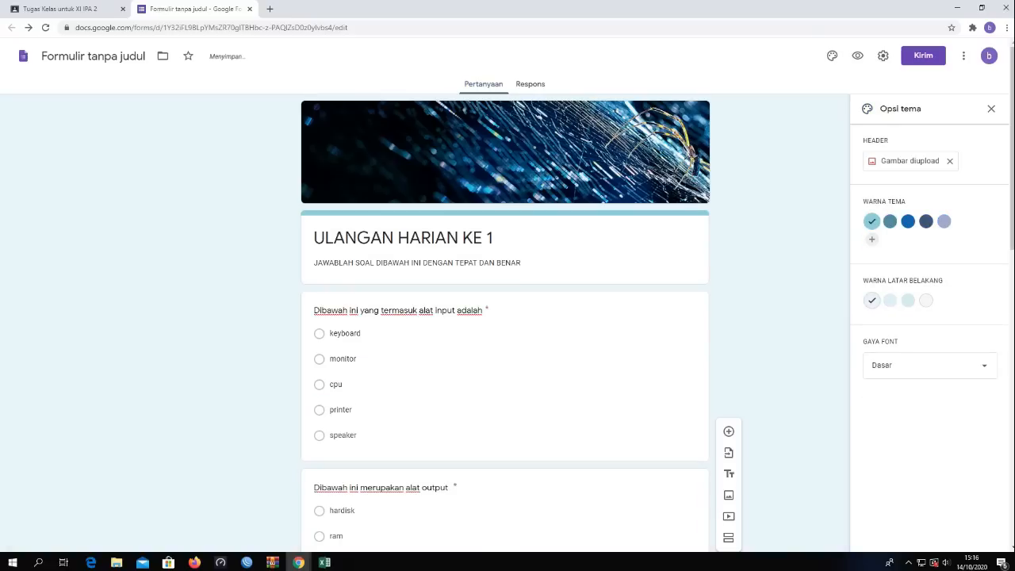
Insert "B TIK" into the form title so it reads "ULANGAN HARIAN B TIK KE 1"
{"action": "left_click", "coordinate": [459, 237]}
{"action": "left_click", "coordinate": [459, 237]}
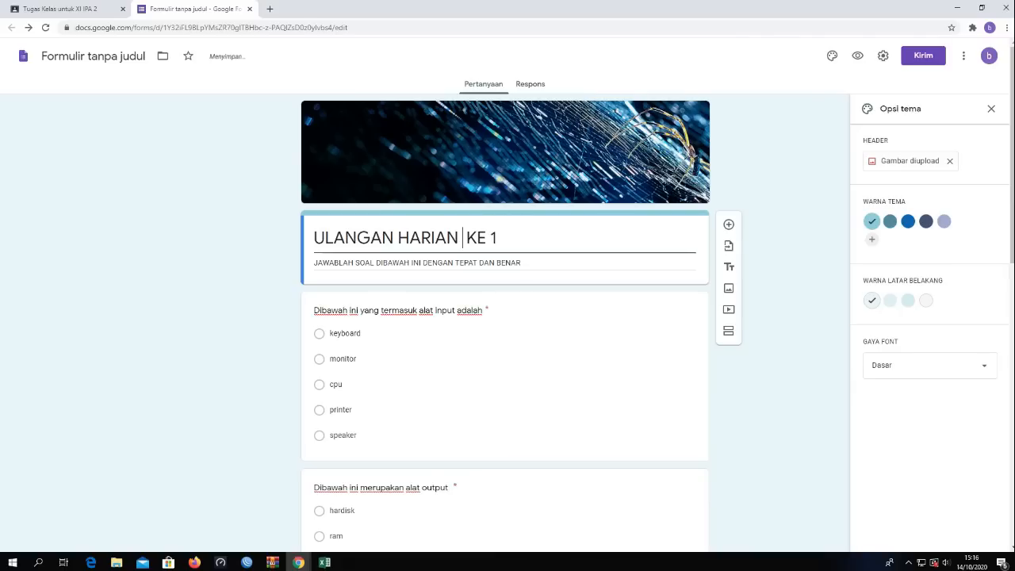
{"action": "type", "text": "B TIK KE"}
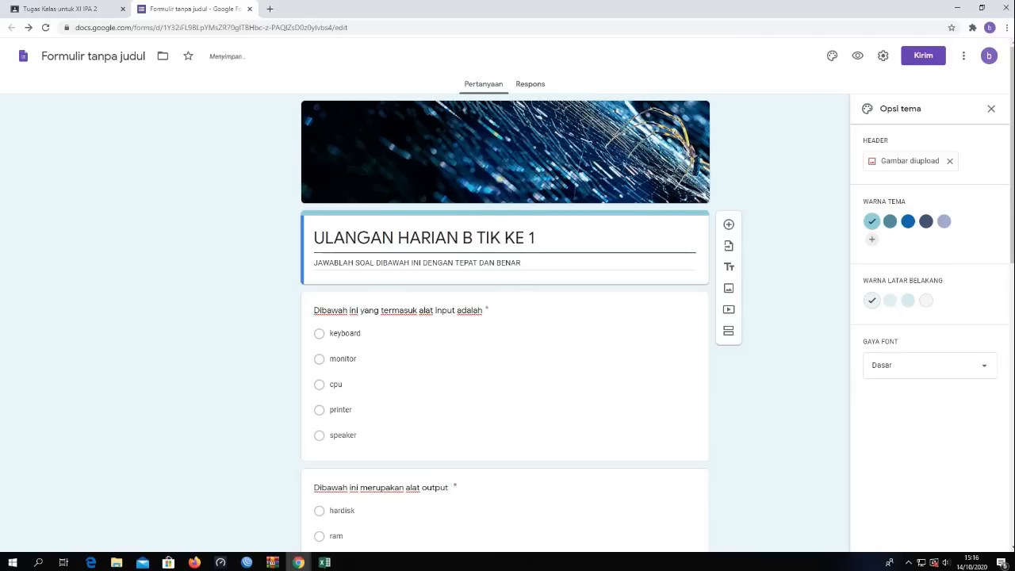
Append "( WAKTU UJIAN 15 MENIT)" to the end of the form description
{"action": "key", "text": "Tab"}
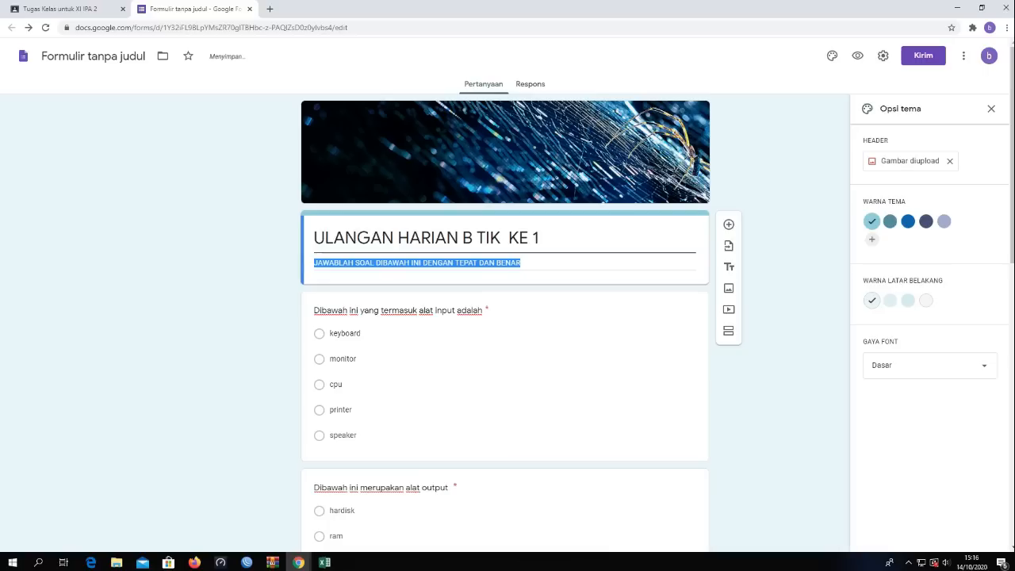
{"action": "key", "text": "End"}
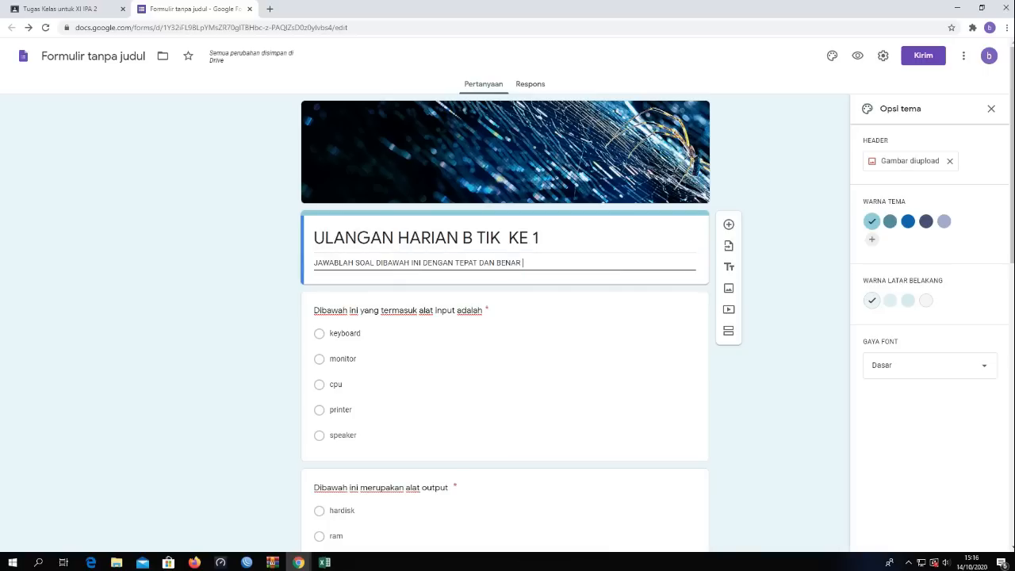
{"action": "type", "text": "( WAKTU UJIAN "}
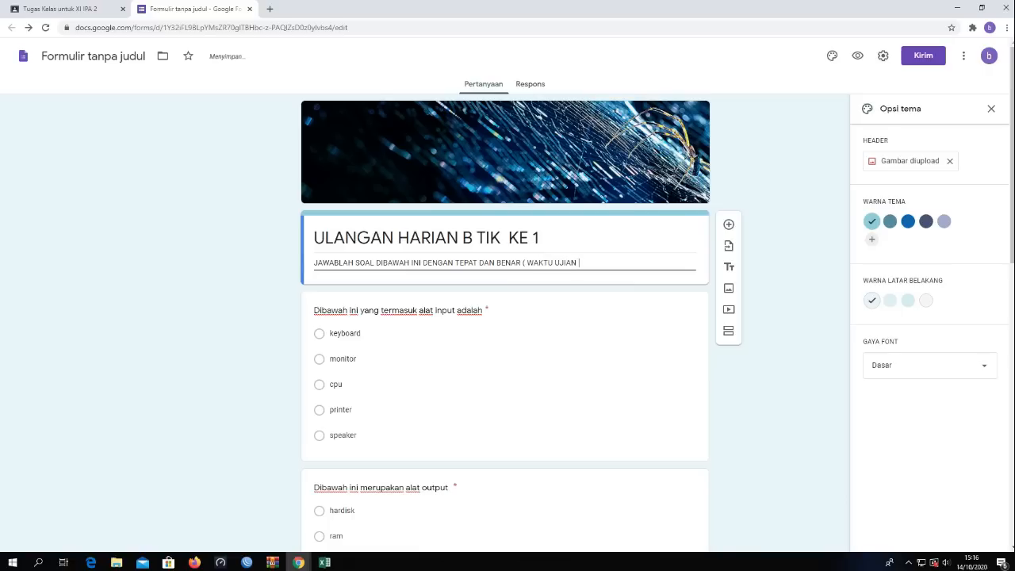
{"action": "type", "text": "15 MENIT"}
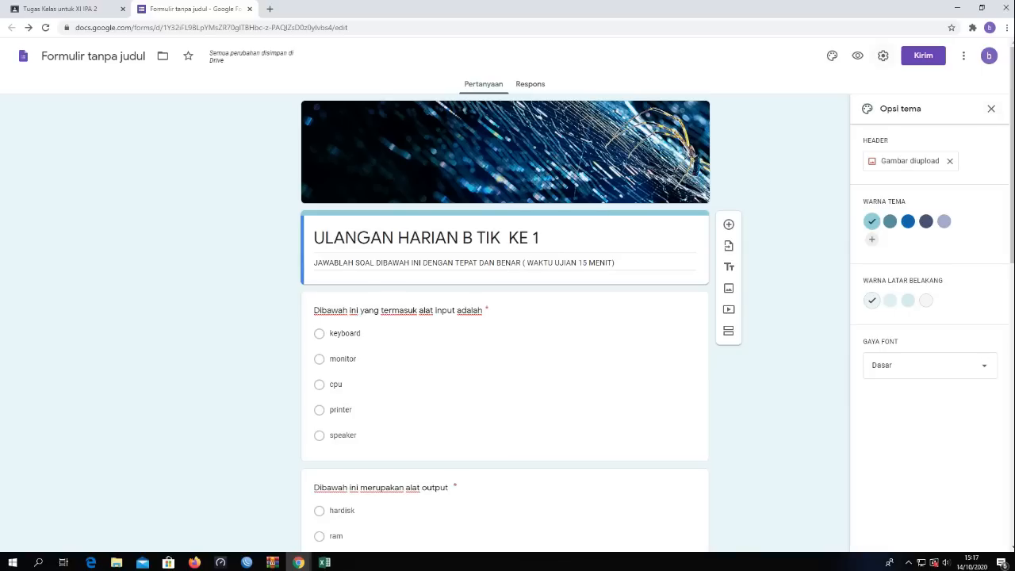
In the form settings, limit respondents to 1 response and set the confirmation message to "TERIMA KASIH SUDAH IKUT UJIAN"
{"action": "left_click", "coordinate": [883, 56]}
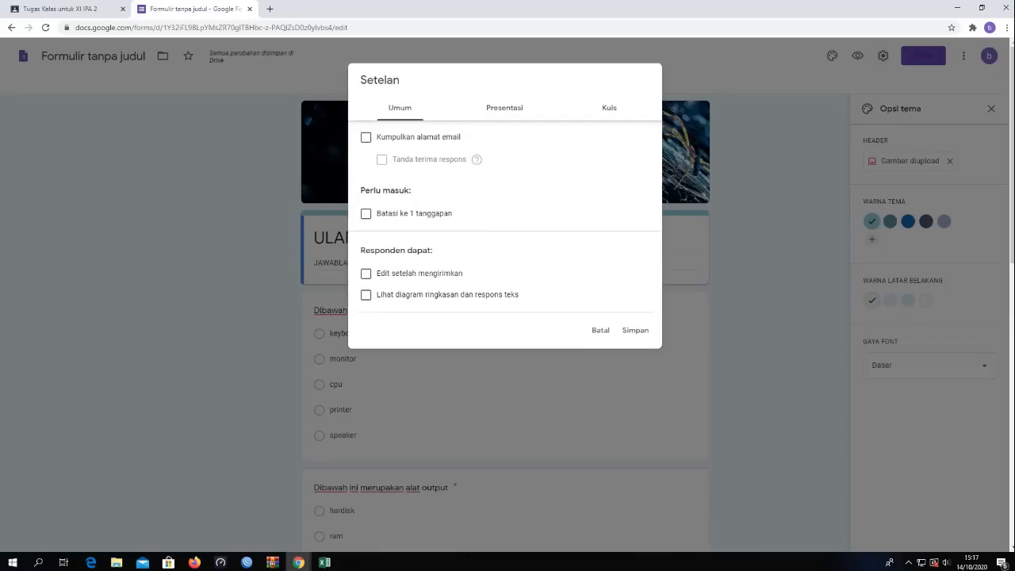
{"action": "left_click", "coordinate": [366, 214]}
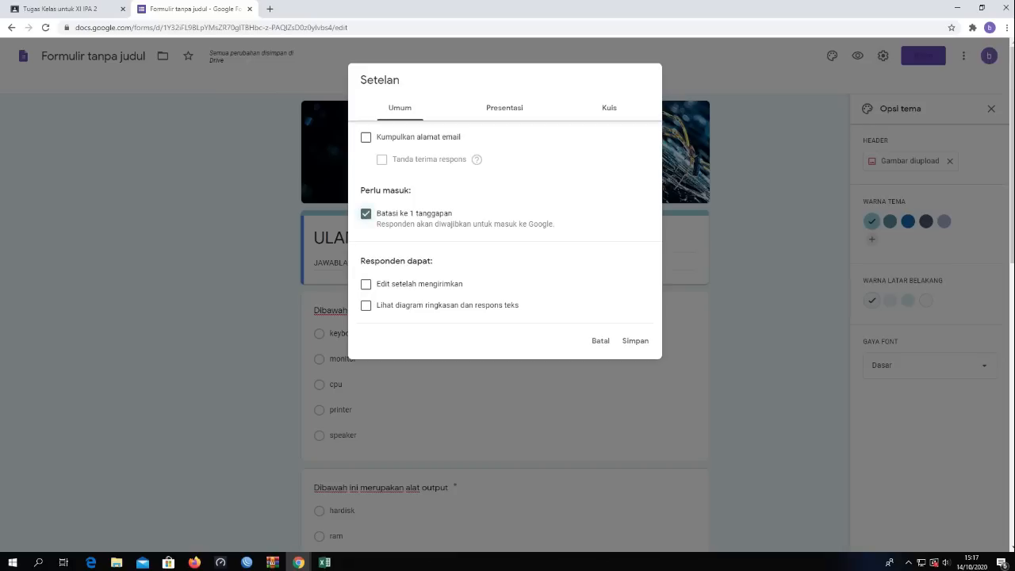
{"action": "left_click", "coordinate": [504, 107]}
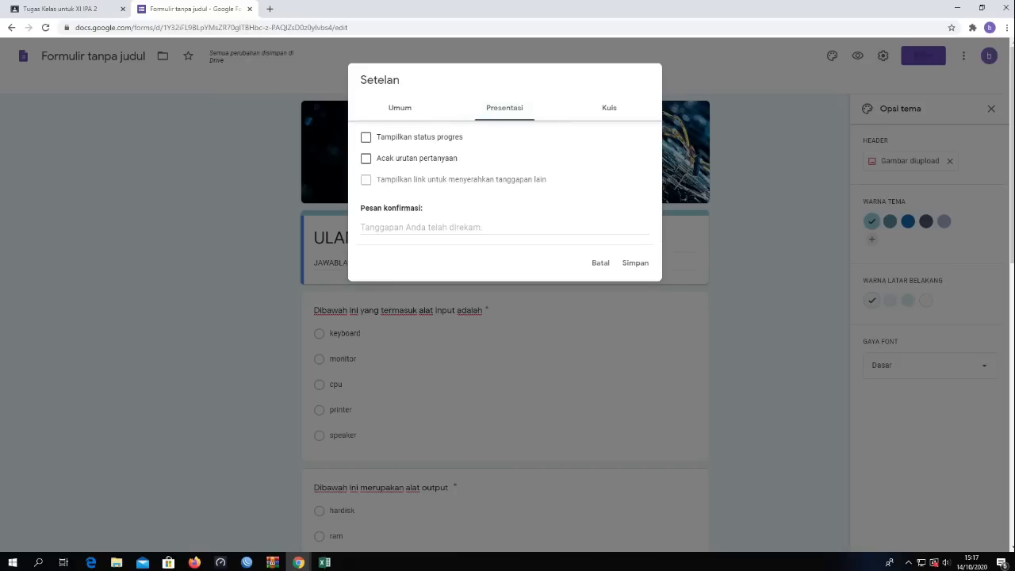
{"action": "type", "text": "TERIM"}
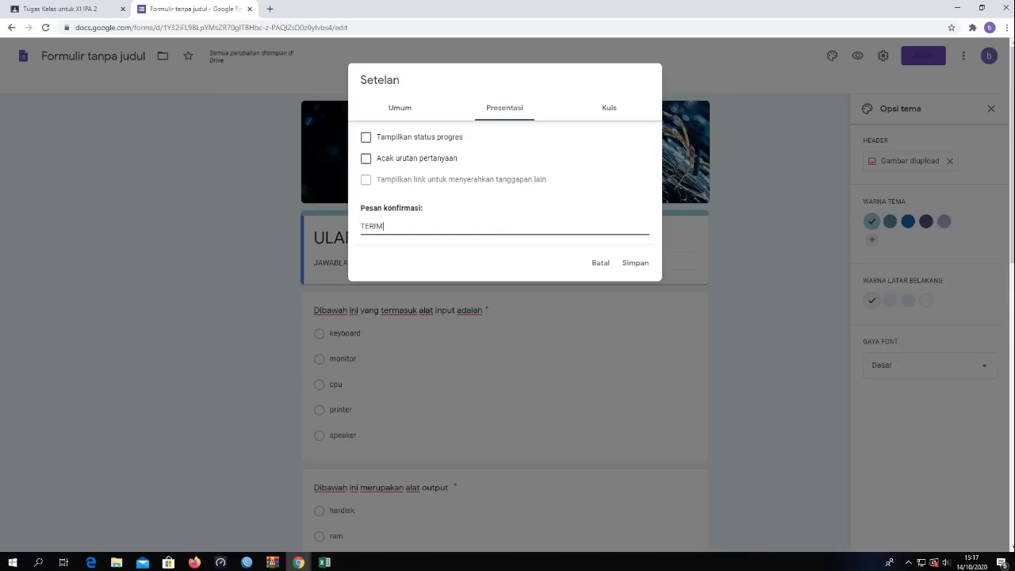
{"action": "type", "text": "A KASIH SUDAH IKUT UJIAN"}
Make the form a quiz, hide missed questions and correct answers from respondents, and save the settings
{"action": "left_click", "coordinate": [609, 107]}
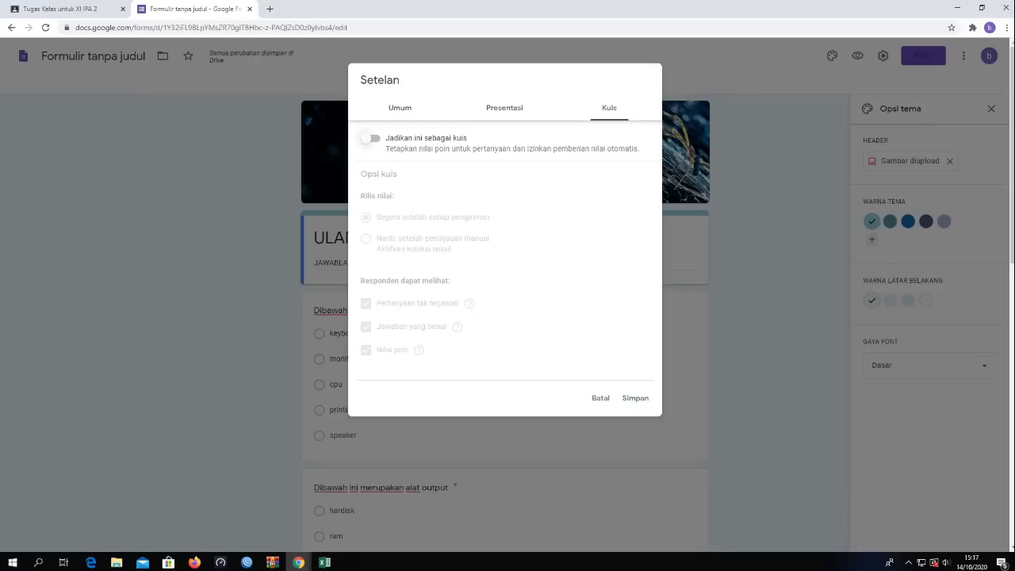
{"action": "left_click", "coordinate": [371, 138]}
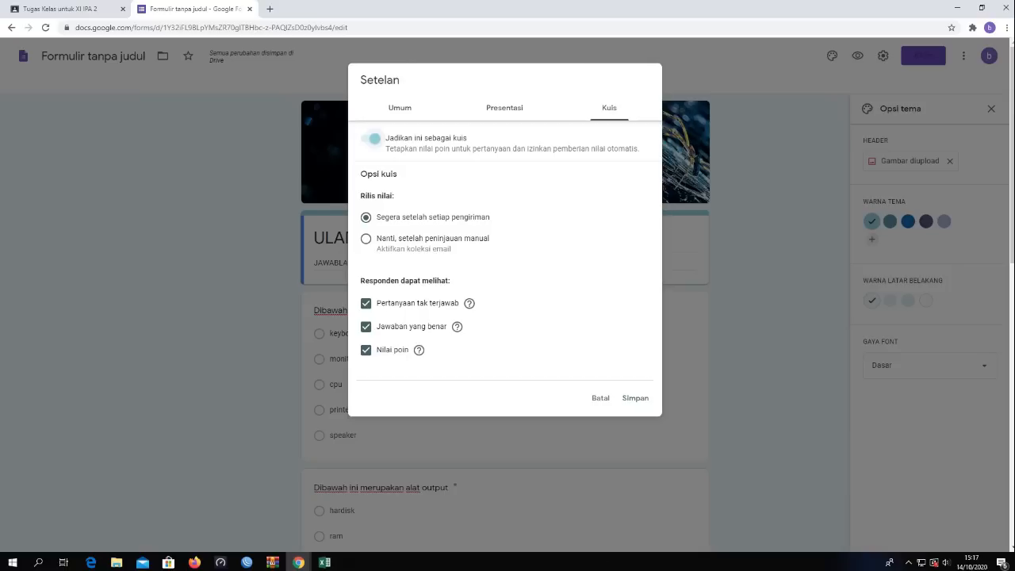
{"action": "left_click", "coordinate": [366, 326]}
{"action": "left_click", "coordinate": [366, 303]}
{"action": "left_click", "coordinate": [635, 398]}
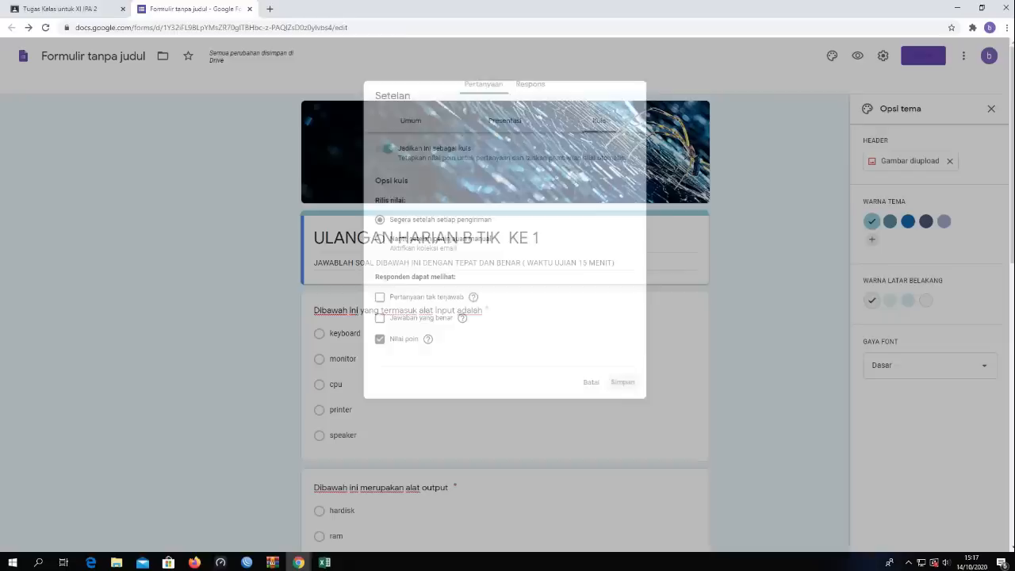
Look over the form's questions and the extra options available for the "Dibawah ini merupakan alat output" question
{"action": "left_click", "coordinate": [337, 384]}
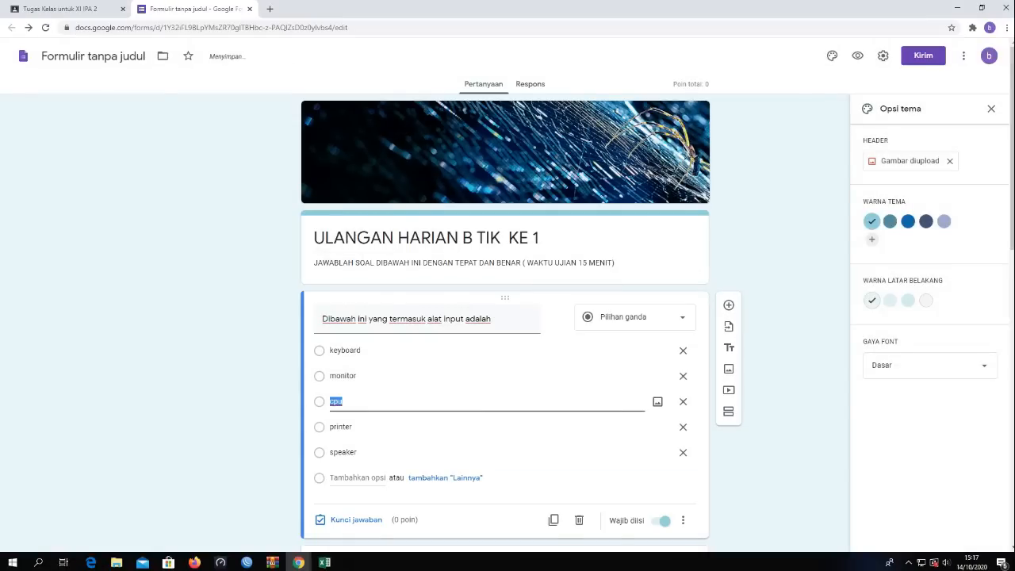
{"action": "scroll", "coordinate": [505, 317], "scroll_direction": "down", "scroll_amount": 2}
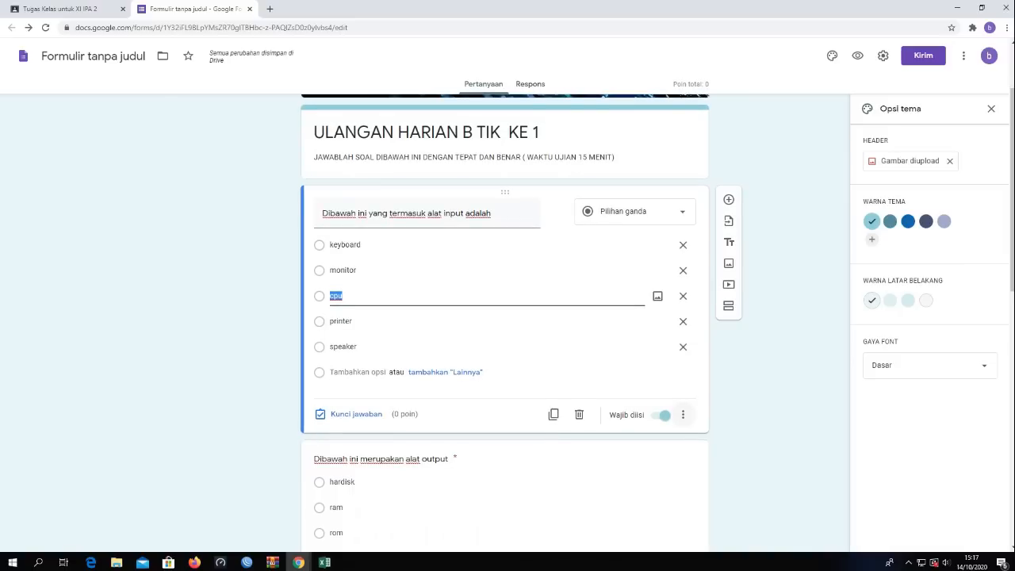
{"action": "scroll", "coordinate": [683, 415], "scroll_direction": "up", "scroll_amount": 2}
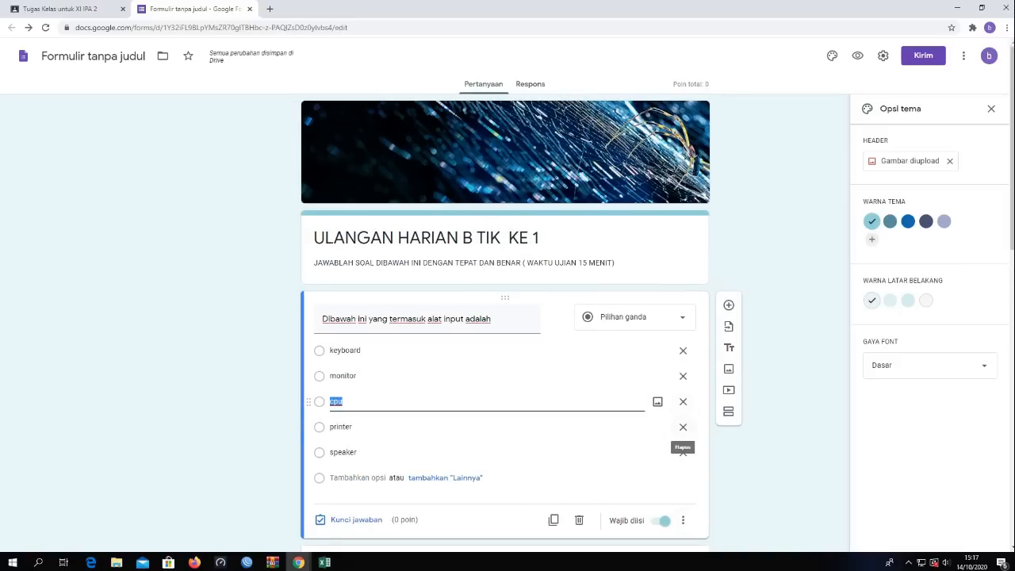
{"action": "scroll", "coordinate": [657, 428], "scroll_direction": "down", "scroll_amount": 4}
{"action": "scroll", "coordinate": [504, 318], "scroll_direction": "down", "scroll_amount": 3}
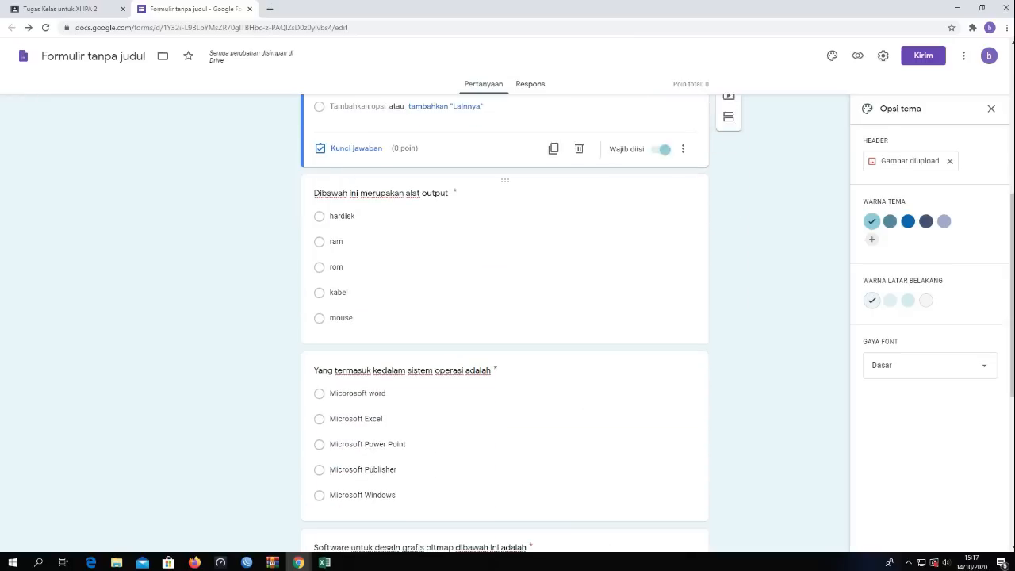
{"action": "left_click", "coordinate": [336, 265]}
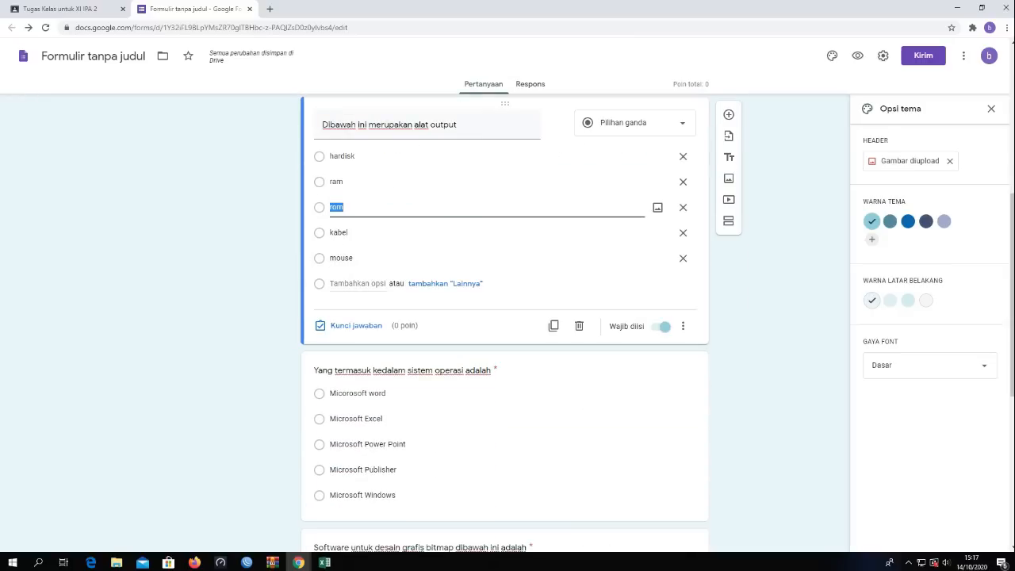
{"action": "left_click", "coordinate": [683, 326]}
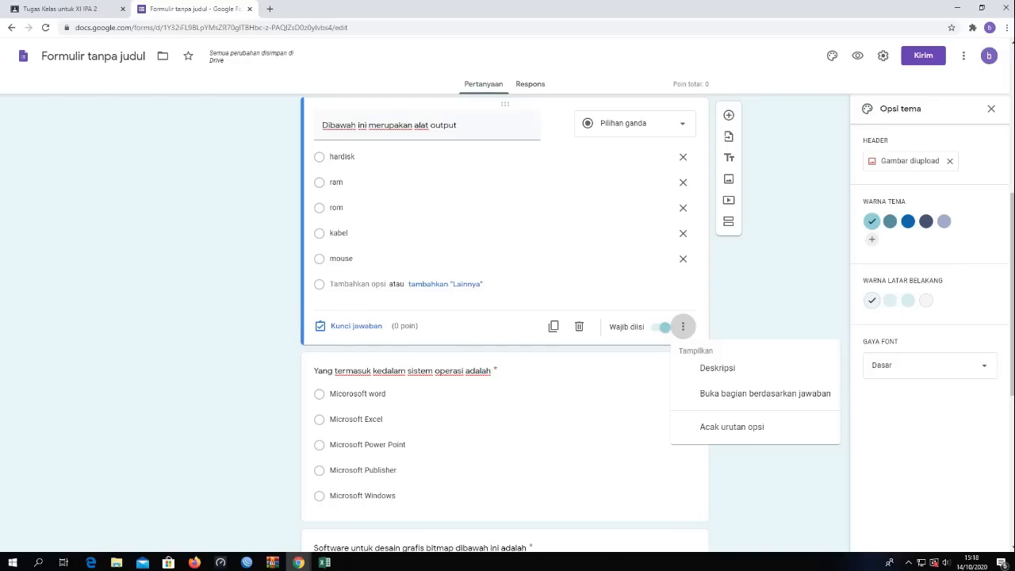
{"action": "scroll", "coordinate": [505, 317], "scroll_direction": "up", "scroll_amount": 5}
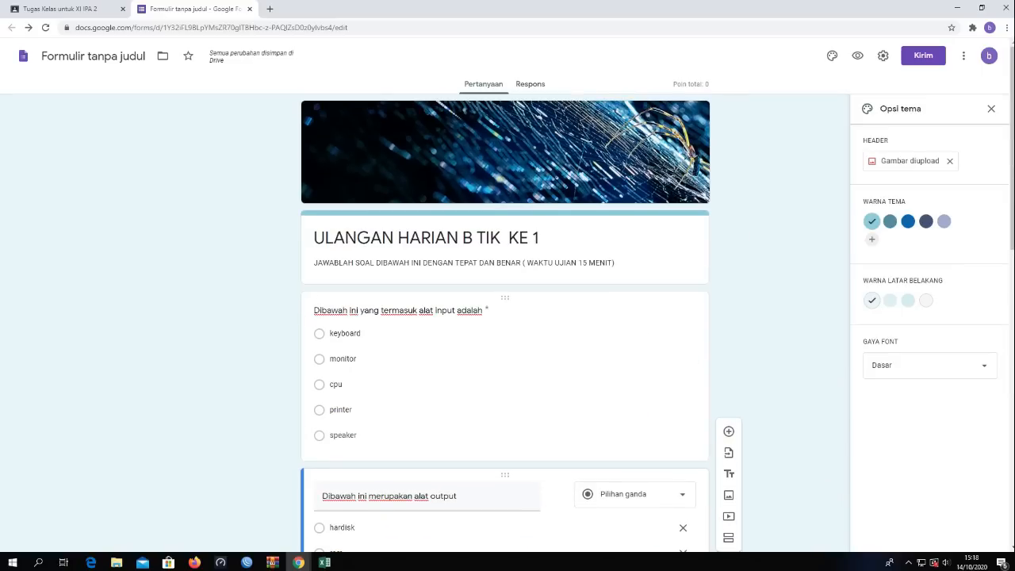
{"action": "scroll", "coordinate": [505, 318], "scroll_direction": "down", "scroll_amount": 5}
{"action": "scroll", "coordinate": [505, 318], "scroll_direction": "up", "scroll_amount": 5}
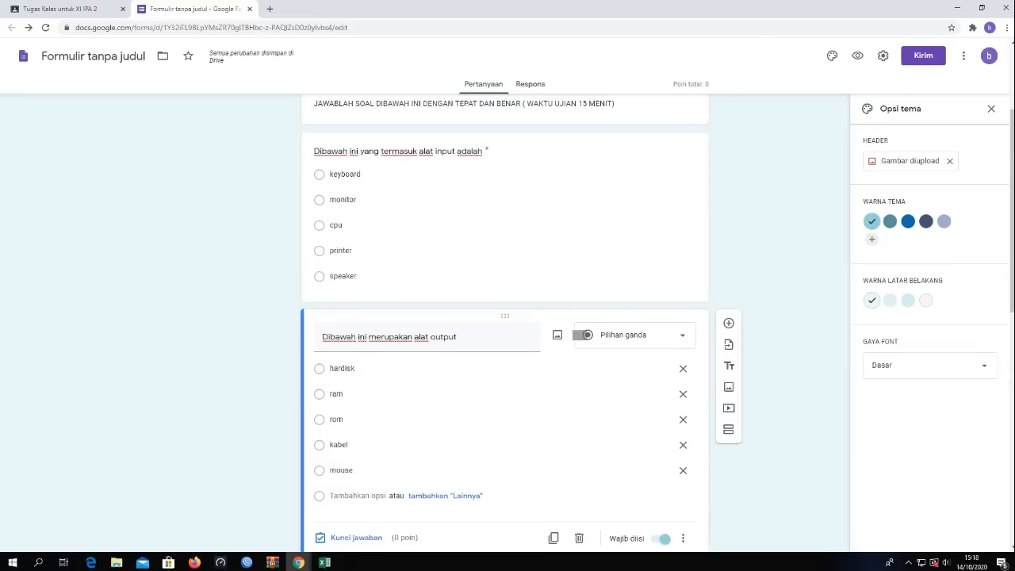
Let respondents see the correct answers ("Jawaban yang benar") in the quiz settings and save
{"action": "left_click", "coordinate": [883, 55]}
{"action": "left_click", "coordinate": [609, 107]}
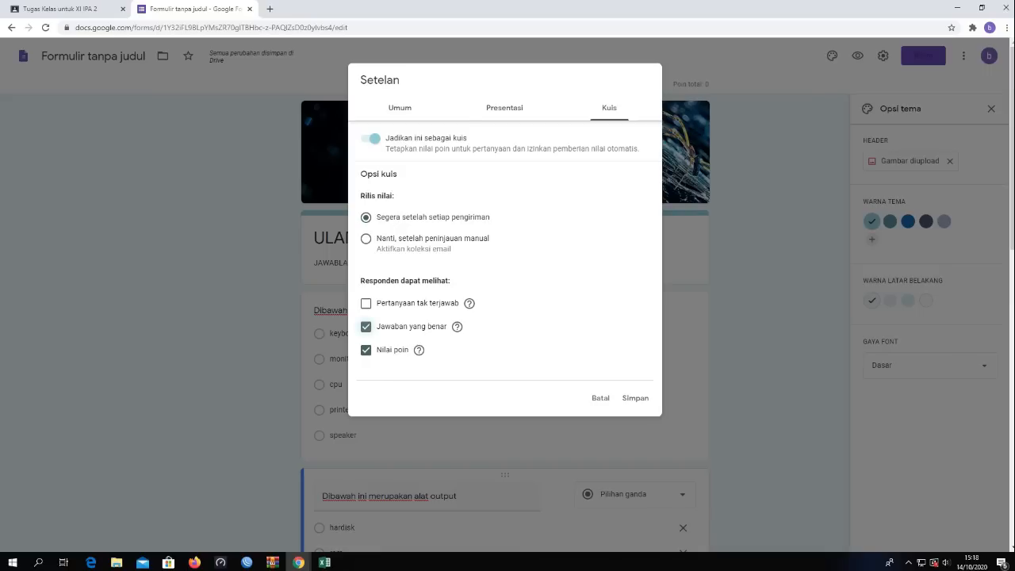
{"action": "left_click", "coordinate": [636, 398]}
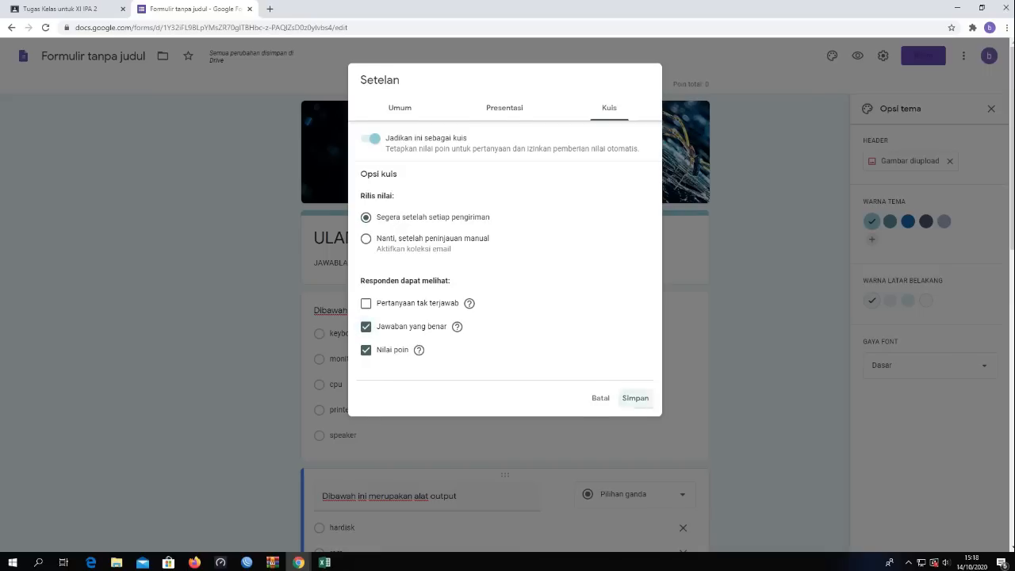
Mark keyboard as the first question's correct answer, worth 20 points, and shuffle that question's option order
{"action": "left_click", "coordinate": [336, 383]}
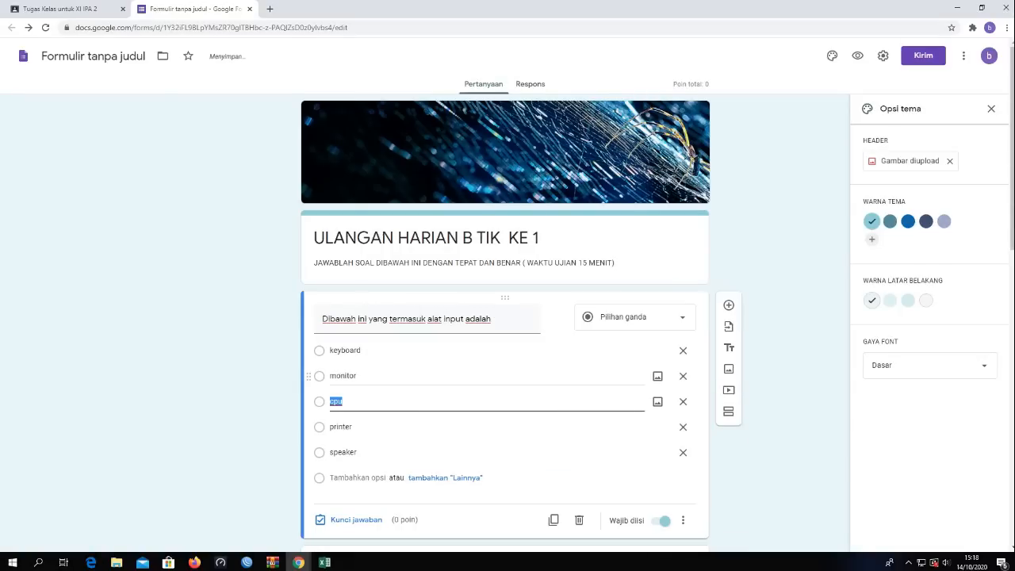
{"action": "scroll", "coordinate": [505, 333], "scroll_direction": "down", "scroll_amount": 1}
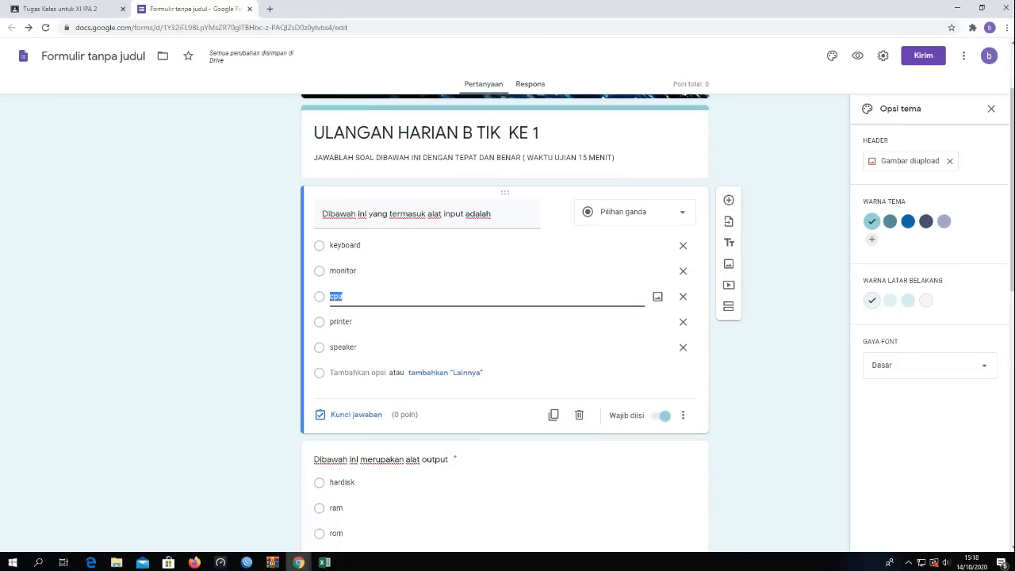
{"action": "scroll", "coordinate": [505, 317], "scroll_direction": "down", "scroll_amount": 1}
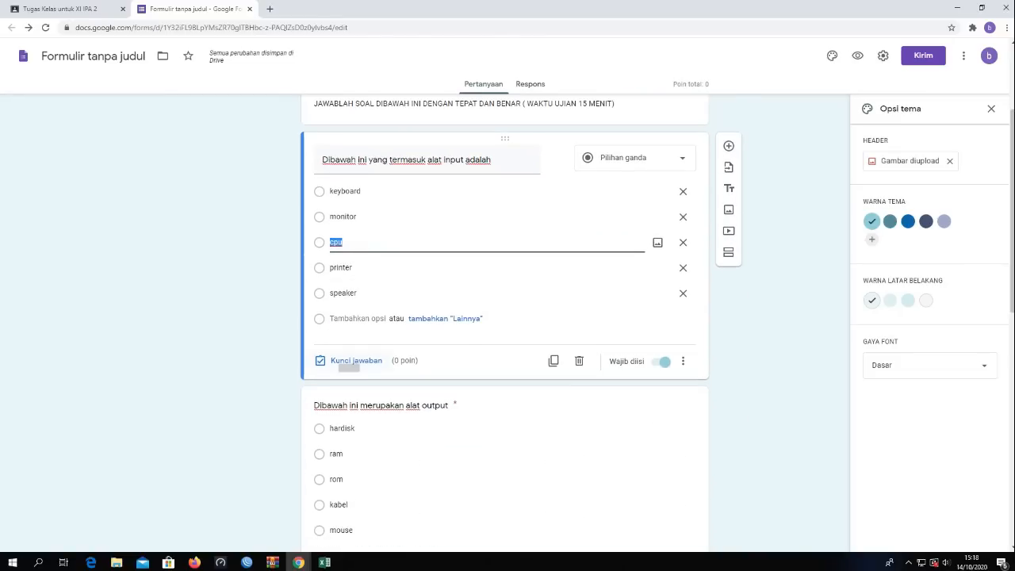
{"action": "scroll", "coordinate": [343, 364], "scroll_direction": "up", "scroll_amount": 2}
{"action": "scroll", "coordinate": [349, 317], "scroll_direction": "down", "scroll_amount": 3}
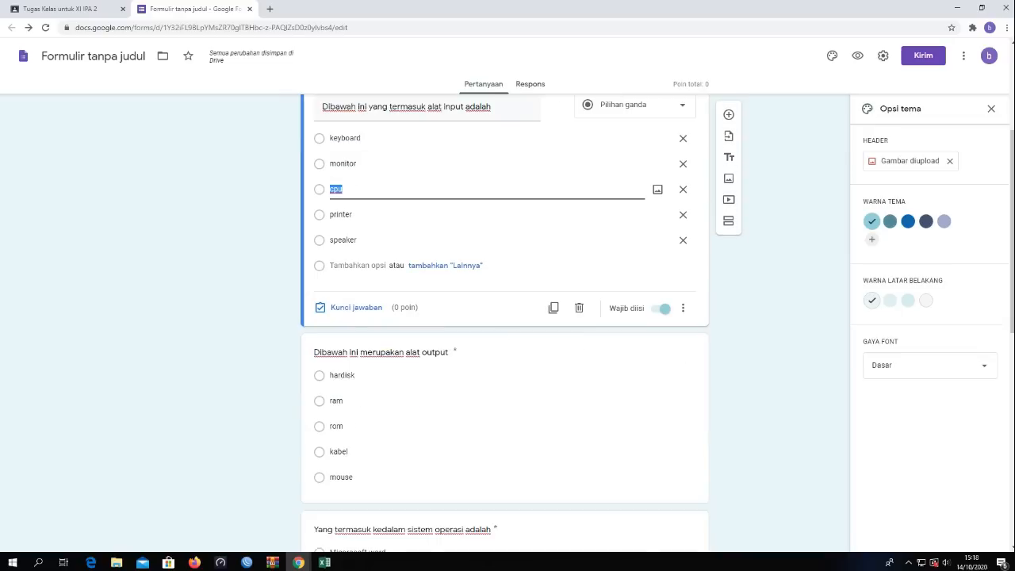
{"action": "left_click", "coordinate": [353, 307]}
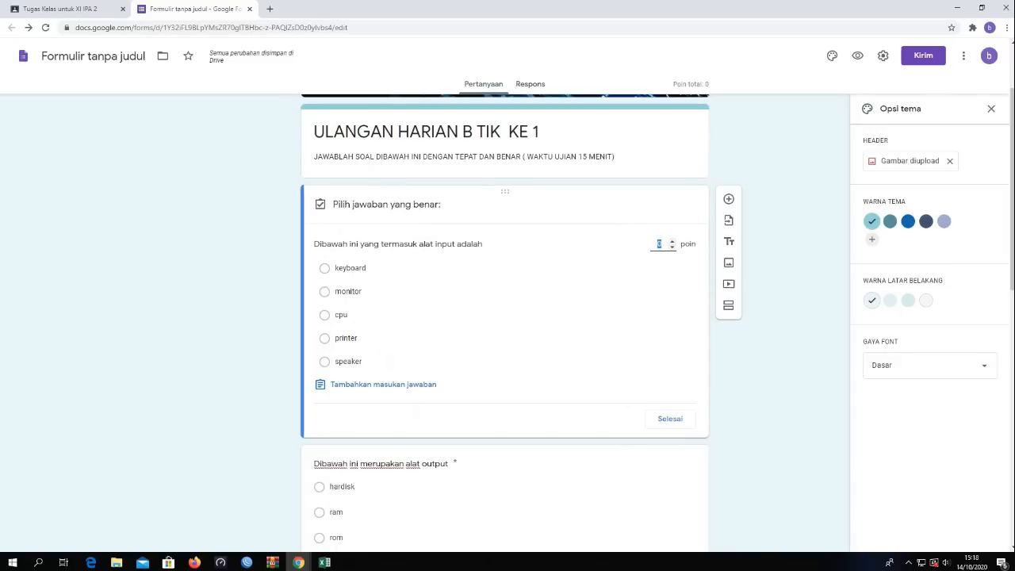
{"action": "left_click", "coordinate": [324, 268]}
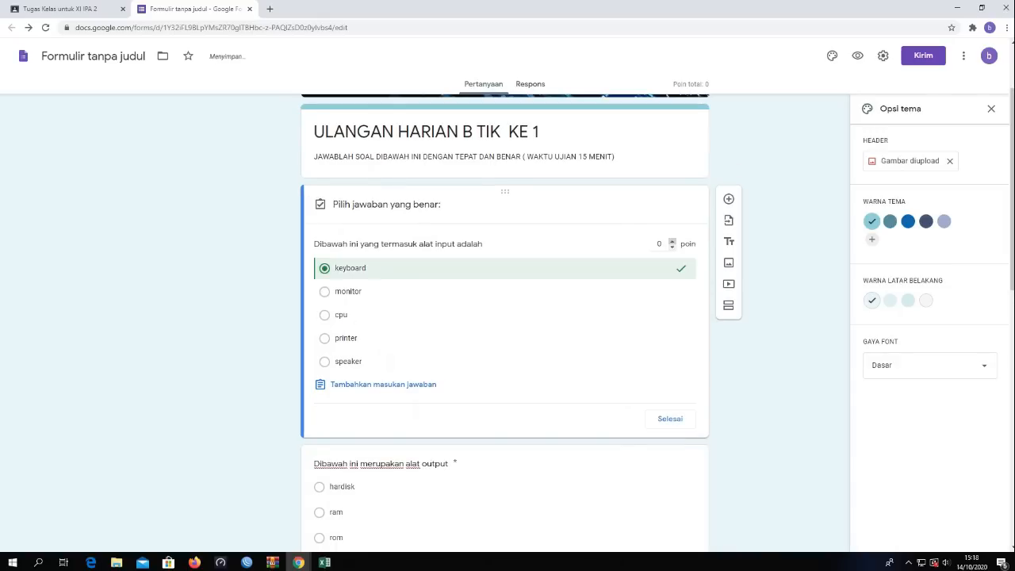
{"action": "left_click", "coordinate": [659, 243]}
{"action": "type", "text": "20"}
{"action": "left_click", "coordinate": [670, 419]}
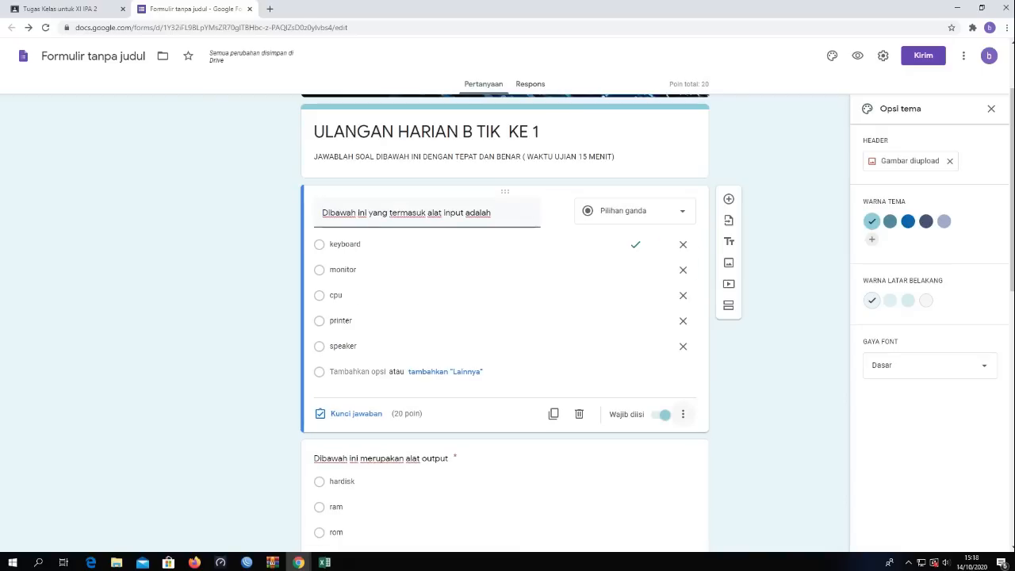
{"action": "left_click", "coordinate": [683, 414]}
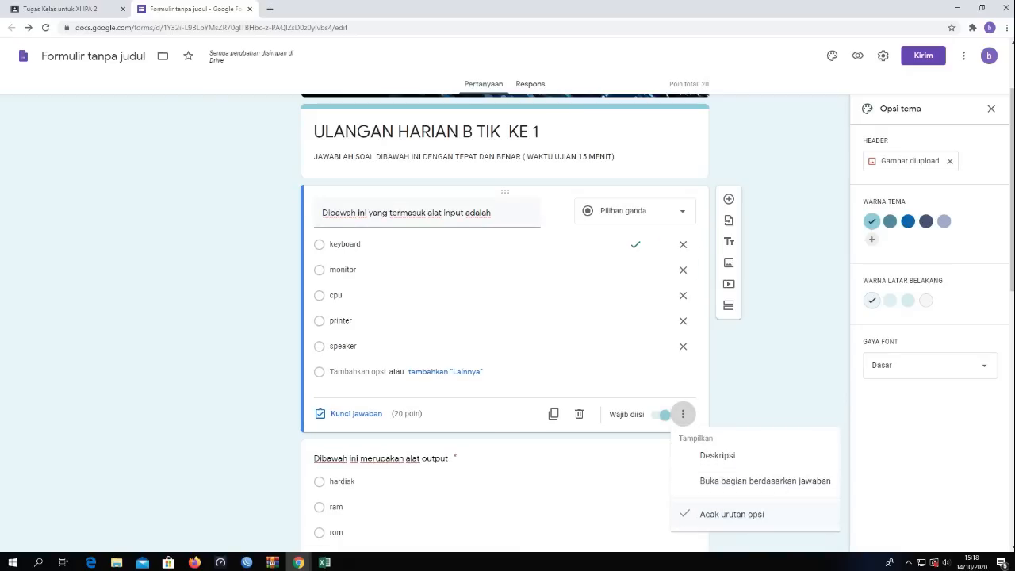
{"action": "key", "text": "Escape"}
Give the question "Dibawah ini merupakan alat output" 20 points and shuffle its option order
{"action": "scroll", "coordinate": [504, 317], "scroll_direction": "down", "scroll_amount": 3}
{"action": "left_click", "coordinate": [339, 285]}
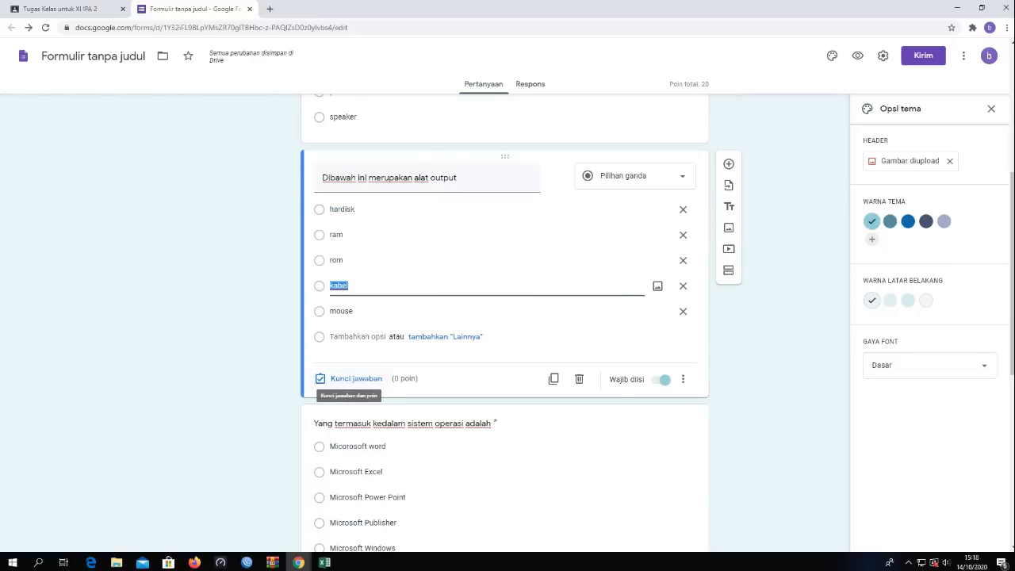
{"action": "left_click", "coordinate": [349, 378]}
{"action": "type", "text": "20"}
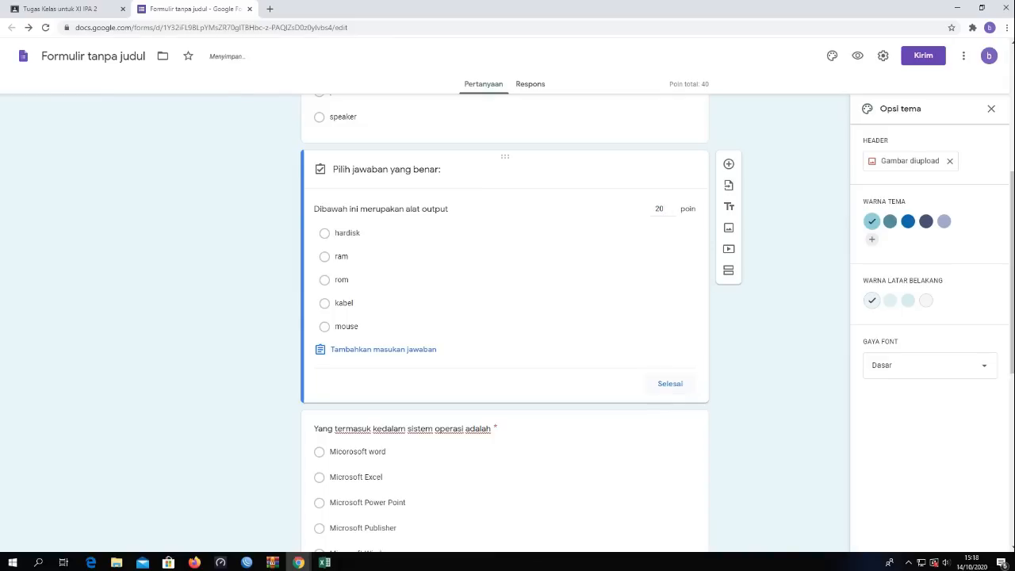
{"action": "left_click", "coordinate": [671, 383]}
{"action": "left_click", "coordinate": [684, 379]}
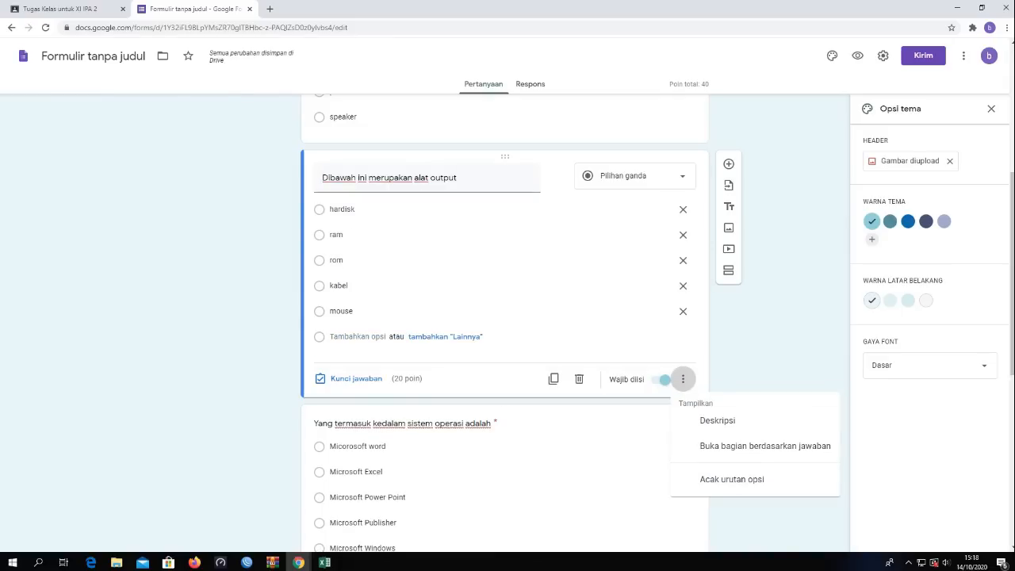
{"action": "left_click", "coordinate": [711, 480]}
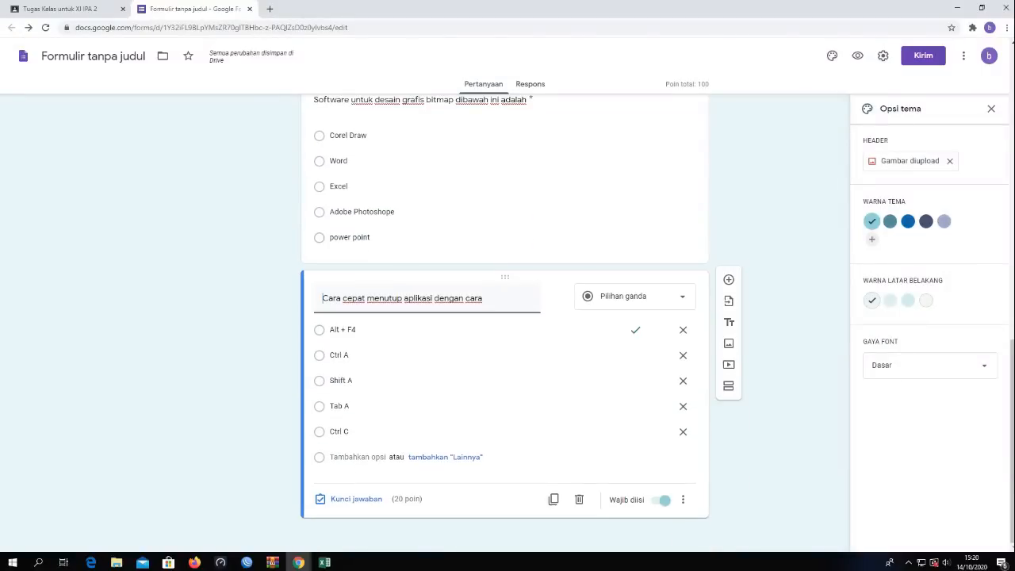
Copy the form's shortened share link to the clipboard
{"action": "scroll", "coordinate": [505, 317], "scroll_direction": "up", "scroll_amount": 10}
{"action": "scroll", "coordinate": [505, 318], "scroll_direction": "up", "scroll_amount": 1}
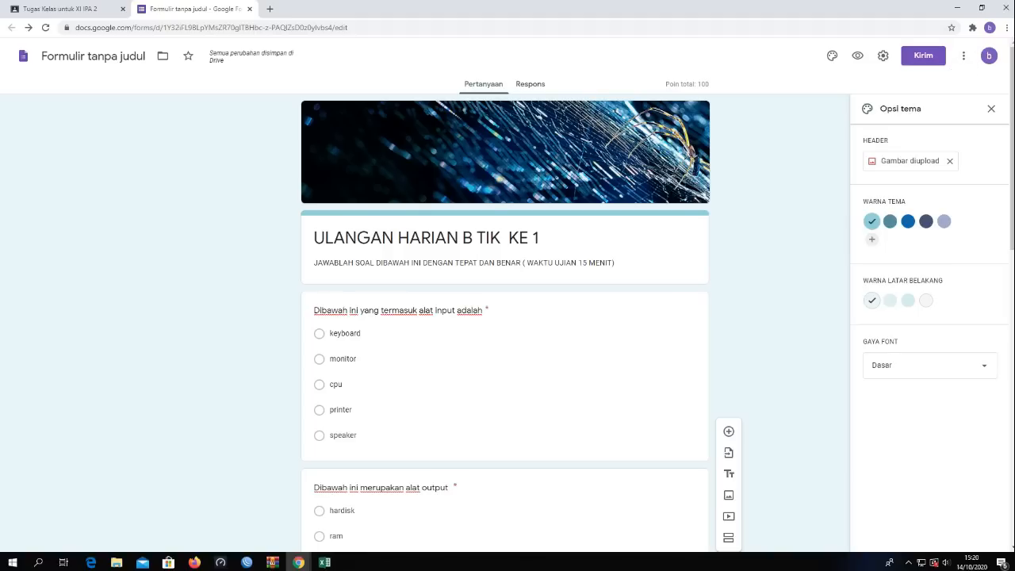
{"action": "left_click", "coordinate": [924, 55]}
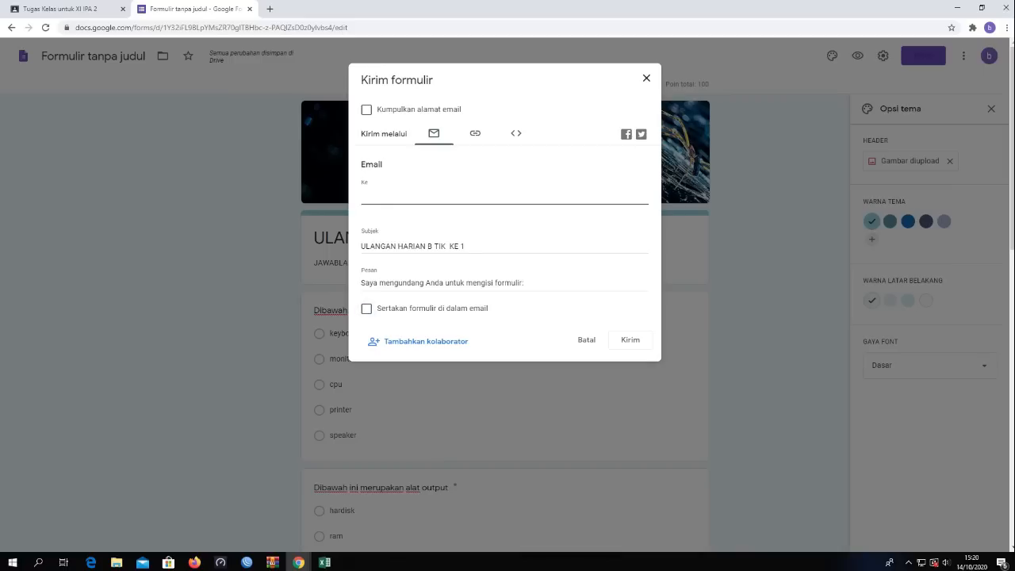
{"action": "left_click", "coordinate": [475, 133]}
{"action": "left_click", "coordinate": [367, 202]}
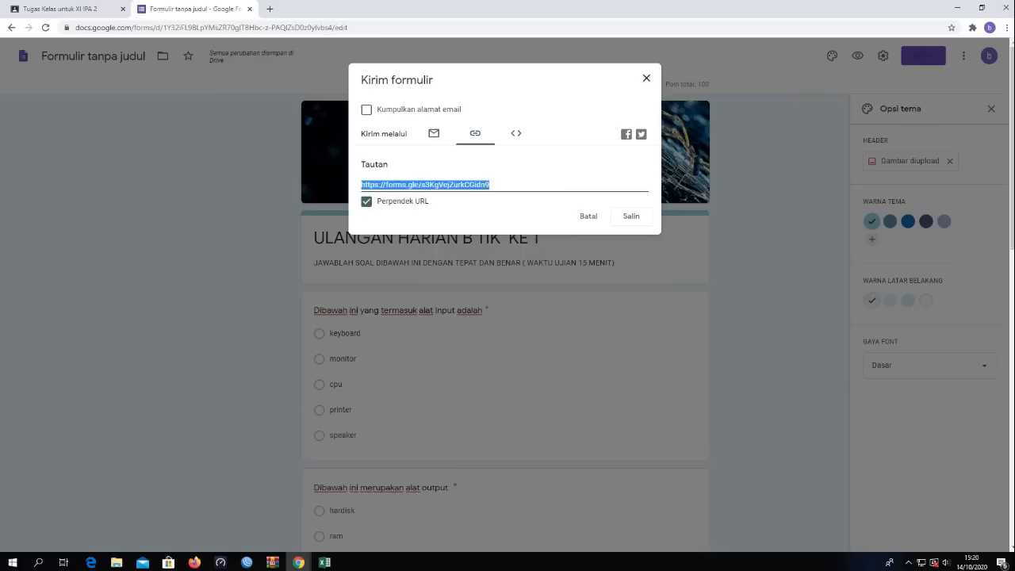
{"action": "left_click", "coordinate": [631, 216]}
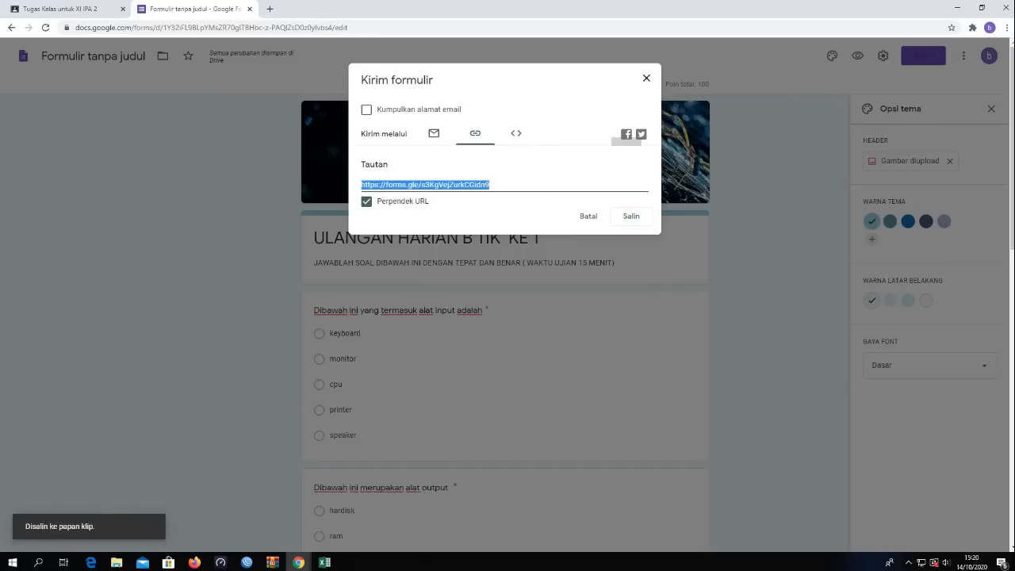
{"action": "left_click", "coordinate": [646, 78]}
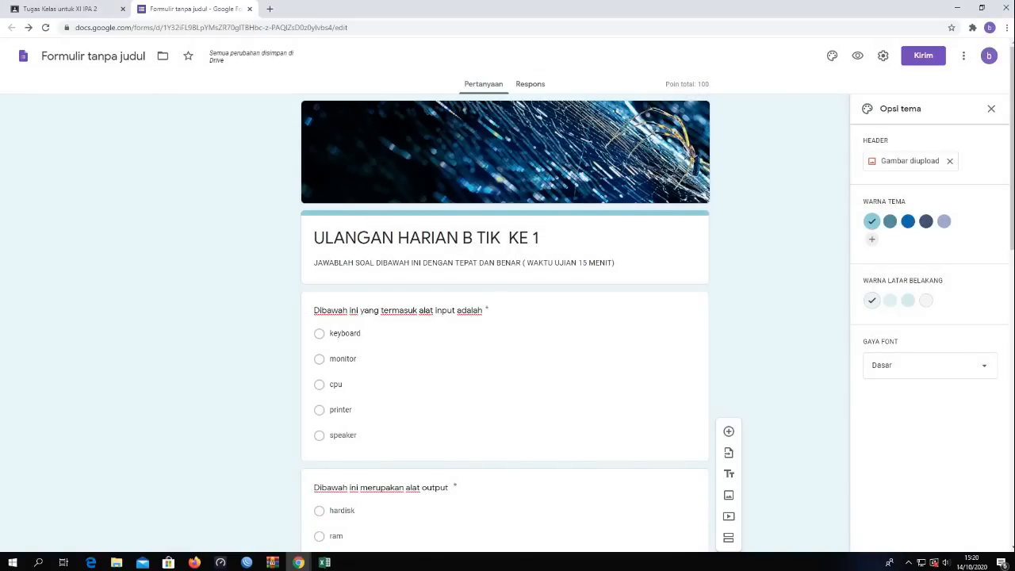
Open the form attached to the ULANGAN HARIAN question in Google Classroom and review its questions
{"action": "left_click", "coordinate": [924, 56]}
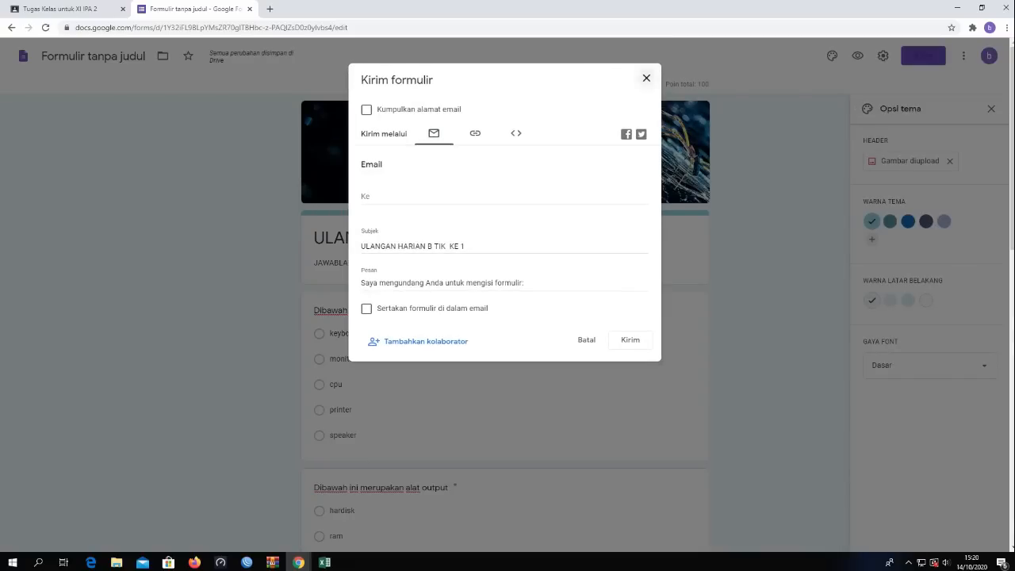
{"action": "left_click", "coordinate": [647, 77]}
{"action": "left_click", "coordinate": [59, 9]}
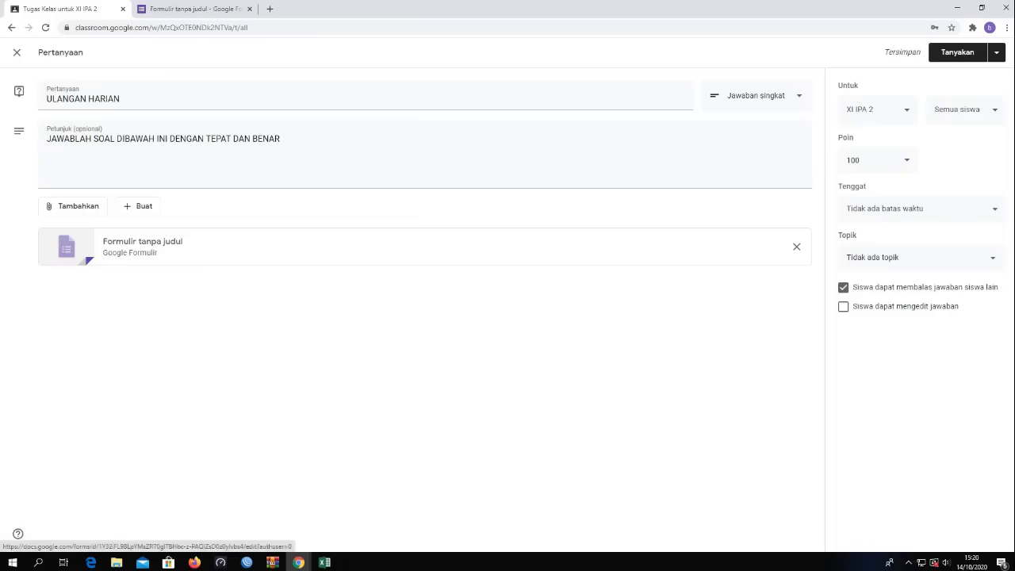
{"action": "left_click", "coordinate": [142, 242]}
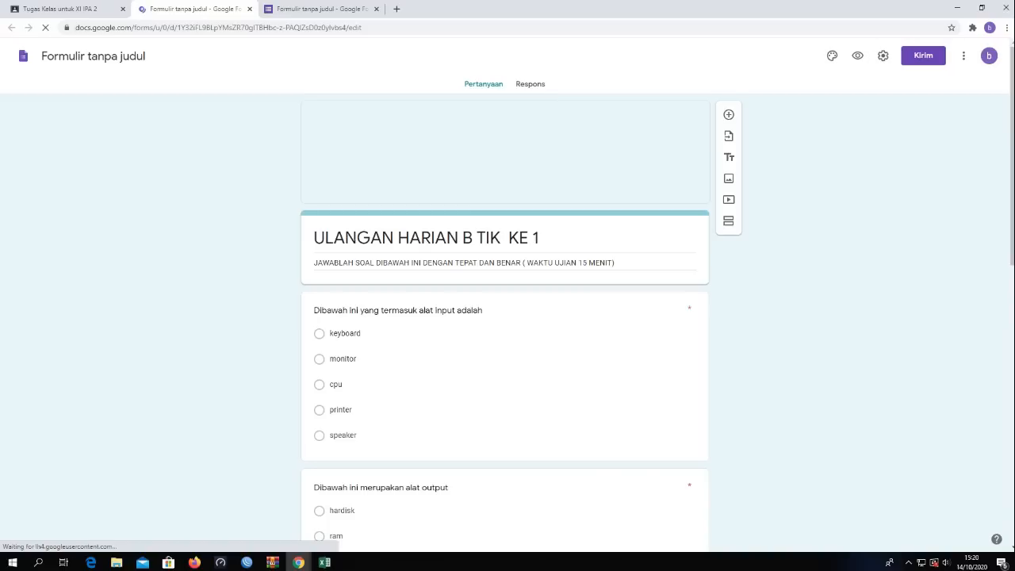
{"action": "scroll", "coordinate": [508, 317], "scroll_direction": "down", "scroll_amount": 8}
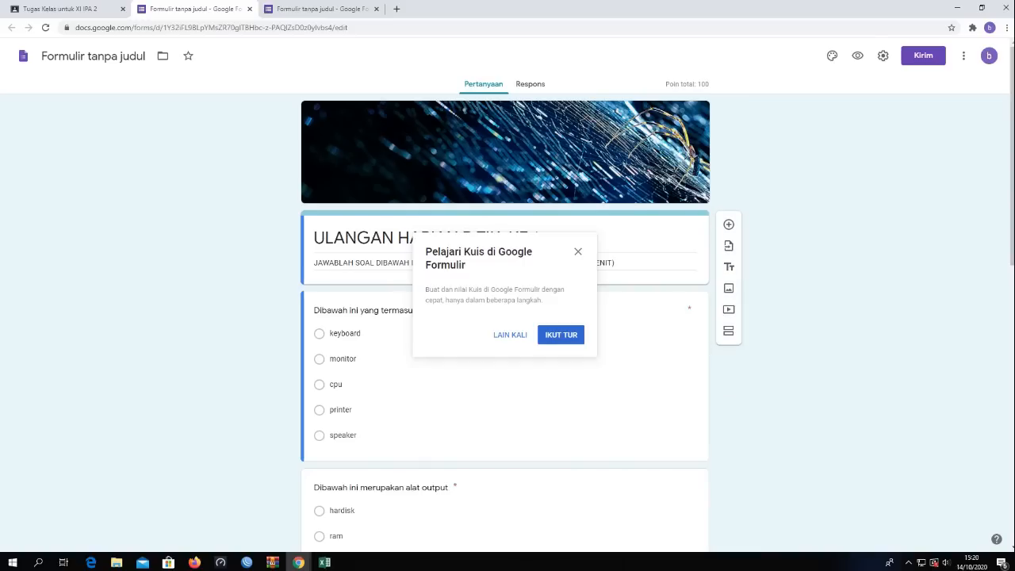
{"action": "left_click", "coordinate": [510, 335]}
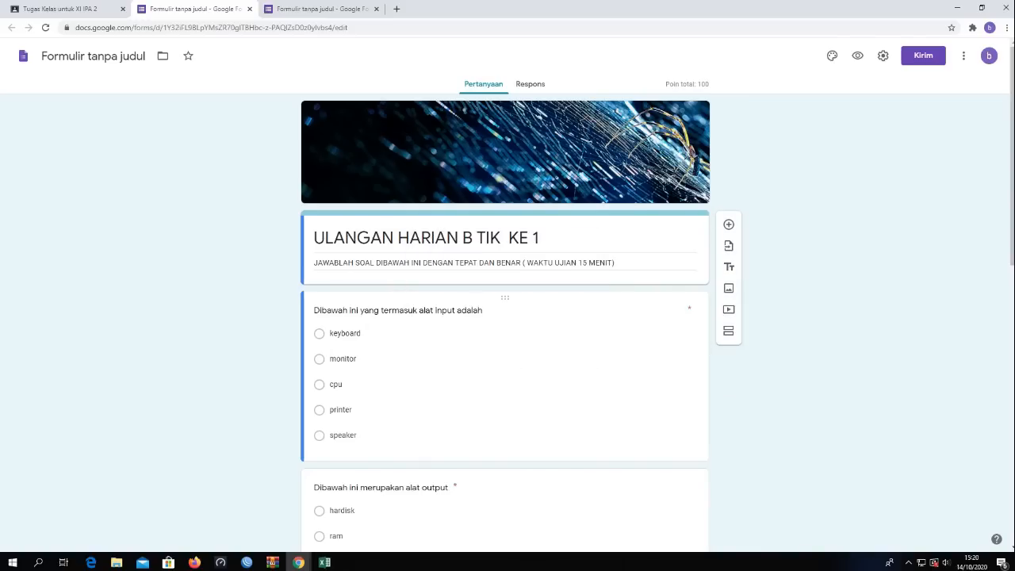
{"action": "scroll", "coordinate": [508, 317], "scroll_direction": "down", "scroll_amount": 6}
{"action": "scroll", "coordinate": [508, 317], "scroll_direction": "up", "scroll_amount": 6}
Set the ULANGAN HARIAN question's deadline in Classroom to 15 Okt 2020 at 23.59
{"action": "left_click", "coordinate": [59, 8]}
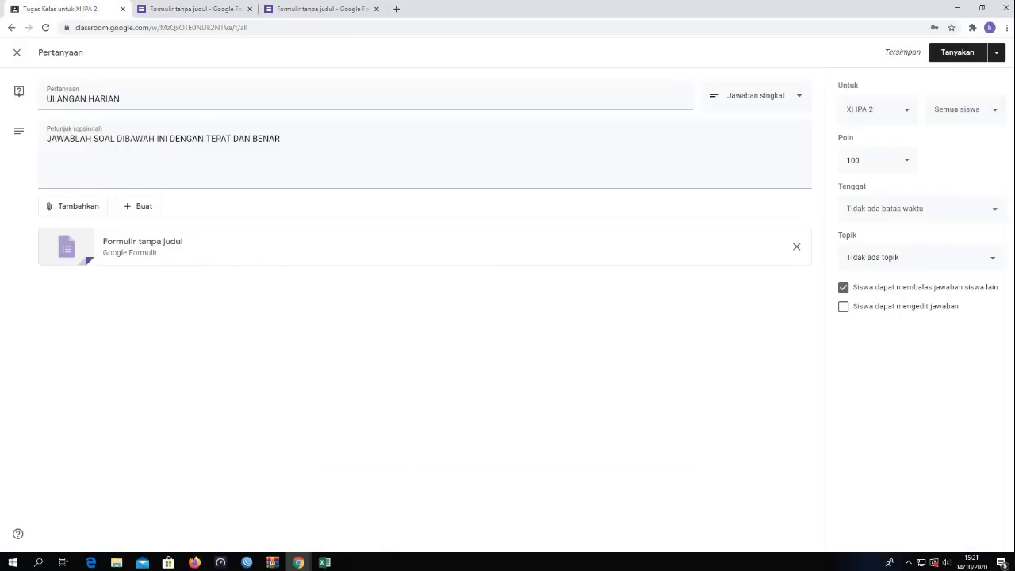
{"action": "left_click", "coordinate": [920, 209]}
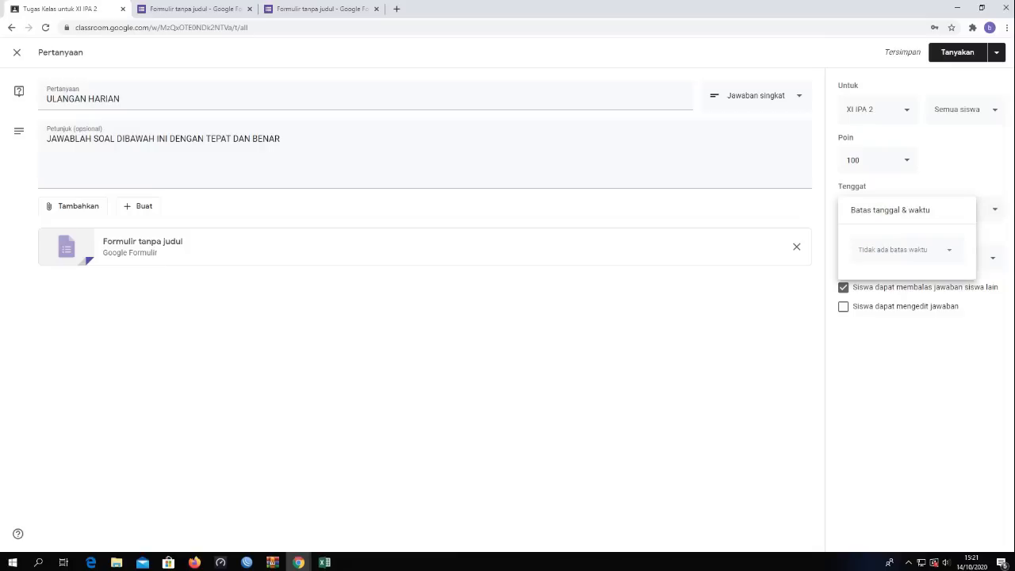
{"action": "left_click", "coordinate": [949, 249]}
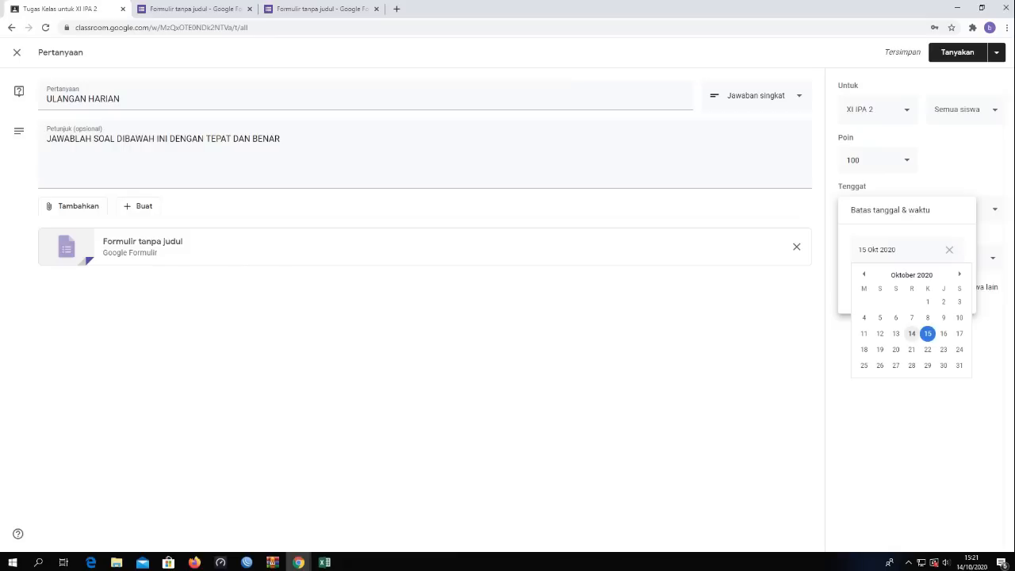
{"action": "left_click", "coordinate": [912, 333]}
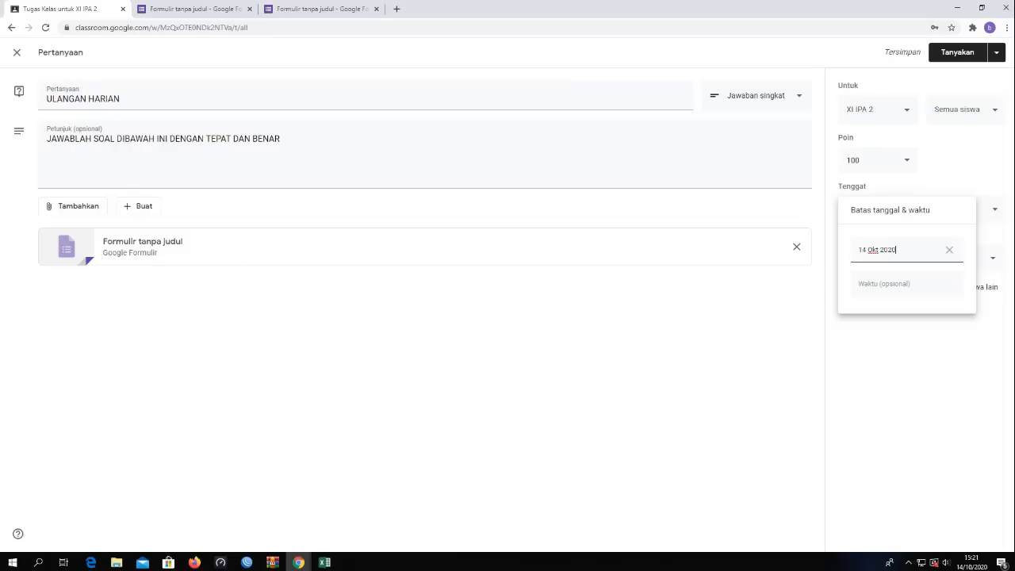
{"action": "left_click", "coordinate": [860, 249]}
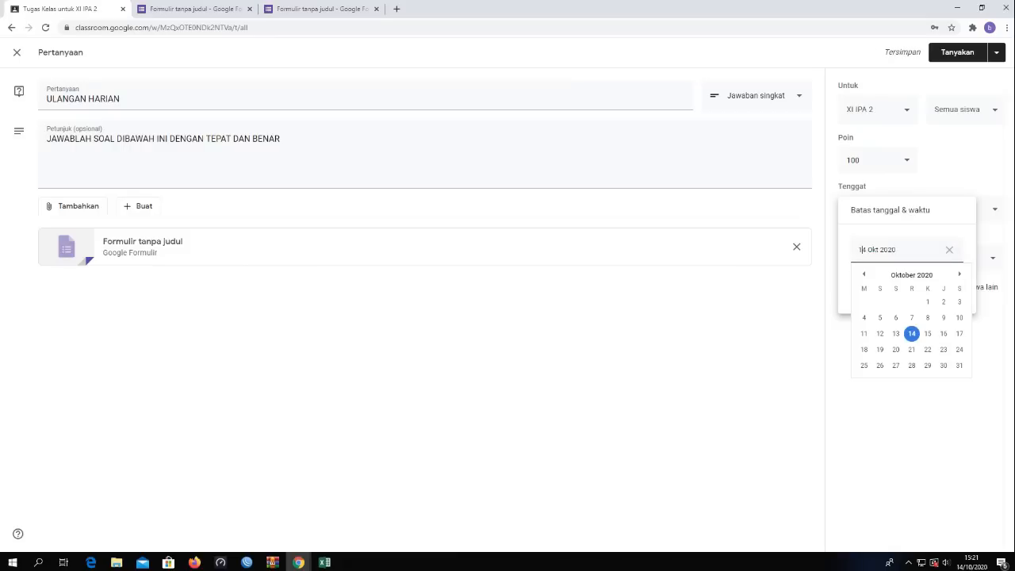
{"action": "key", "text": "BackSpace"}
{"action": "type", "text": "5"}
{"action": "left_click", "coordinate": [992, 258]}
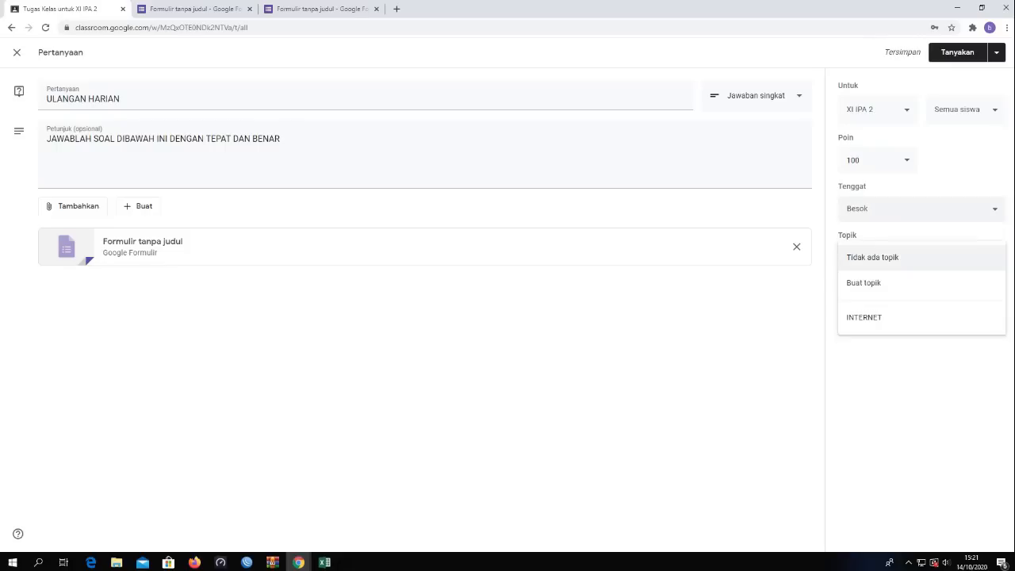
{"action": "left_click", "coordinate": [920, 209]}
{"action": "left_click", "coordinate": [872, 283]}
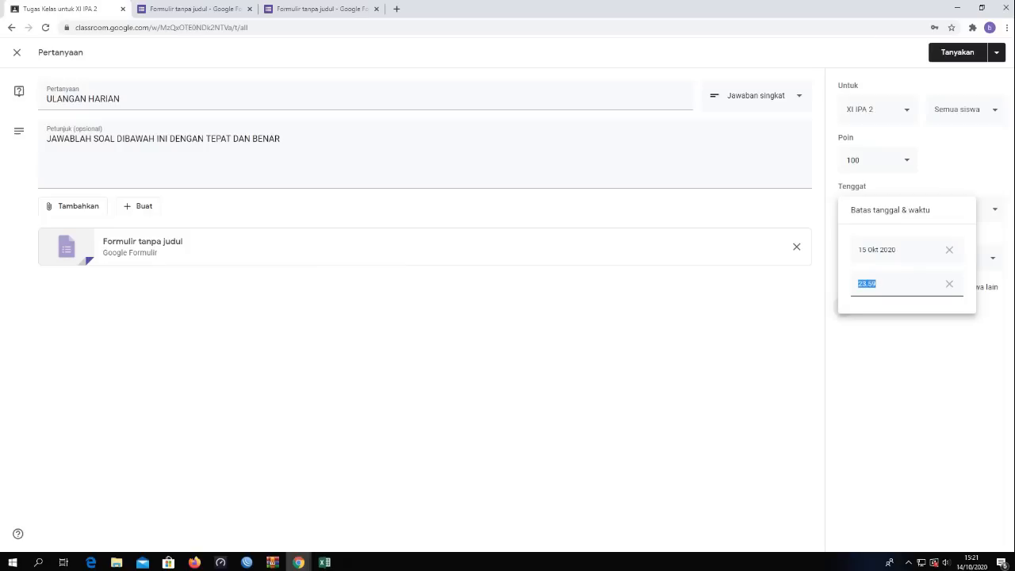
{"action": "key", "text": "Return"}
Create the topic "DASAR PENGENALAN KOMPUTER" for the ULANGAN HARIAN question and post it to the class
{"action": "left_click", "coordinate": [920, 258]}
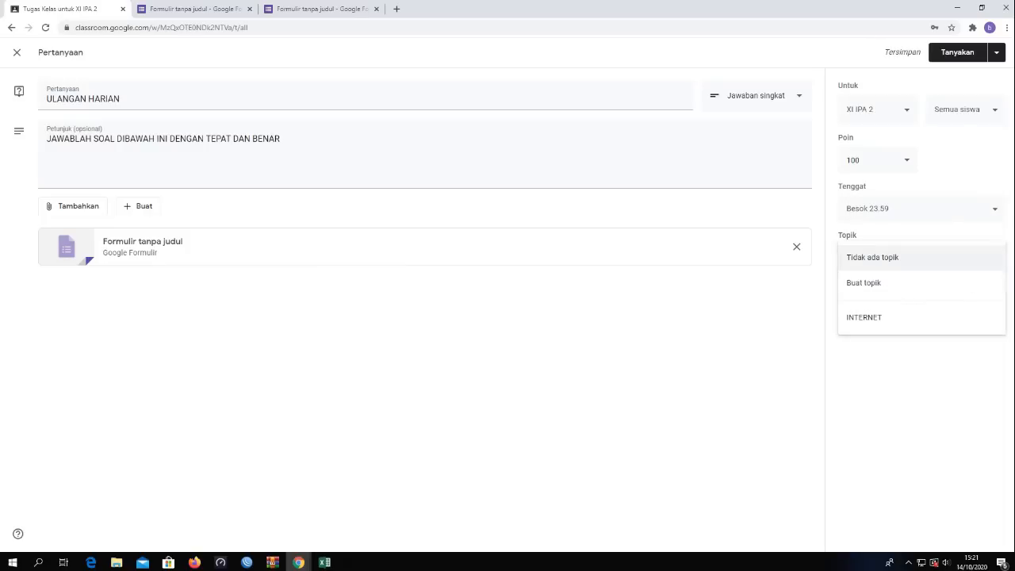
{"action": "left_click", "coordinate": [869, 284]}
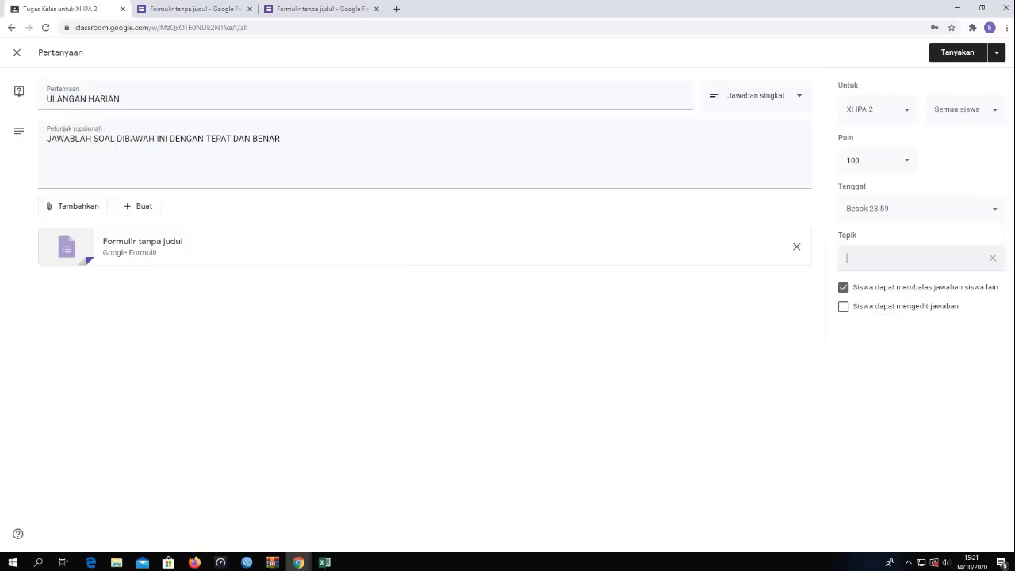
{"action": "left_click", "coordinate": [958, 52]}
{"action": "left_click", "coordinate": [190, 9]}
{"action": "left_click", "coordinate": [59, 9]}
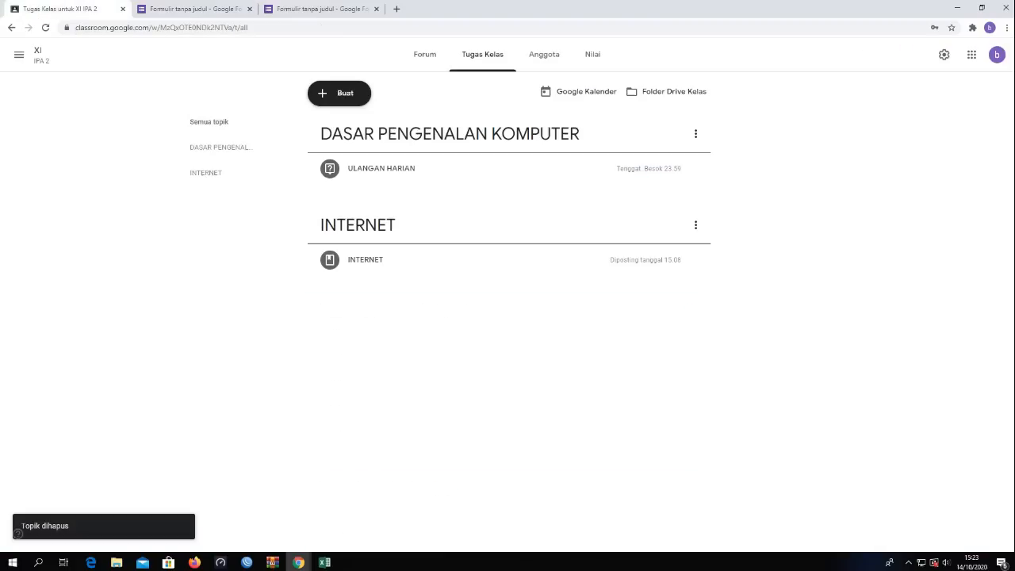
Open the XI IPA 2 class's Forum page and minimize the browser window
{"action": "left_click", "coordinate": [19, 56]}
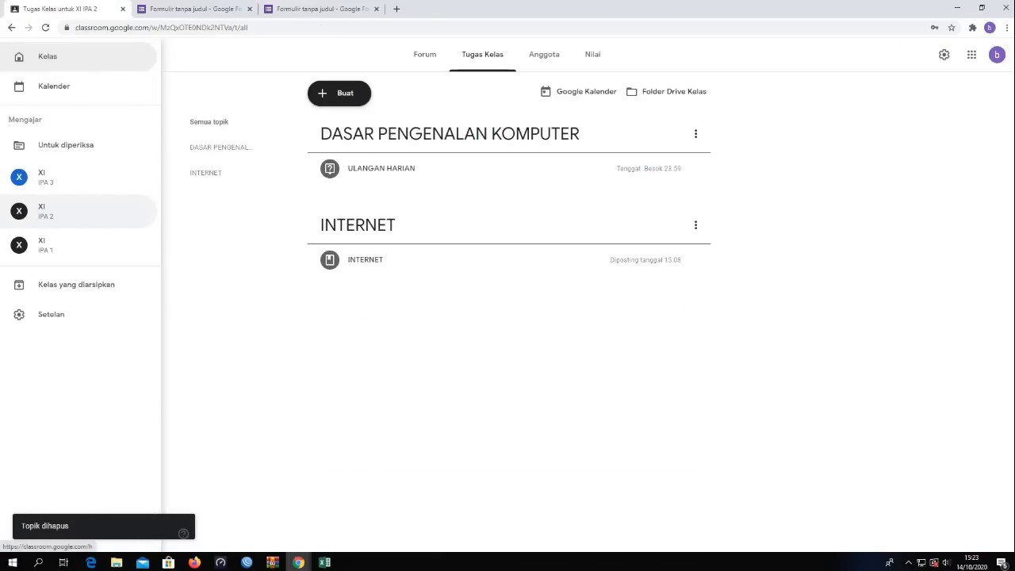
{"action": "left_click", "coordinate": [79, 211]}
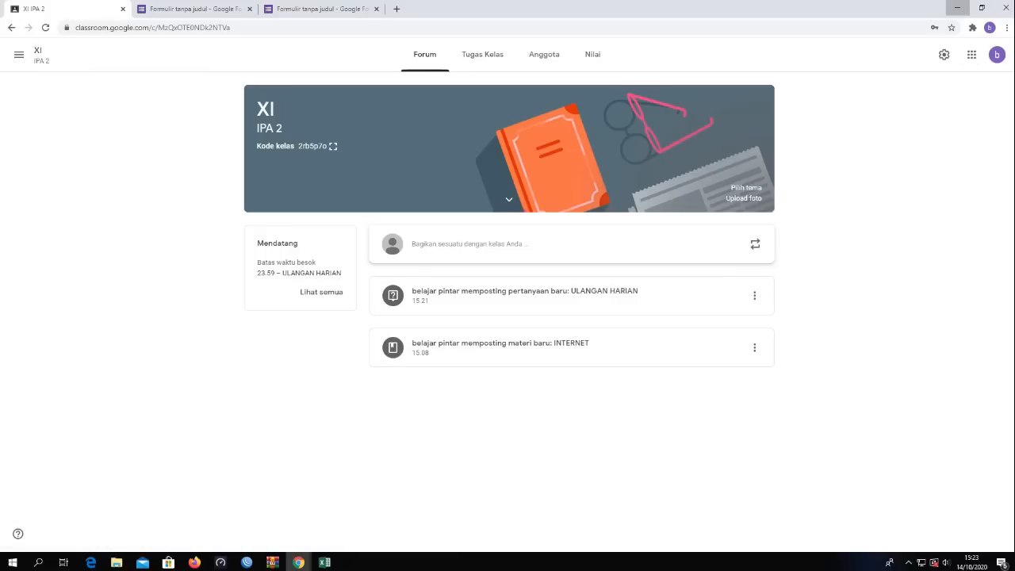
{"action": "left_click", "coordinate": [1006, 8]}
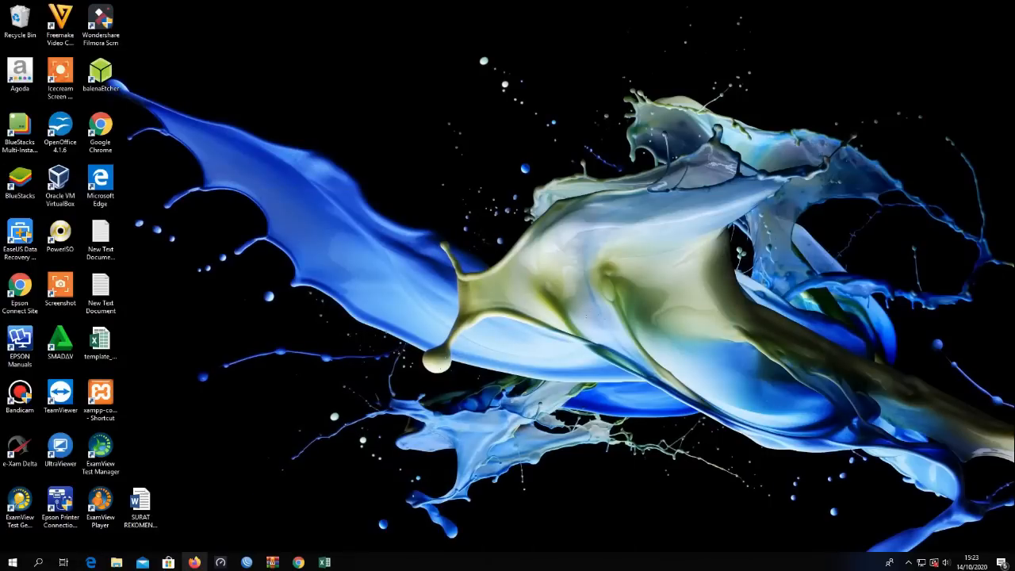
Switch to Firefox, search the web for "google classroom" and open the Google Classroom sign-in page
{"action": "left_click", "coordinate": [195, 563]}
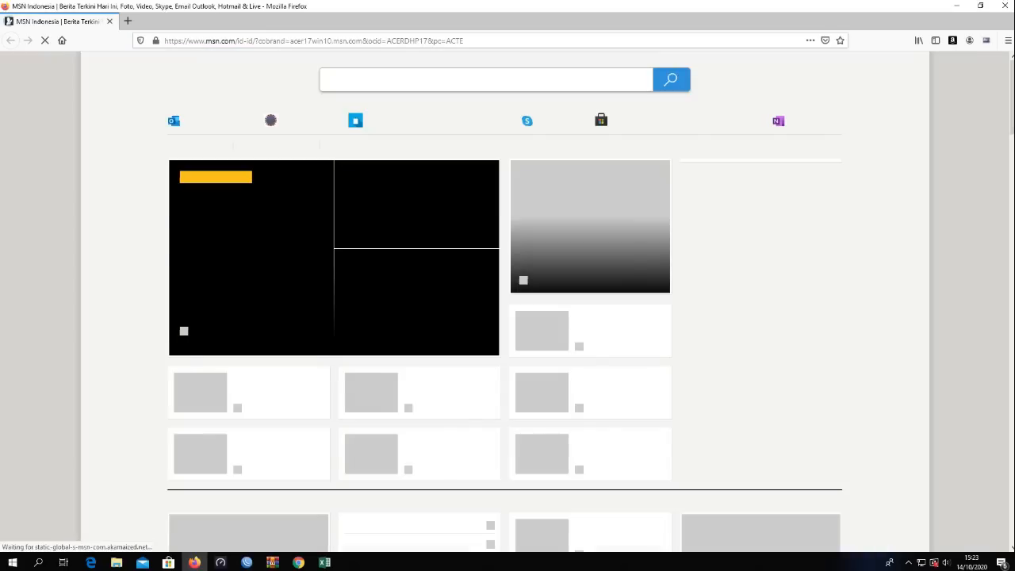
{"action": "key", "text": "ctrl+l"}
{"action": "type", "text": "go"}
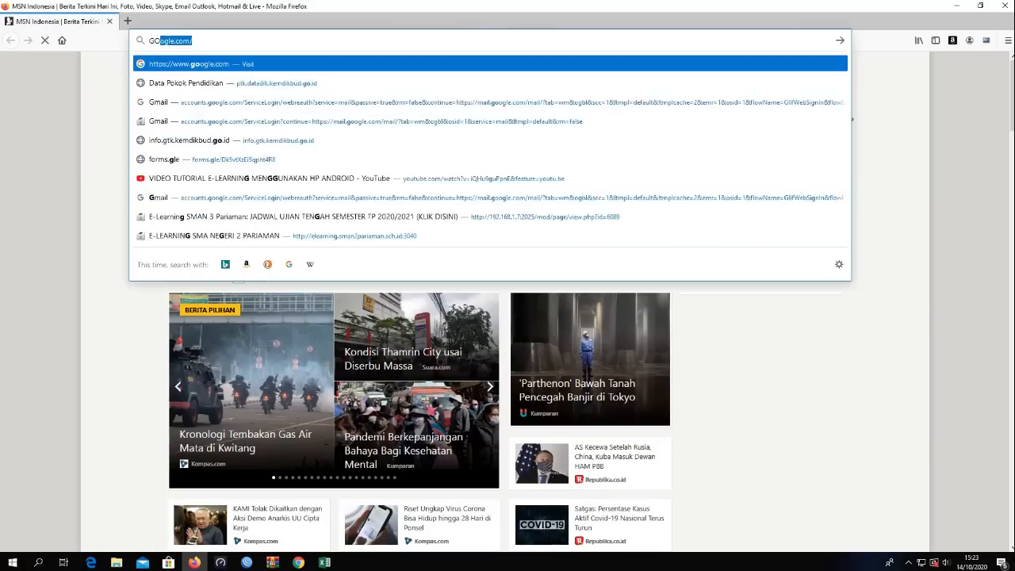
{"action": "key", "text": "BackSpace"}
{"action": "key", "text": "BackSpace"}
{"action": "type", "text": "google"}
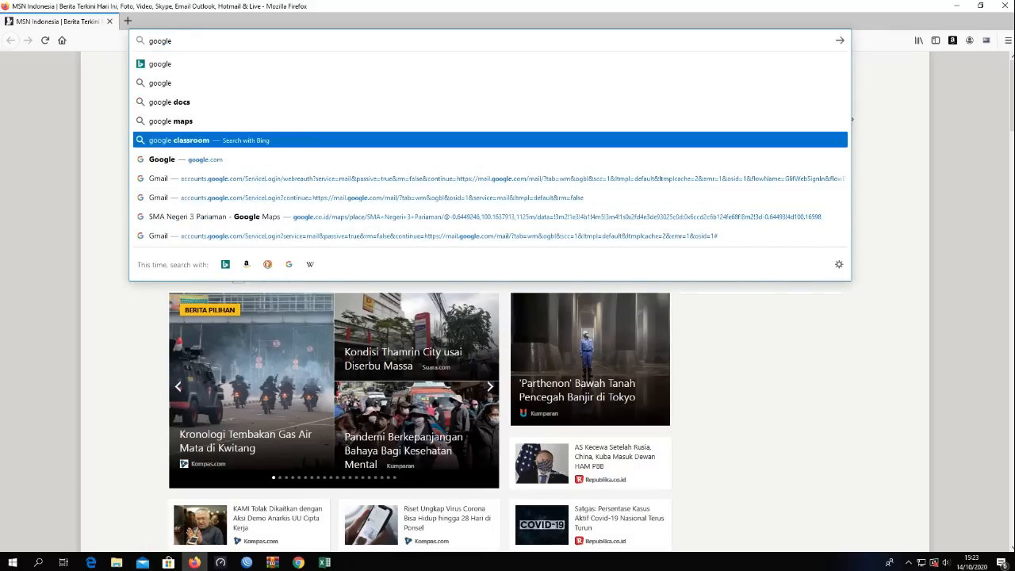
{"action": "left_click", "coordinate": [180, 140]}
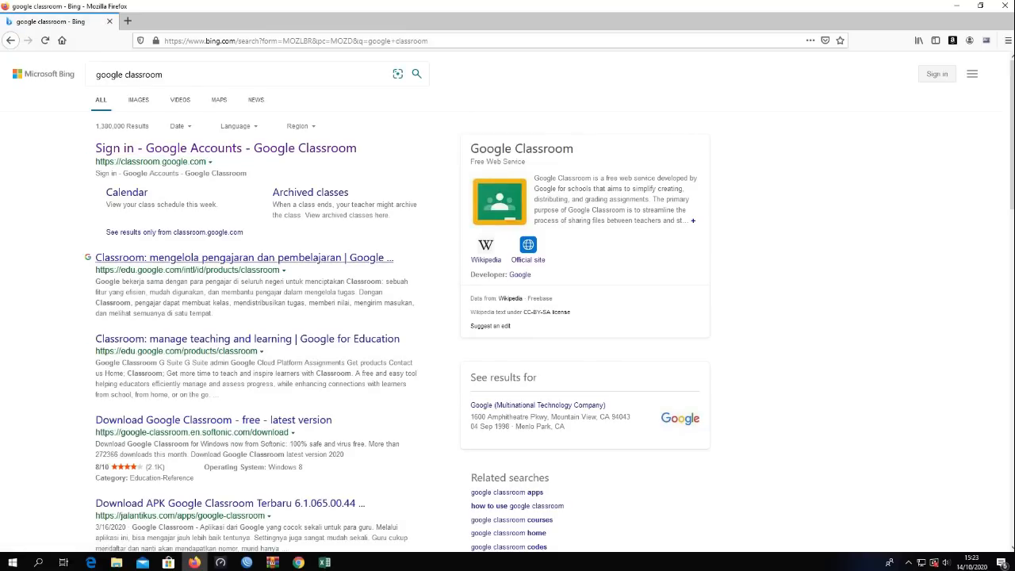
{"action": "left_click", "coordinate": [225, 148]}
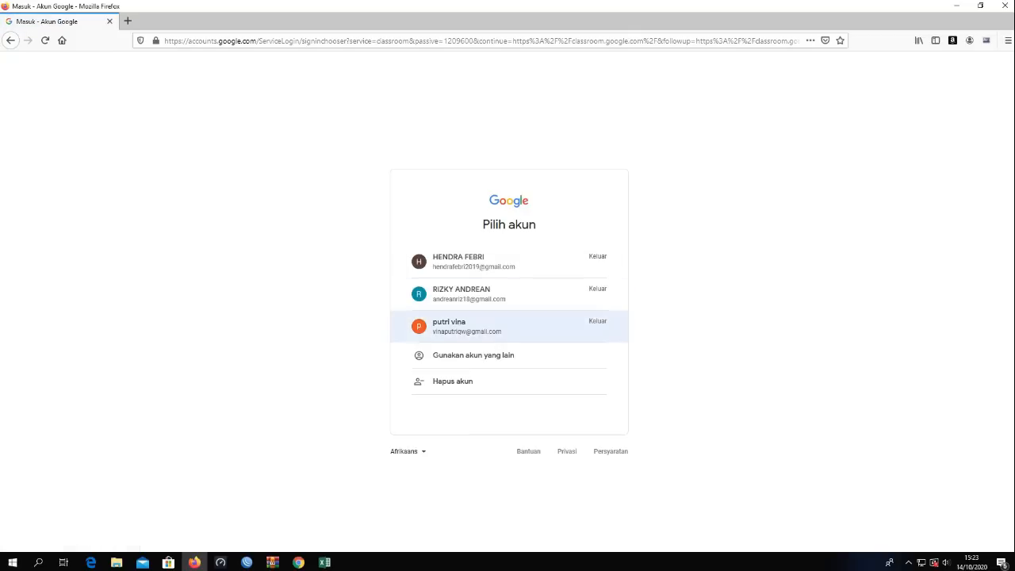
Choose the student's Google account, enter the account password and sign in to Classroom
{"action": "left_click", "coordinate": [476, 326]}
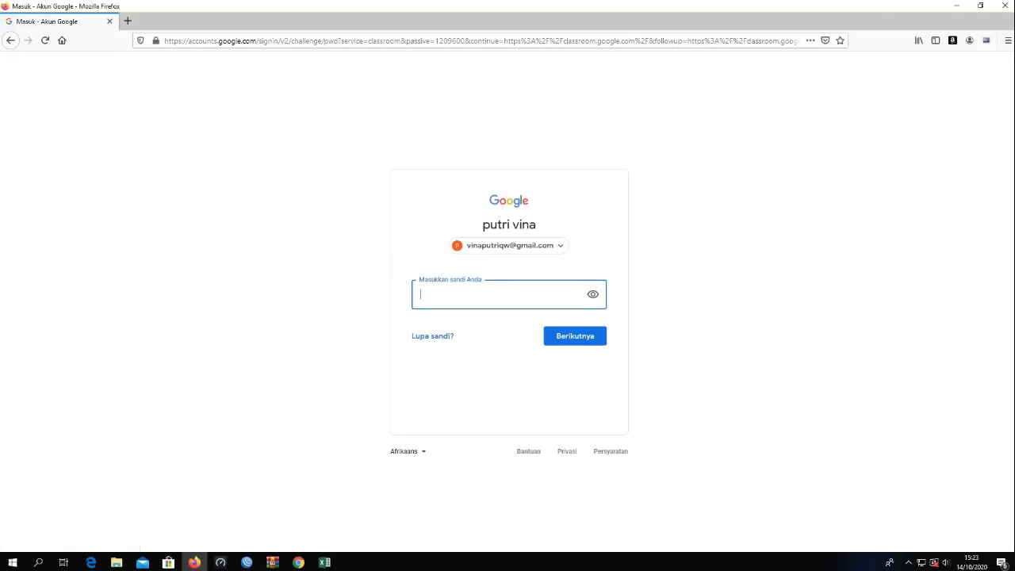
{"action": "type", "text": "•••••"}
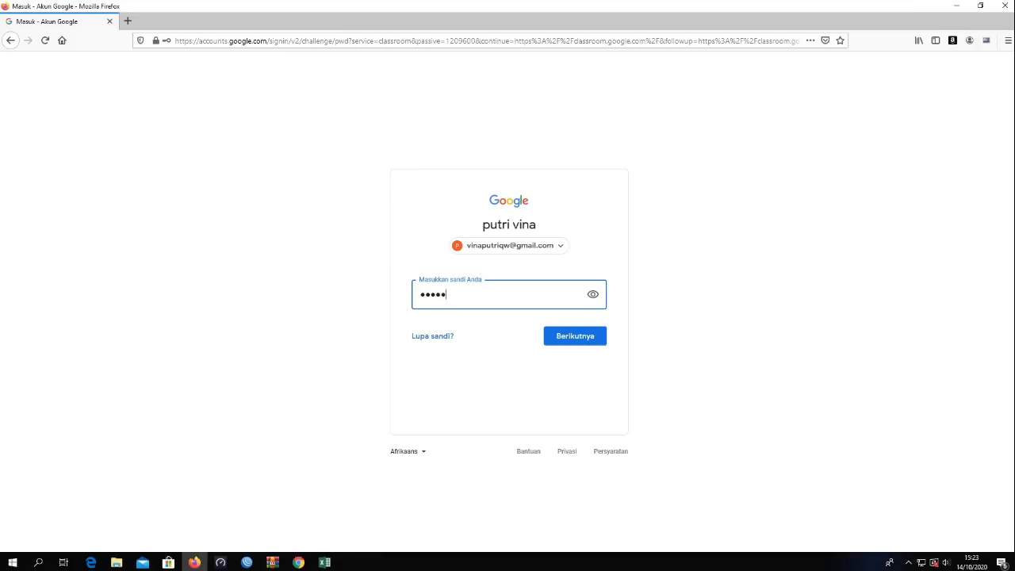
{"action": "type", "text": "••••"}
{"action": "key", "text": "Return"}
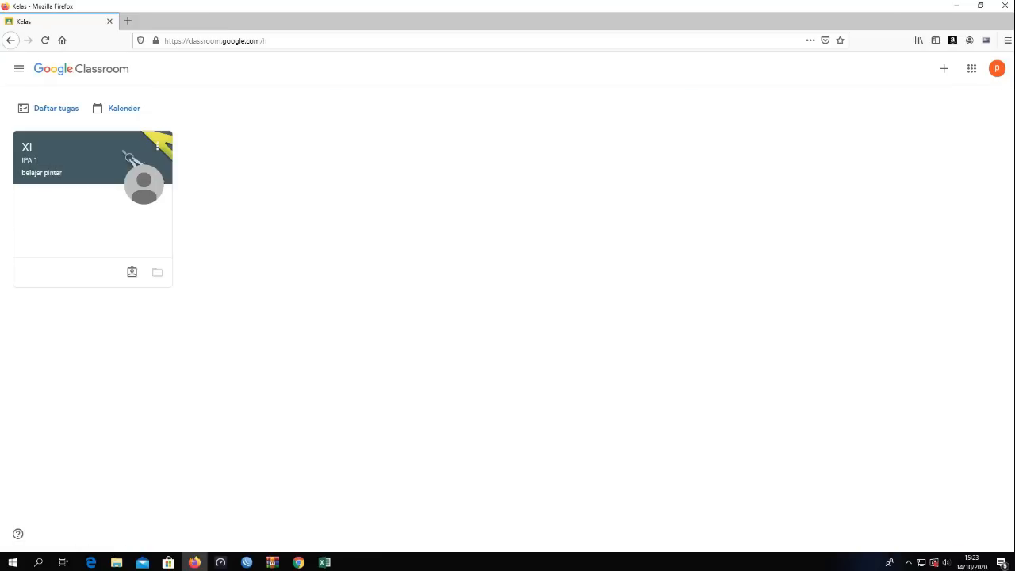
Join the XI IPA 2 class with the student account, using the class code copied from the teacher's Chrome window
{"action": "left_click", "coordinate": [944, 69]}
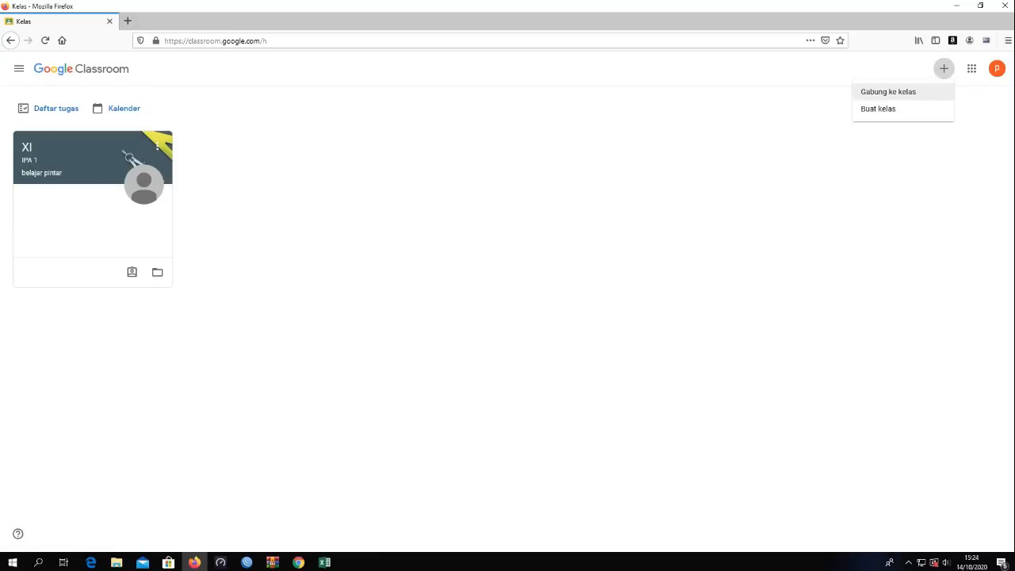
{"action": "left_click", "coordinate": [889, 91]}
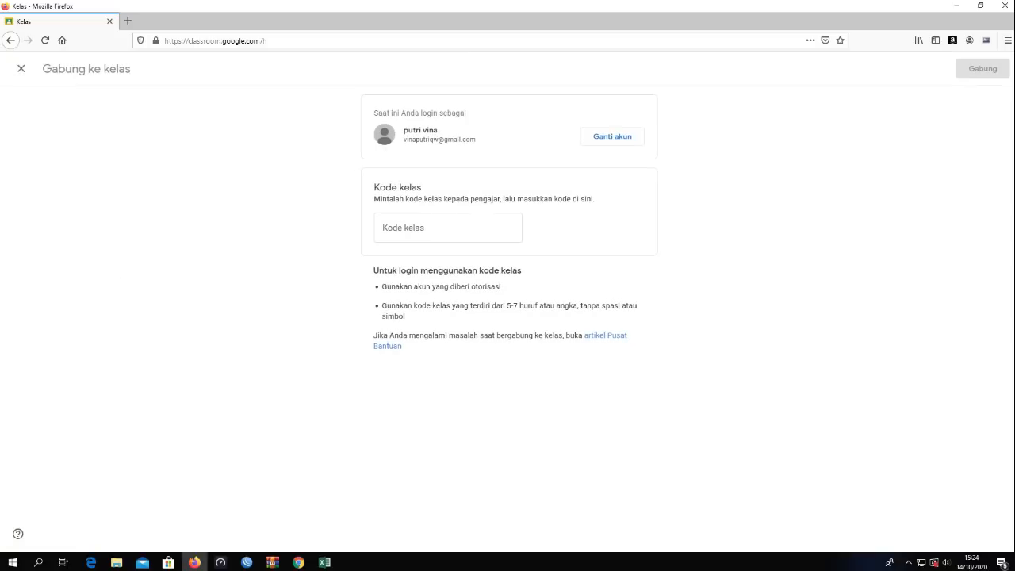
{"action": "mouse_move", "coordinate": [298, 563]}
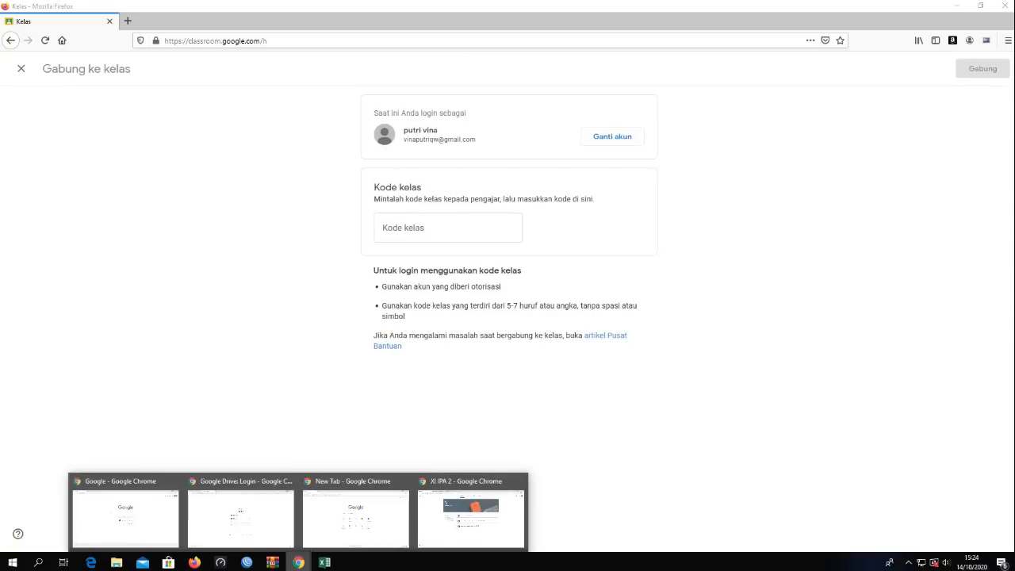
{"action": "left_click", "coordinate": [471, 516]}
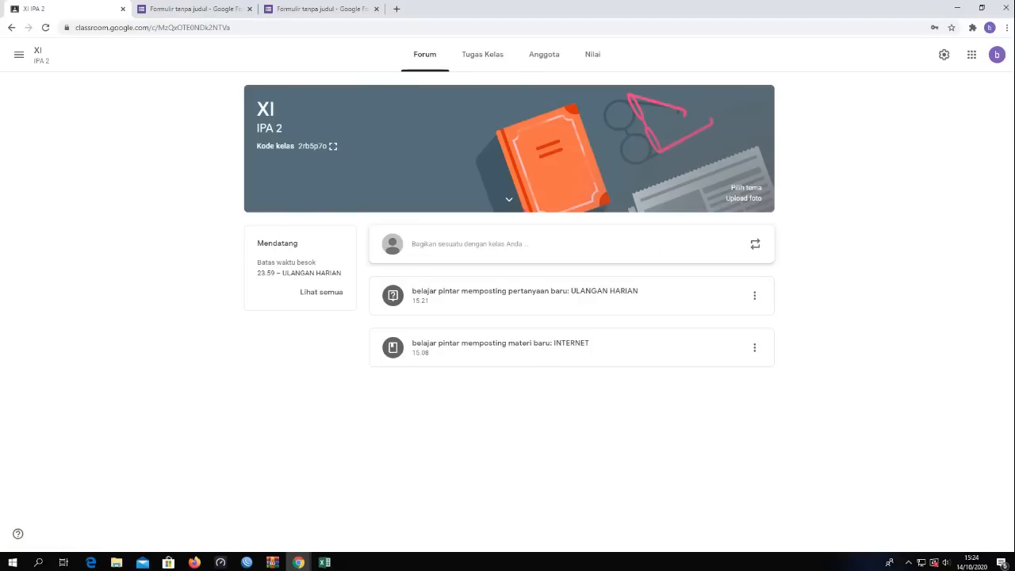
{"action": "left_click", "coordinate": [333, 146]}
{"action": "left_click_drag", "start_coordinate": [637, 294], "coordinate": [384, 293]}
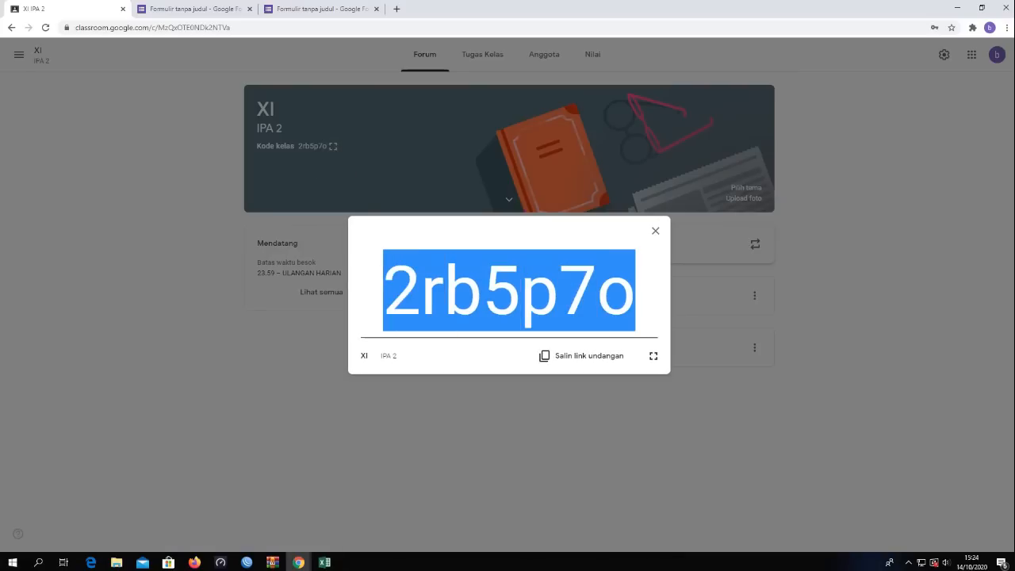
{"action": "left_click", "coordinate": [195, 563]}
{"action": "left_click", "coordinate": [448, 228]}
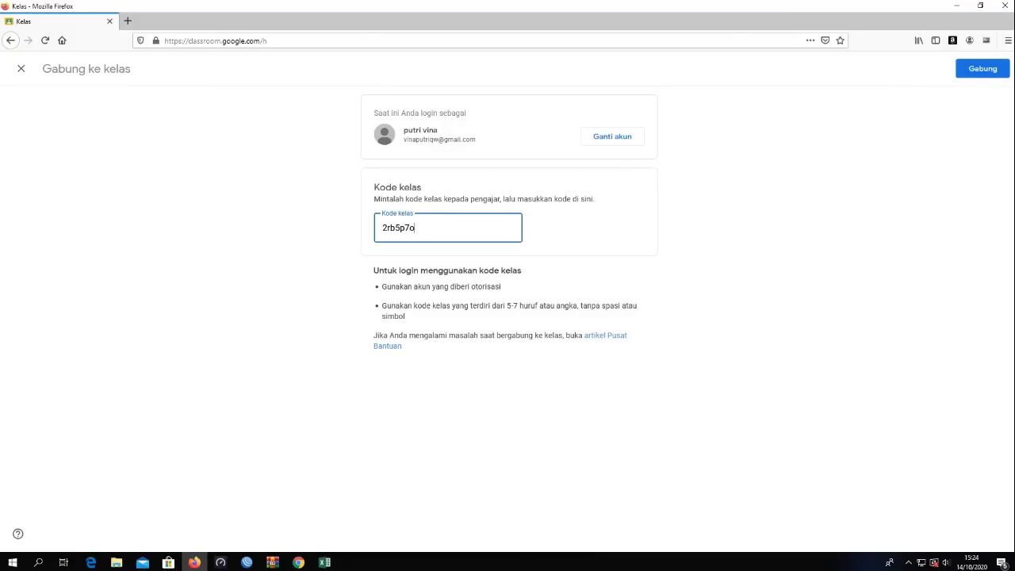
{"action": "key", "text": "Return"}
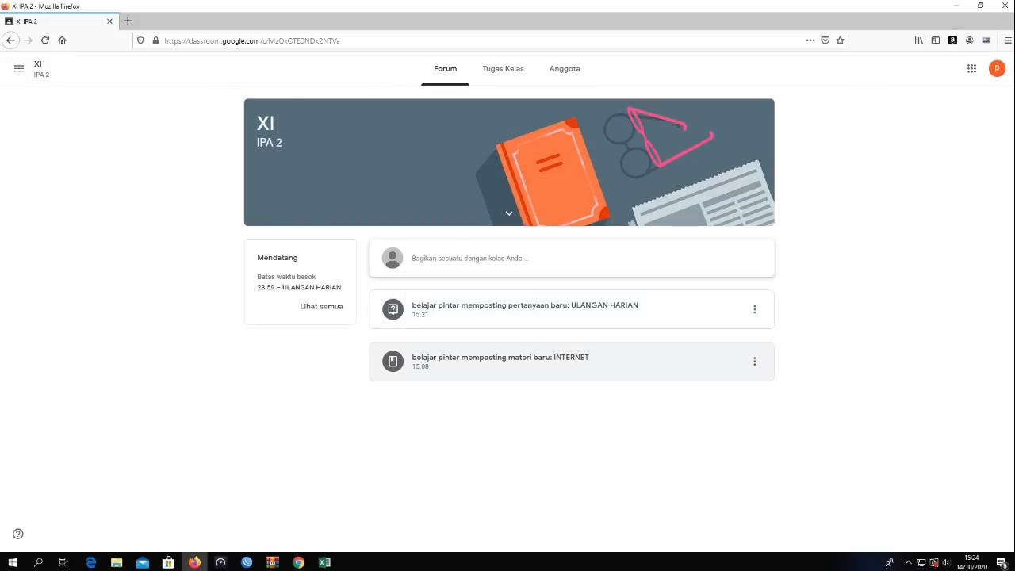
Open the INTERNET material from the class stream and view its attached Google document
{"action": "left_click", "coordinate": [499, 361]}
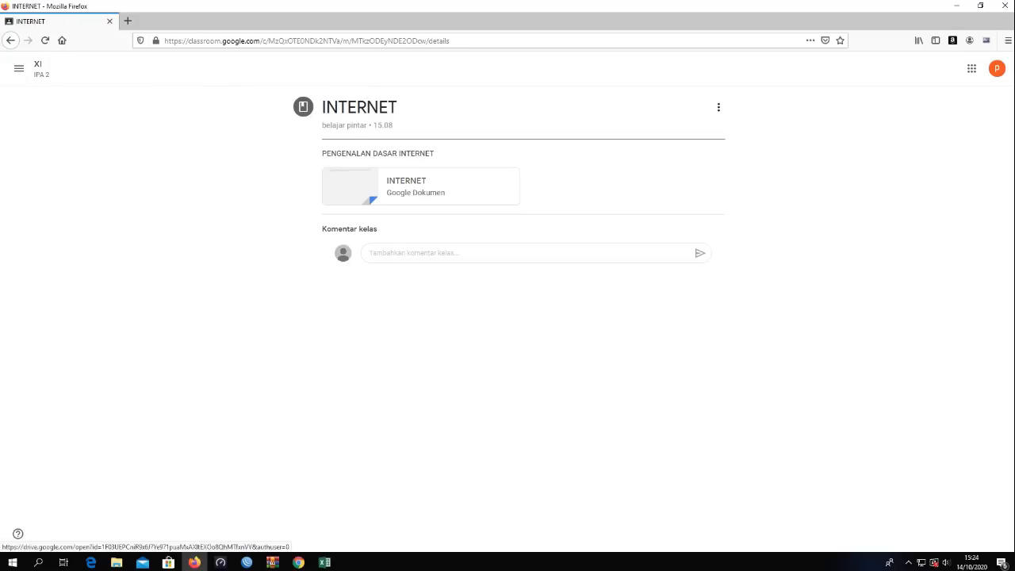
{"action": "left_click", "coordinate": [421, 186]}
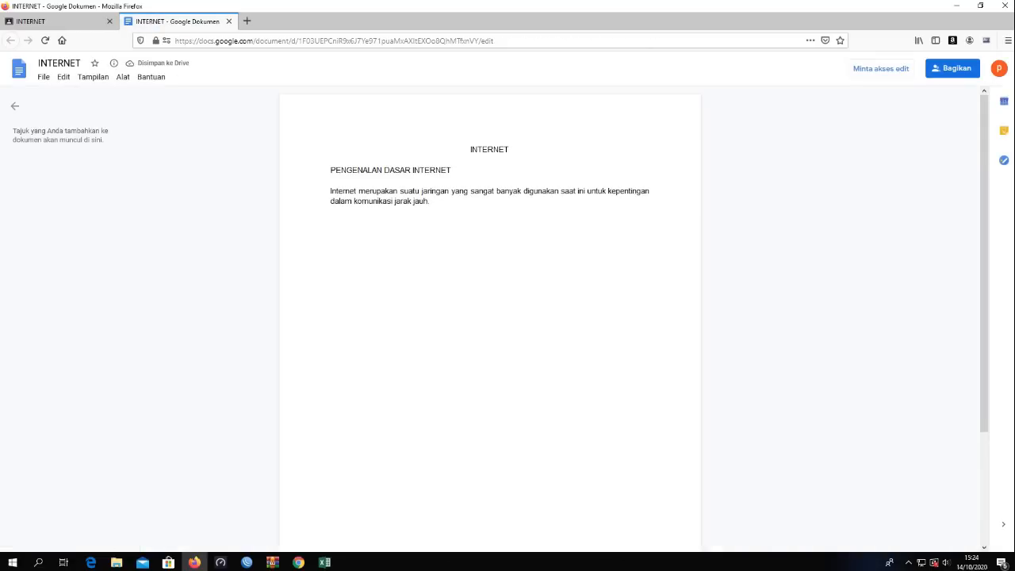
Download the INTERNET document in Microsoft Word (.docx) format and close the document
{"action": "left_click", "coordinate": [43, 77]}
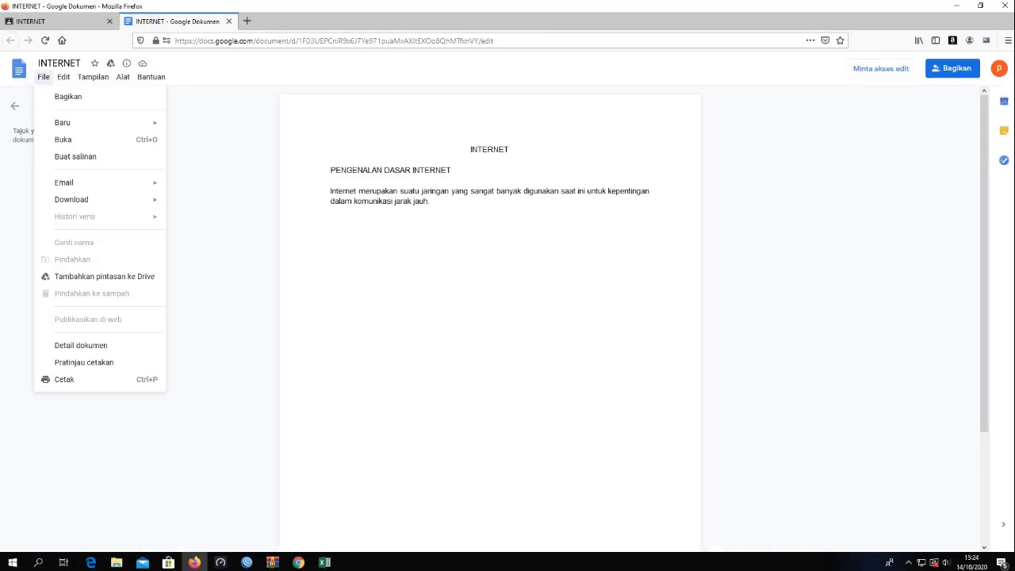
{"action": "mouse_move", "coordinate": [79, 200]}
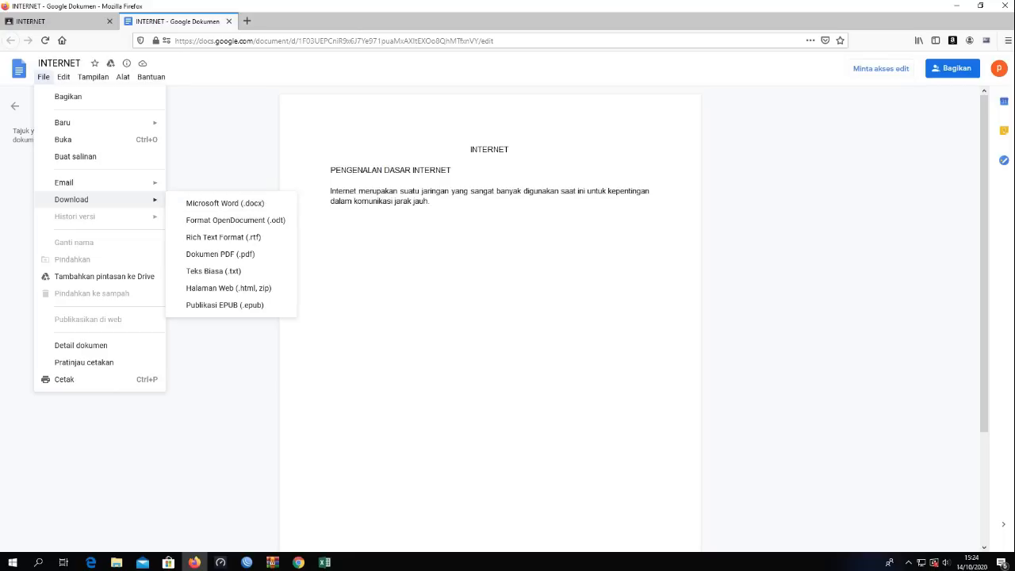
{"action": "left_click", "coordinate": [225, 204]}
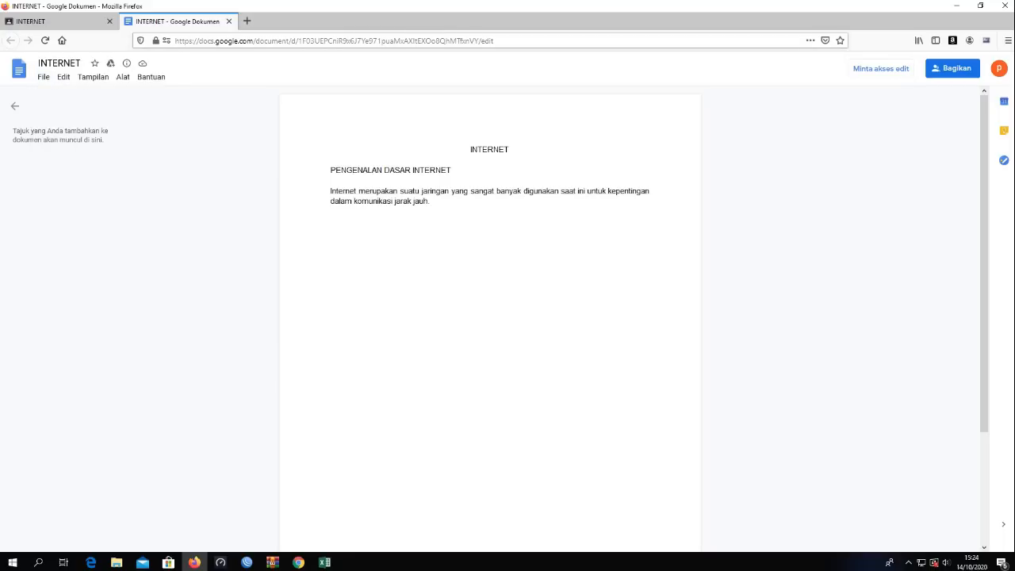
{"action": "left_click", "coordinate": [229, 22]}
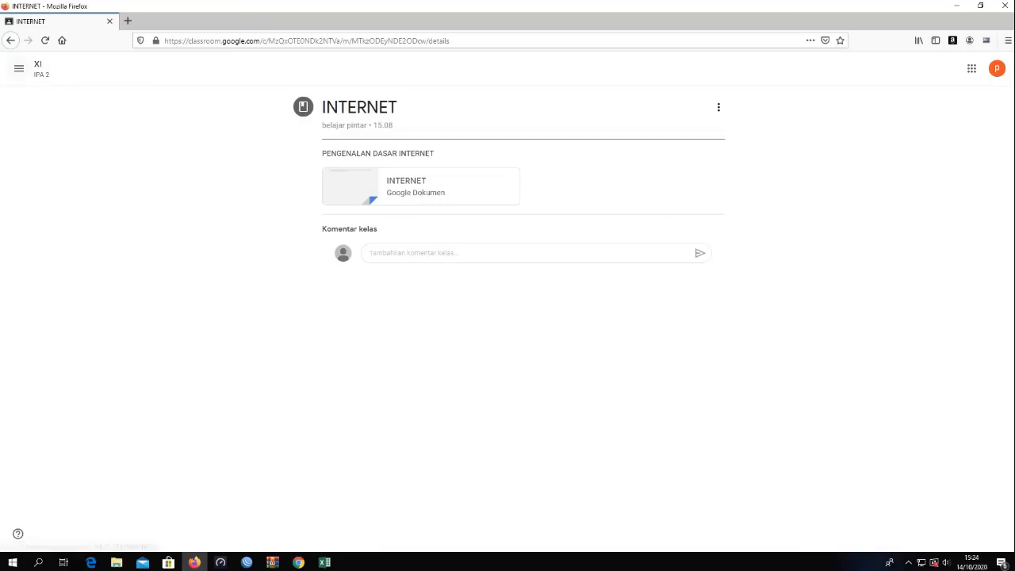
Return to the XI IPA 2 class stream and open the ULANGAN HARIAN B TIK KE 1 form attached to the ULANGAN HARIAN question
{"action": "left_click", "coordinate": [18, 68]}
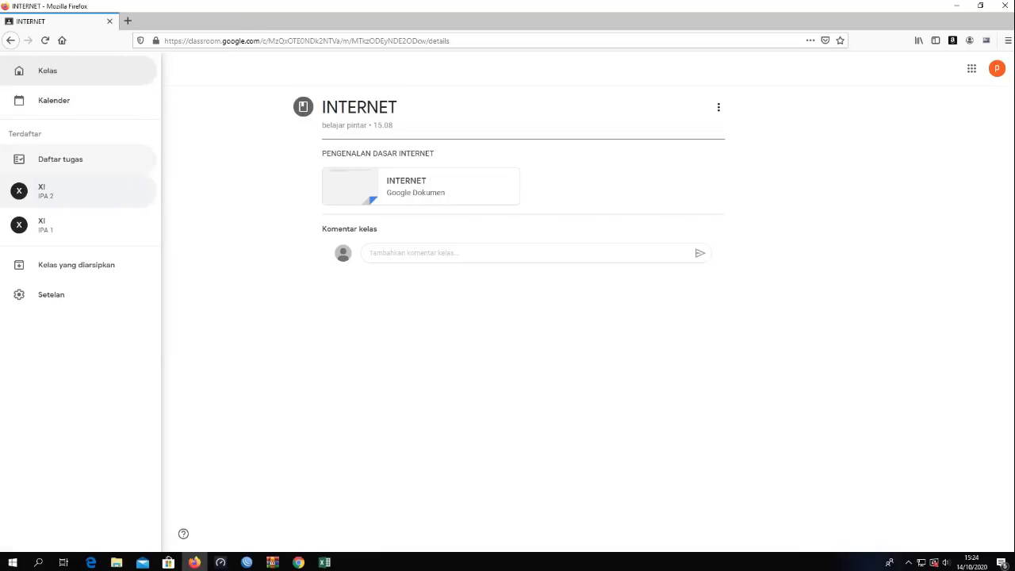
{"action": "left_click", "coordinate": [79, 190]}
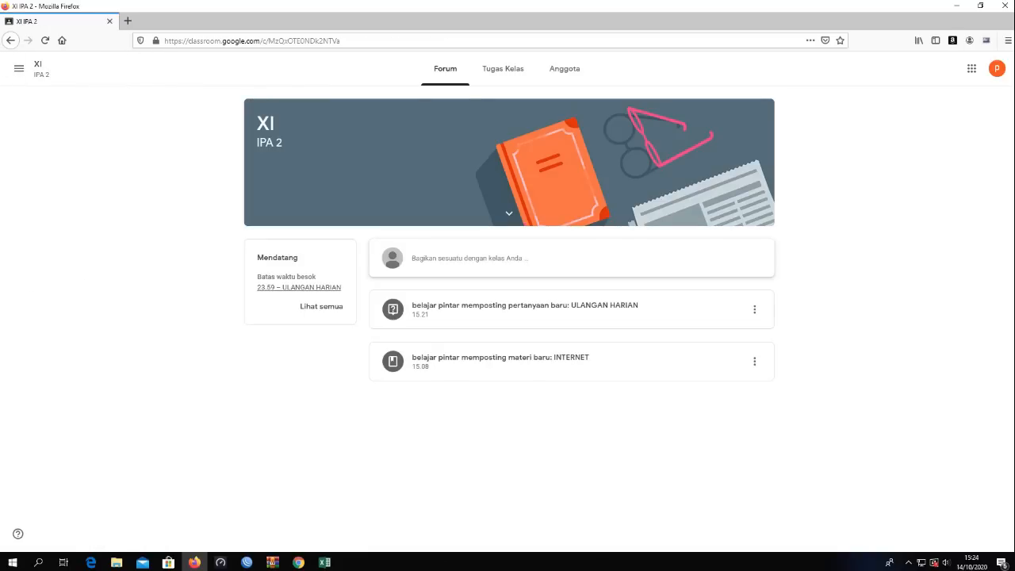
{"action": "left_click", "coordinate": [524, 309]}
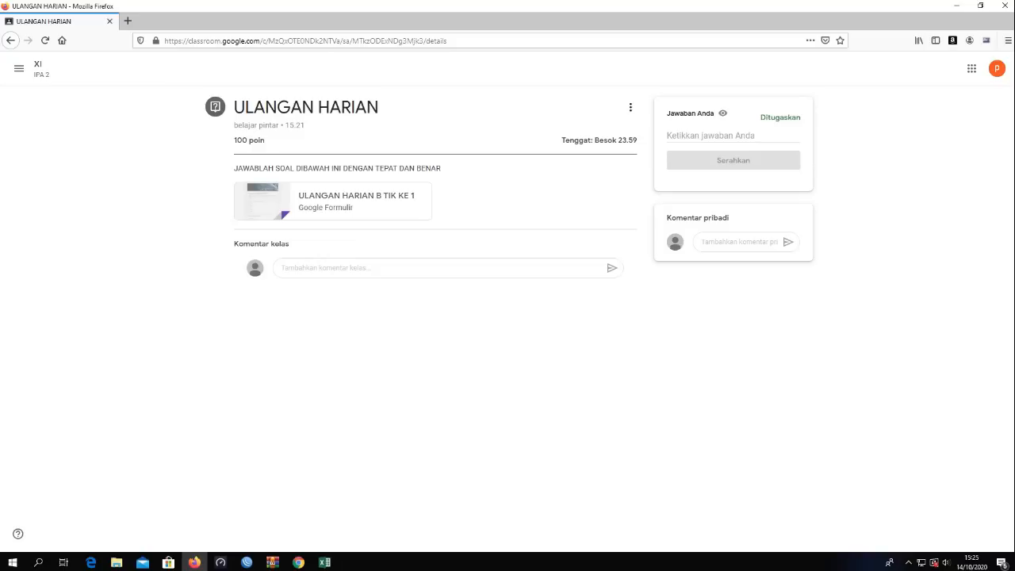
{"action": "left_click", "coordinate": [333, 201]}
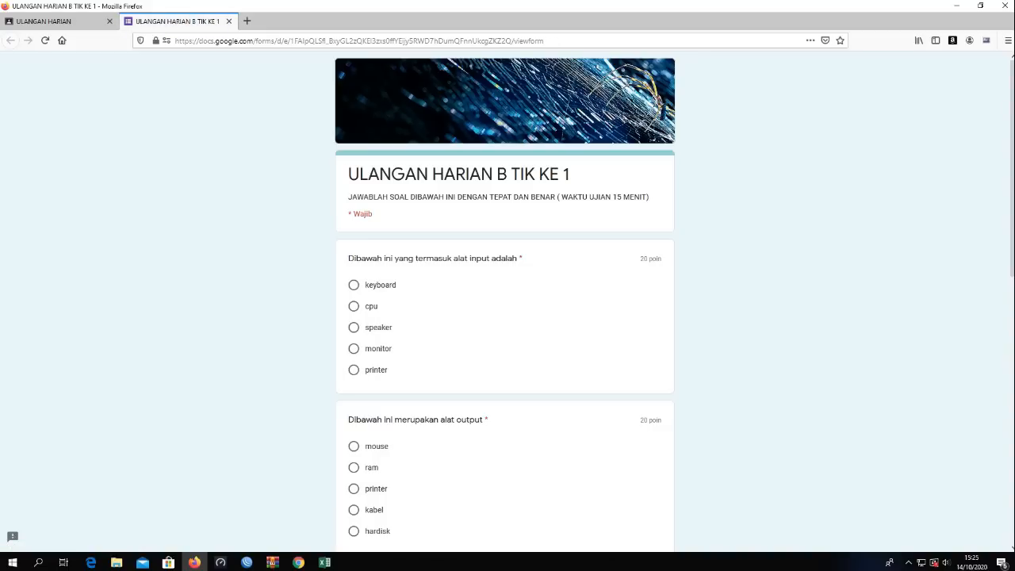
Answer the five quiz questions with keyboard, printer, Microsoft Excel, Adobe Photoshope and Alt + F4, and submit the form
{"action": "left_click", "coordinate": [354, 285]}
{"action": "scroll", "coordinate": [354, 285], "scroll_direction": "down", "scroll_amount": 2}
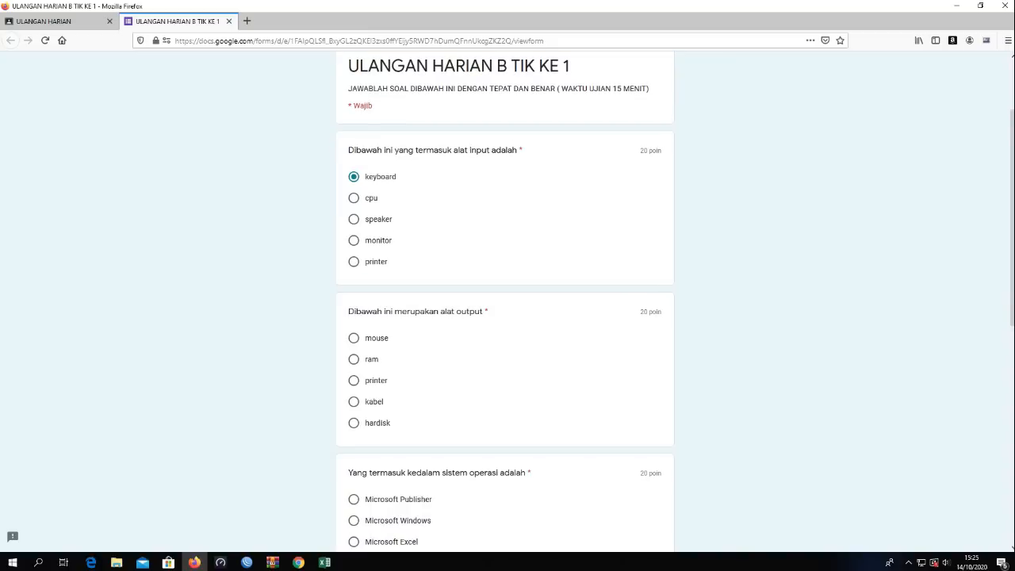
{"action": "scroll", "coordinate": [505, 301], "scroll_direction": "down", "scroll_amount": 4}
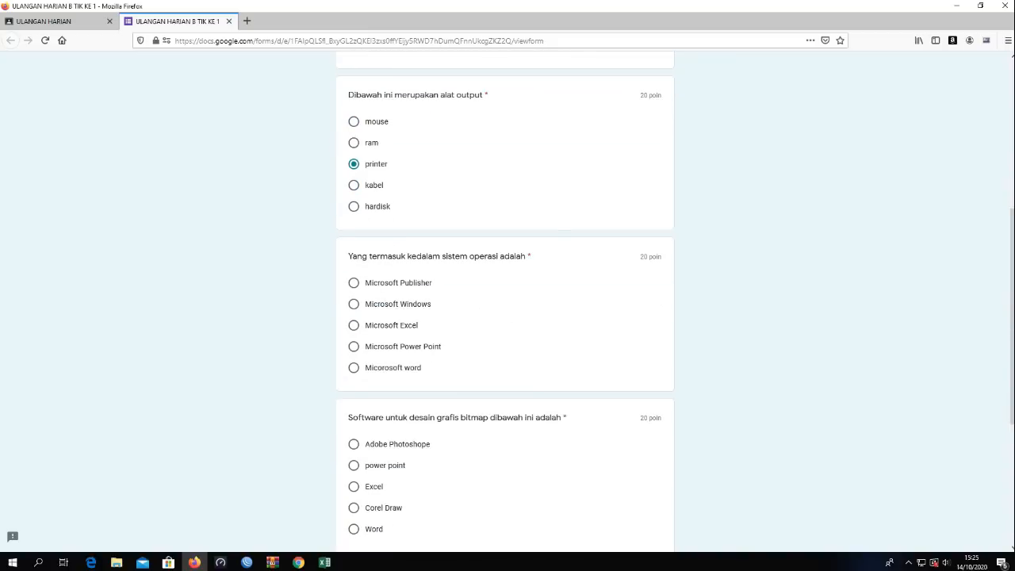
{"action": "left_click", "coordinate": [354, 325]}
{"action": "scroll", "coordinate": [354, 325], "scroll_direction": "down", "scroll_amount": 2}
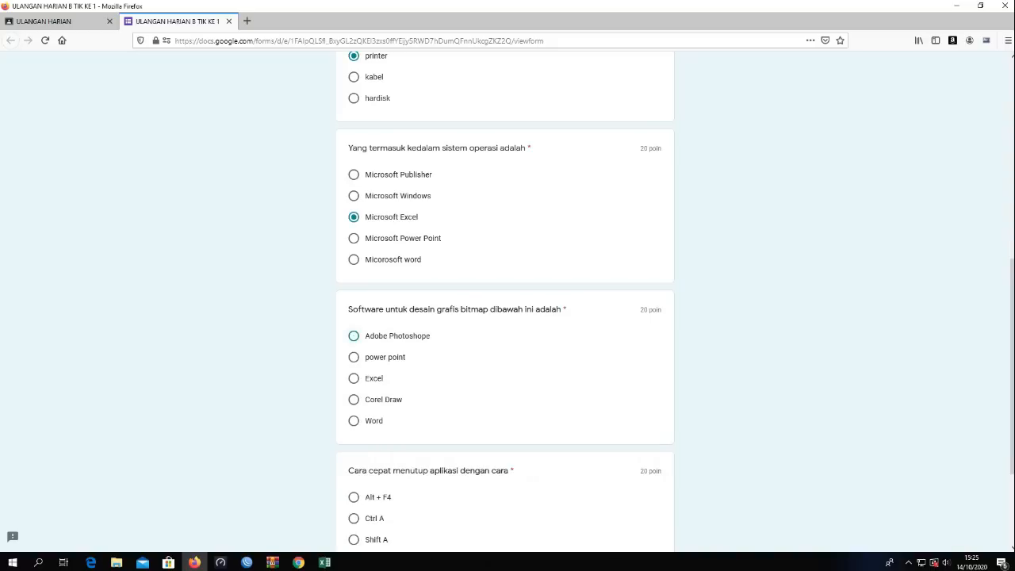
{"action": "left_click", "coordinate": [354, 336]}
{"action": "scroll", "coordinate": [353, 336], "scroll_direction": "down", "scroll_amount": 3}
{"action": "left_click", "coordinate": [354, 347]}
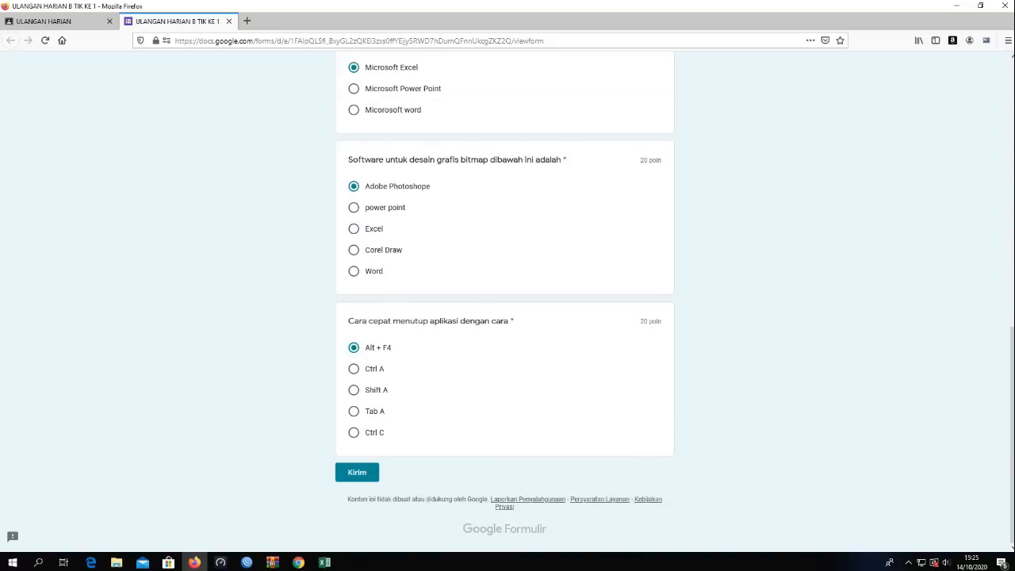
{"action": "left_click", "coordinate": [357, 472]}
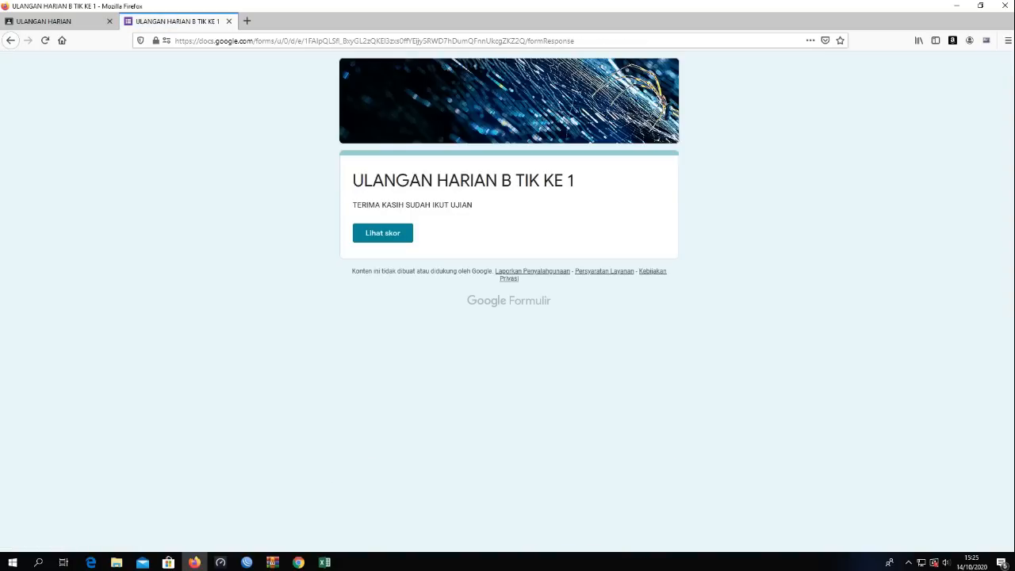
Open the score of the submitted quiz and review the points and correct answers for each question
{"action": "left_click", "coordinate": [383, 233]}
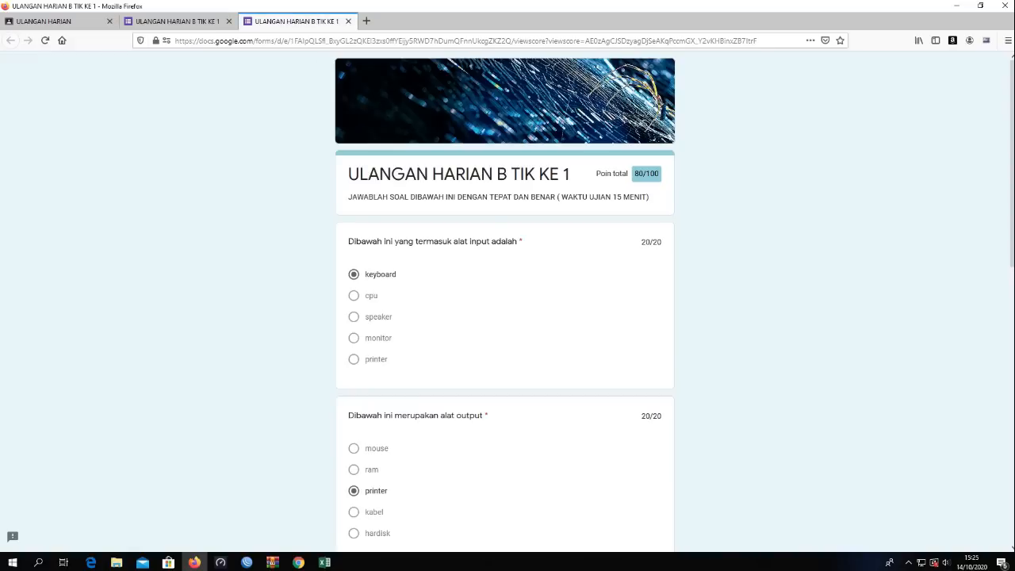
{"action": "scroll", "coordinate": [505, 317], "scroll_direction": "down", "scroll_amount": 12}
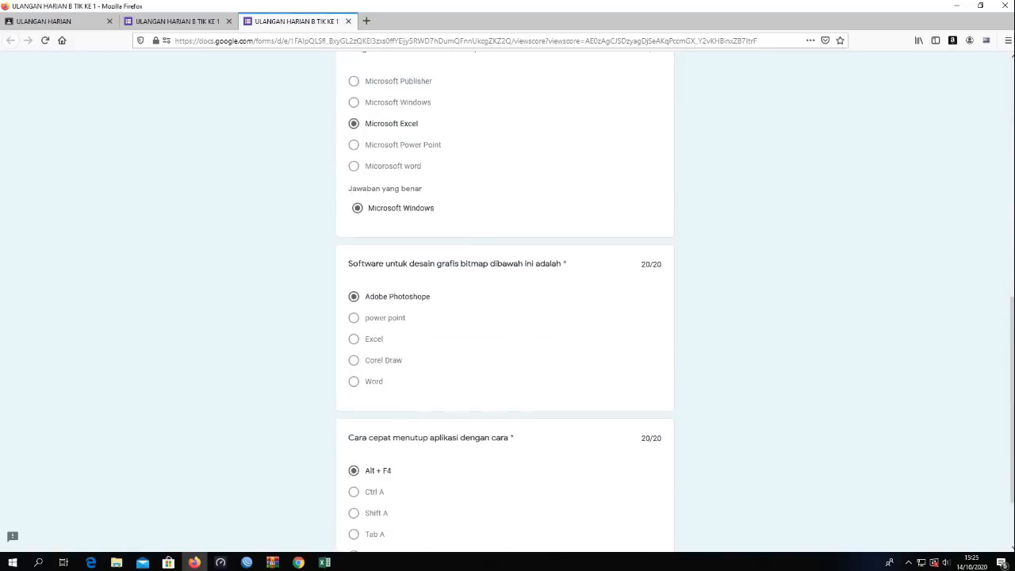
{"action": "scroll", "coordinate": [504, 318], "scroll_direction": "up", "scroll_amount": 12}
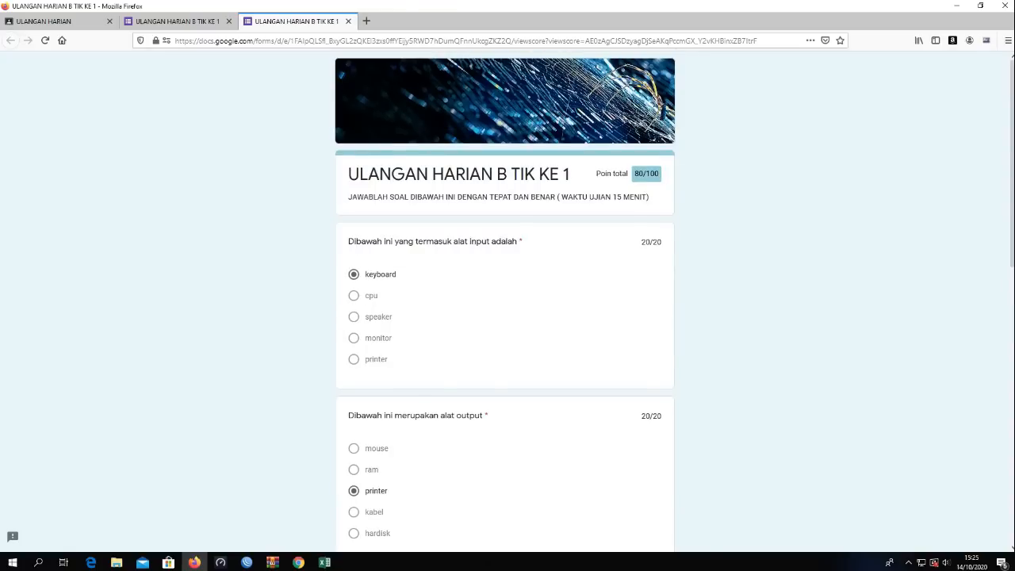
{"action": "scroll", "coordinate": [505, 318], "scroll_direction": "down", "scroll_amount": 12}
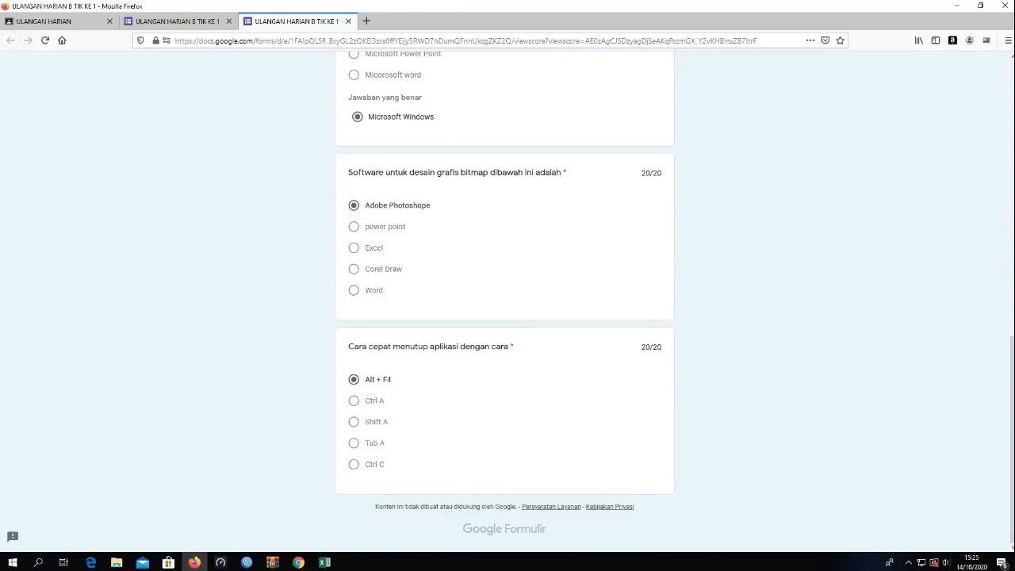
{"action": "scroll", "coordinate": [505, 317], "scroll_direction": "up", "scroll_amount": 12}
{"action": "scroll", "coordinate": [505, 317], "scroll_direction": "down", "scroll_amount": 3}
{"action": "scroll", "coordinate": [505, 317], "scroll_direction": "up", "scroll_amount": 3}
{"action": "scroll", "coordinate": [504, 317], "scroll_direction": "up", "scroll_amount": 2}
{"action": "scroll", "coordinate": [505, 317], "scroll_direction": "down", "scroll_amount": 10}
{"action": "scroll", "coordinate": [505, 317], "scroll_direction": "up", "scroll_amount": 10}
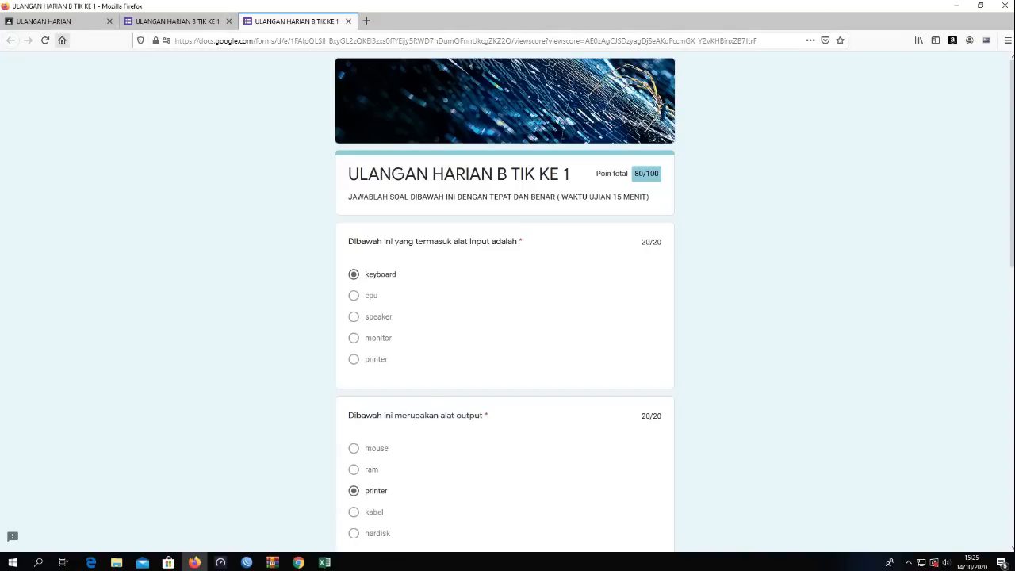
Go back to the student's Classroom page and return to the XI IPA 2 class stream
{"action": "left_click", "coordinate": [44, 21]}
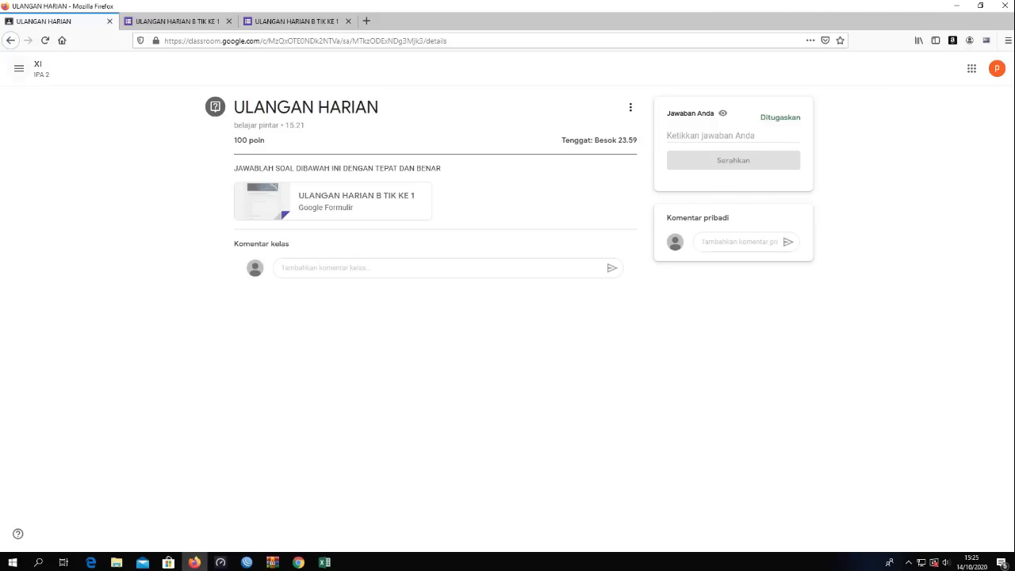
{"action": "left_click", "coordinate": [19, 68]}
{"action": "left_click", "coordinate": [45, 191]}
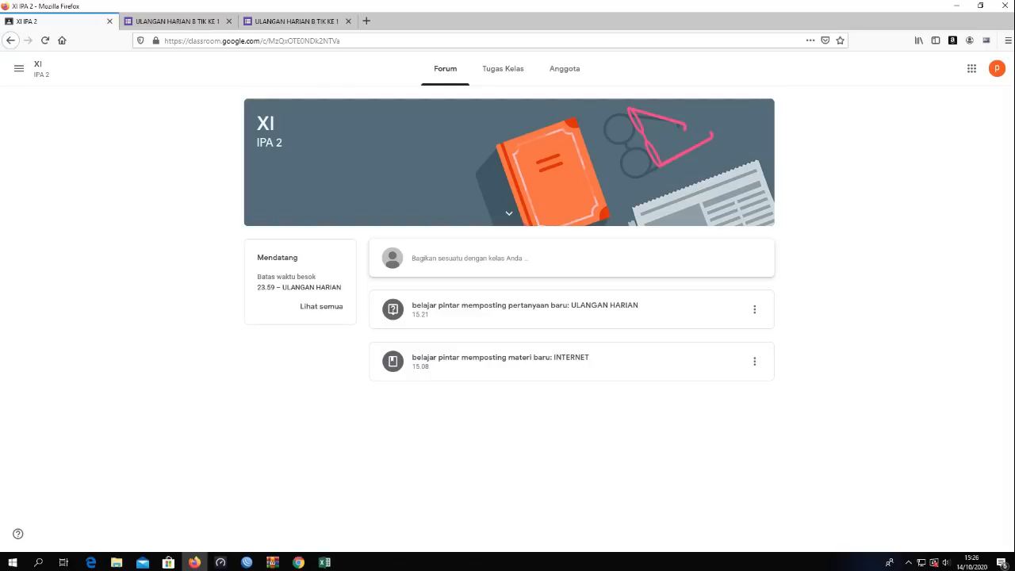
Switch to the teacher's XI IPA 2 window in Chrome, close the enlarged class code and view the ULANGAN HARIAN question among the classwork
{"action": "mouse_move", "coordinate": [298, 563]}
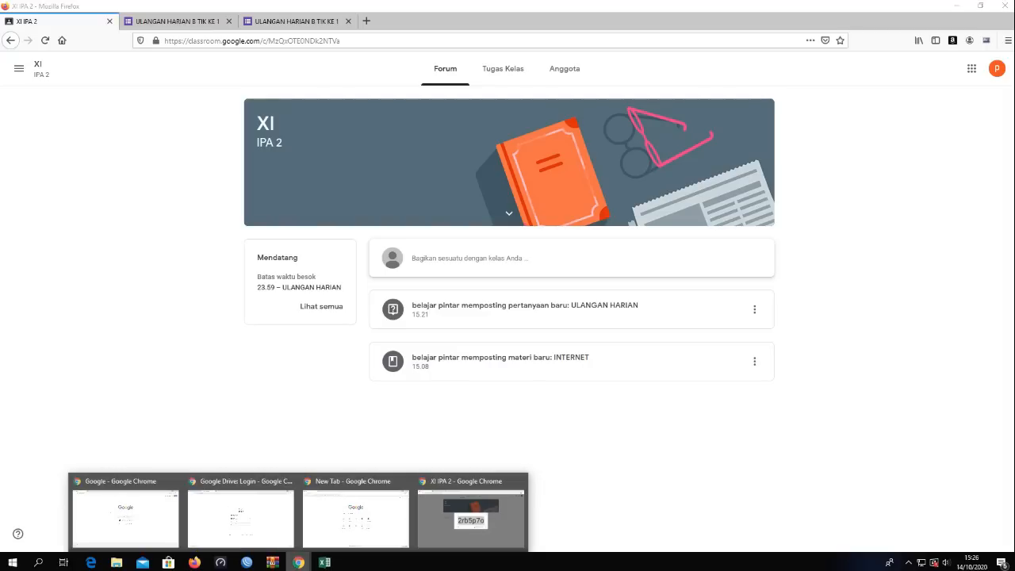
{"action": "left_click", "coordinate": [469, 511]}
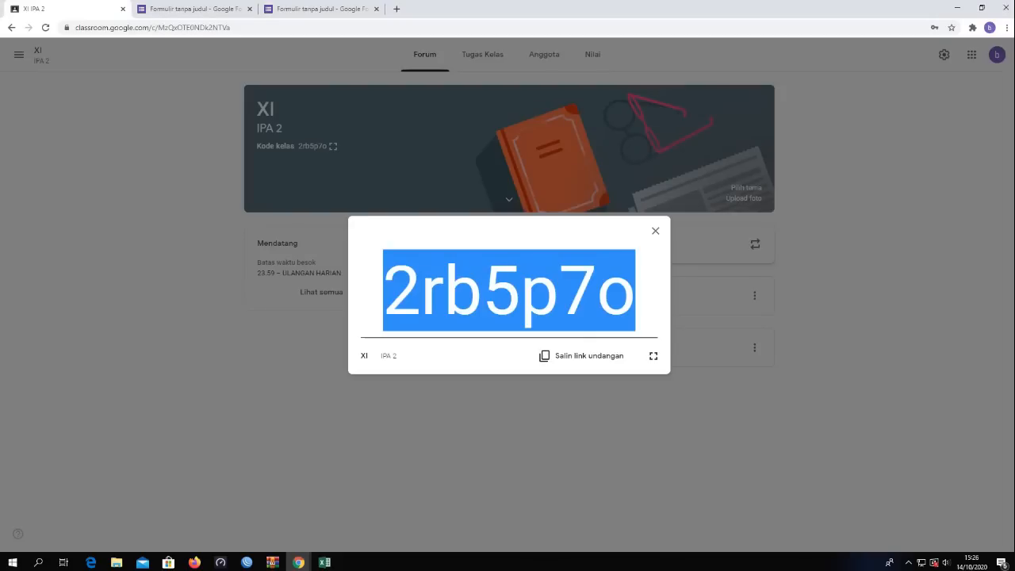
{"action": "left_click", "coordinate": [656, 231]}
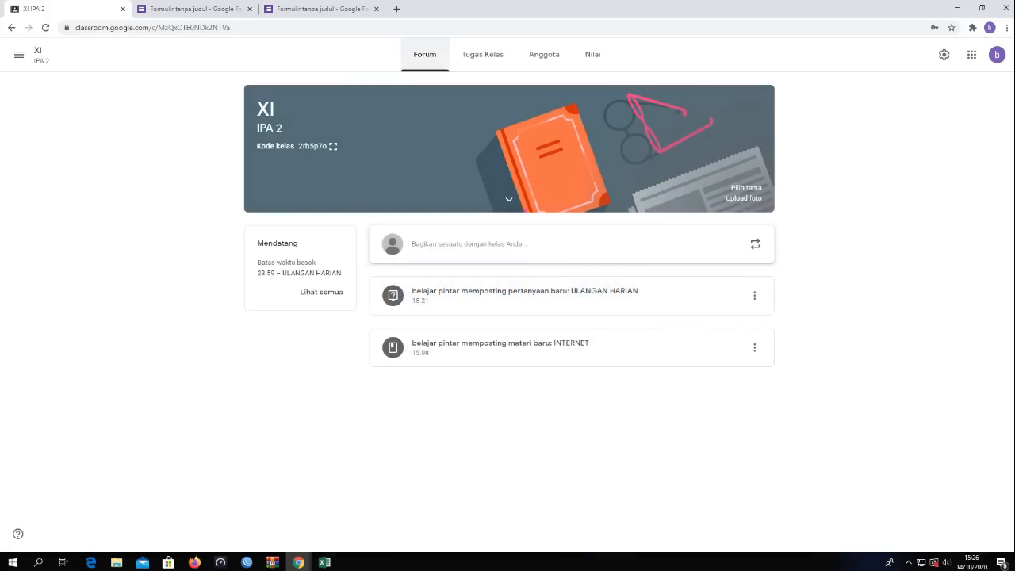
{"action": "left_click", "coordinate": [483, 54]}
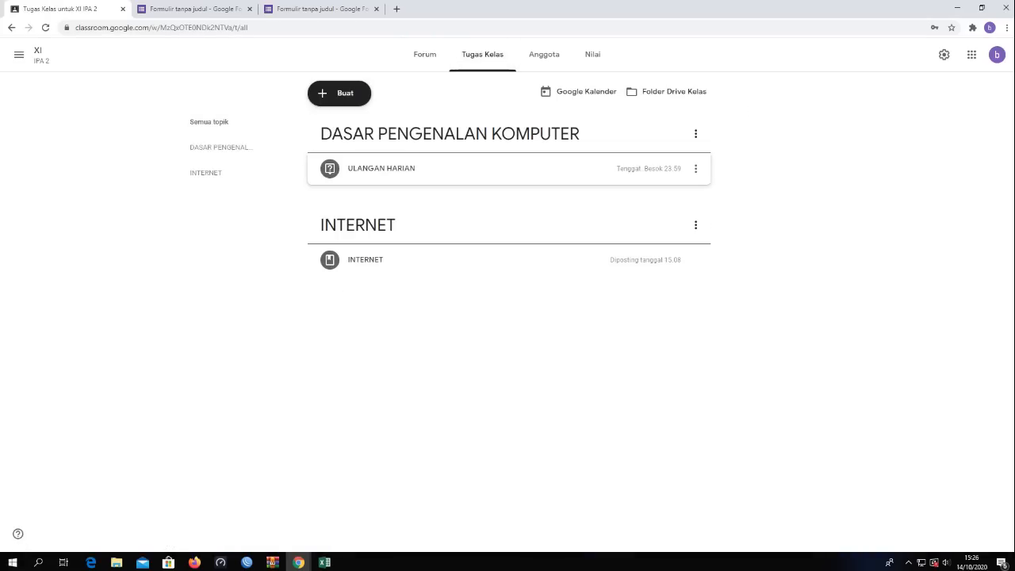
{"action": "key", "text": "ctrl+3"}
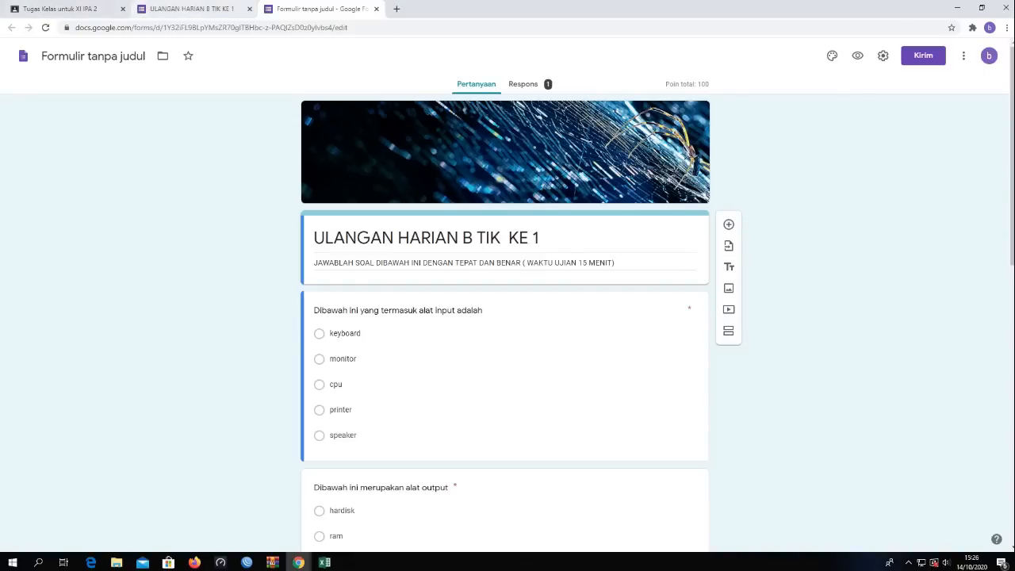
{"action": "key", "text": "ctrl+1"}
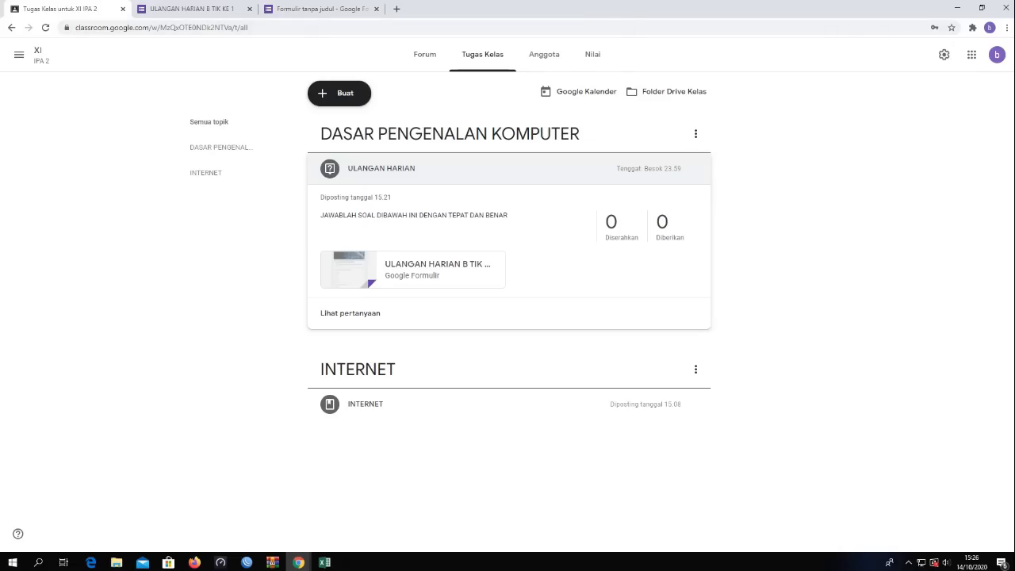
Revisit the XI IPA 2 stream and classwork, and view the form attached to the ULANGAN HARIAN question
{"action": "left_click", "coordinate": [18, 55]}
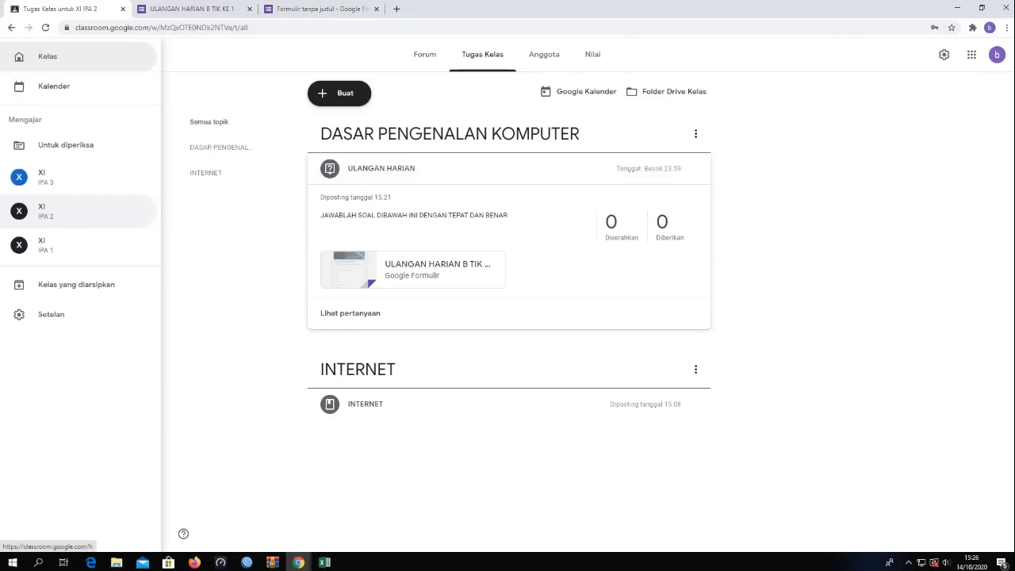
{"action": "left_click", "coordinate": [79, 211]}
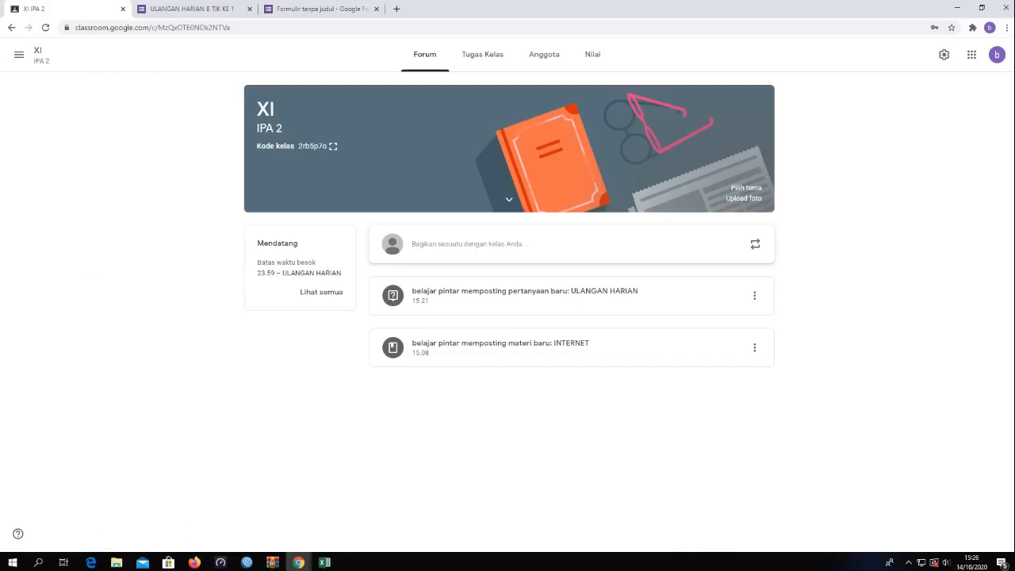
{"action": "left_click", "coordinate": [482, 54]}
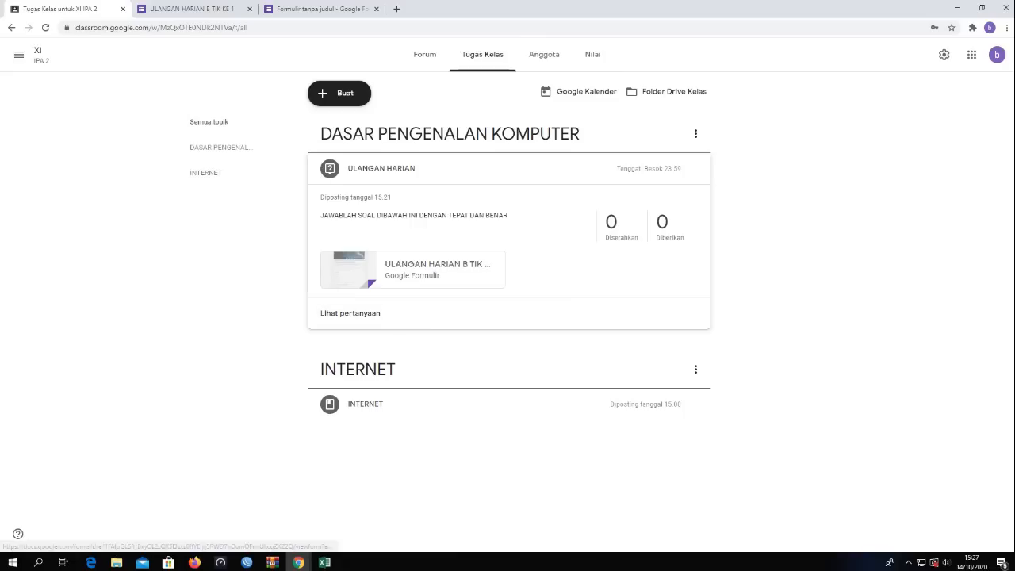
{"action": "left_click", "coordinate": [429, 270]}
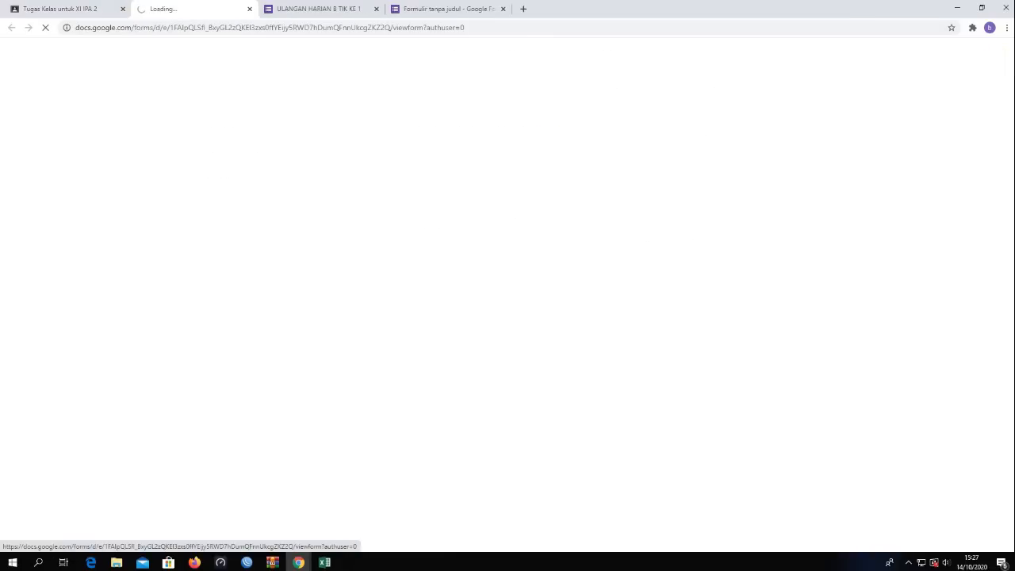
{"action": "scroll", "coordinate": [508, 317], "scroll_direction": "down", "scroll_amount": 2}
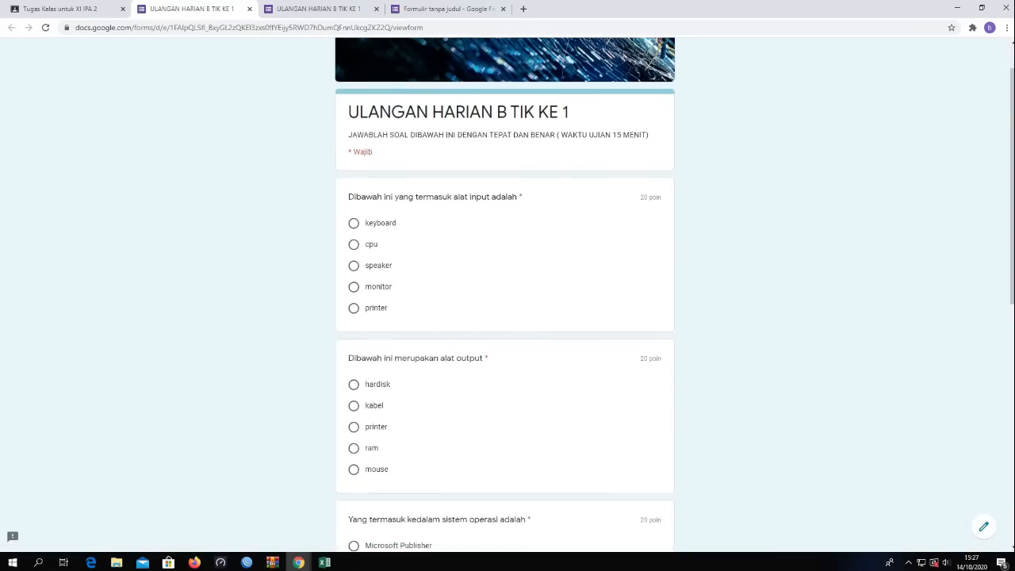
{"action": "scroll", "coordinate": [508, 318], "scroll_direction": "up", "scroll_amount": 2}
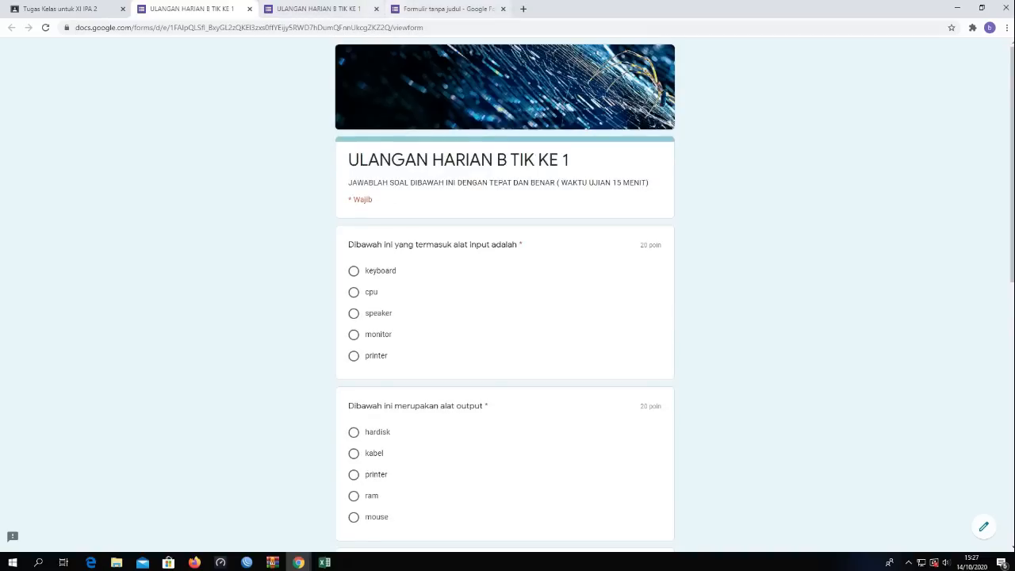
Close both fill-in views of the ULANGAN HARIAN B TIK KE 1 quiz and open the responses in its form editor
{"action": "left_click", "coordinate": [317, 8]}
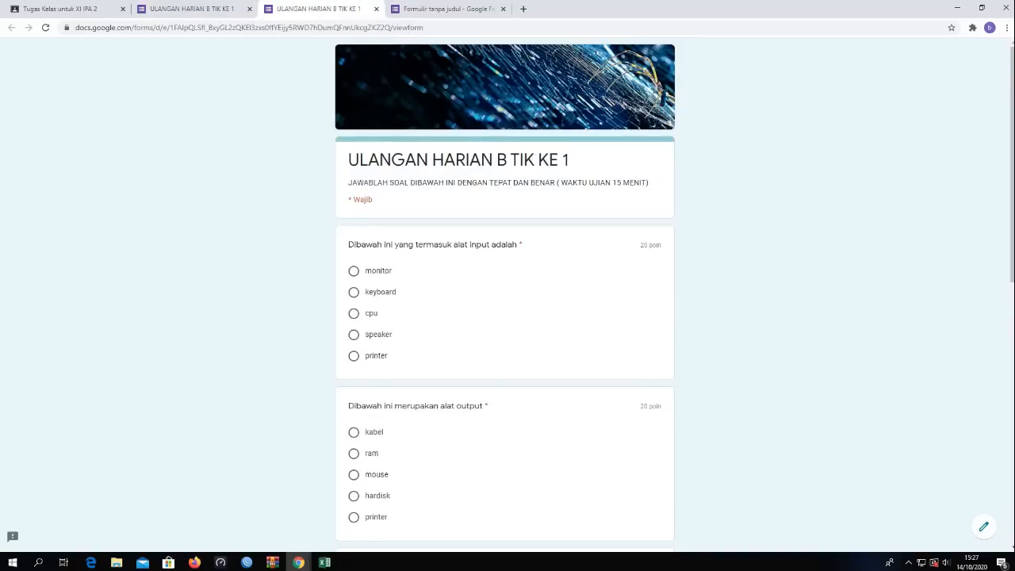
{"action": "left_click", "coordinate": [376, 9]}
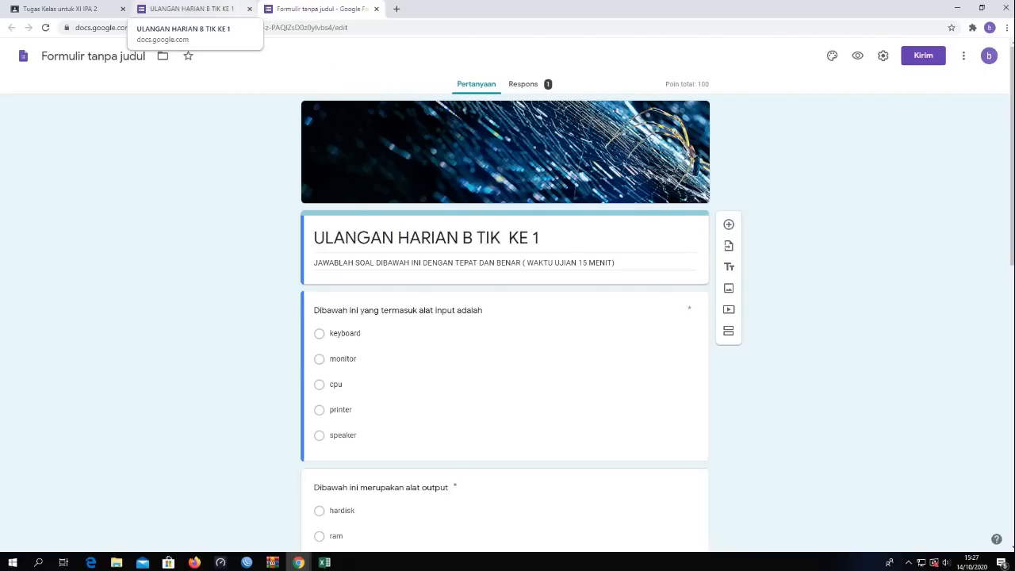
{"action": "left_click", "coordinate": [249, 9]}
{"action": "left_click", "coordinate": [524, 83]}
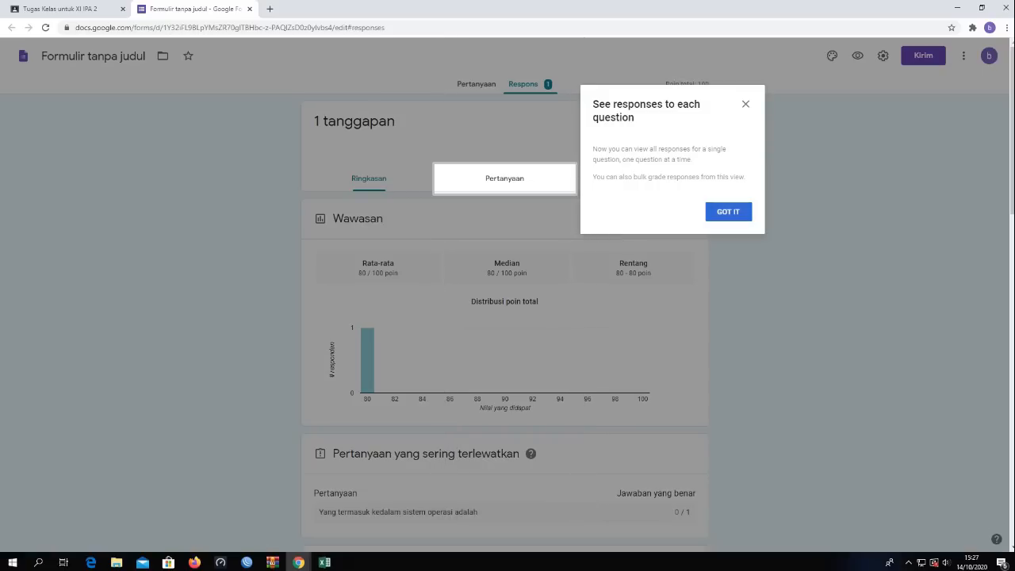
Dismiss the notice on per-question responses and create a new spreadsheet named Formulir tanpa judul (Respons) for the form's responses
{"action": "left_click", "coordinate": [728, 212]}
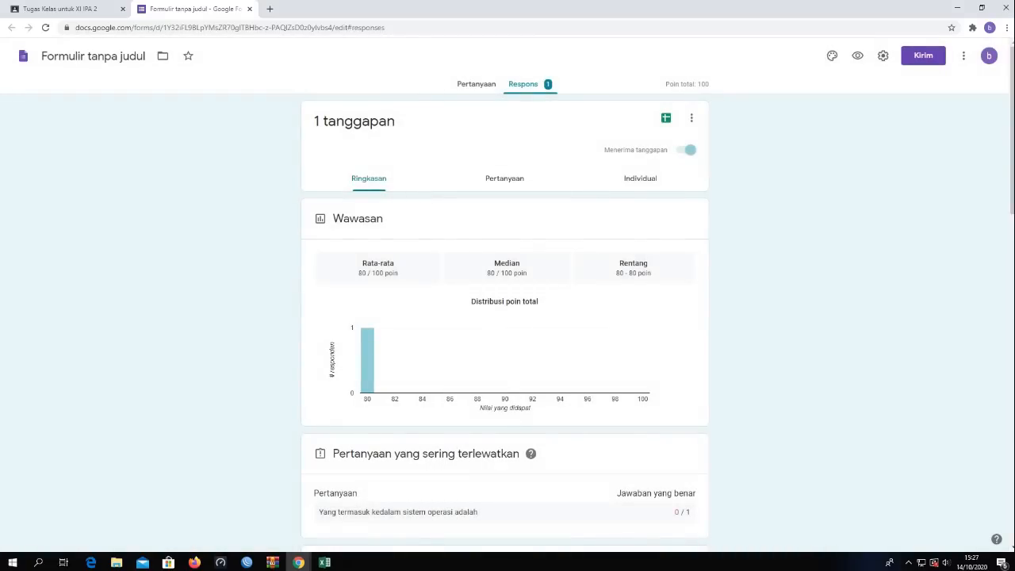
{"action": "scroll", "coordinate": [505, 318], "scroll_direction": "down", "scroll_amount": 1}
{"action": "scroll", "coordinate": [504, 317], "scroll_direction": "up", "scroll_amount": 1}
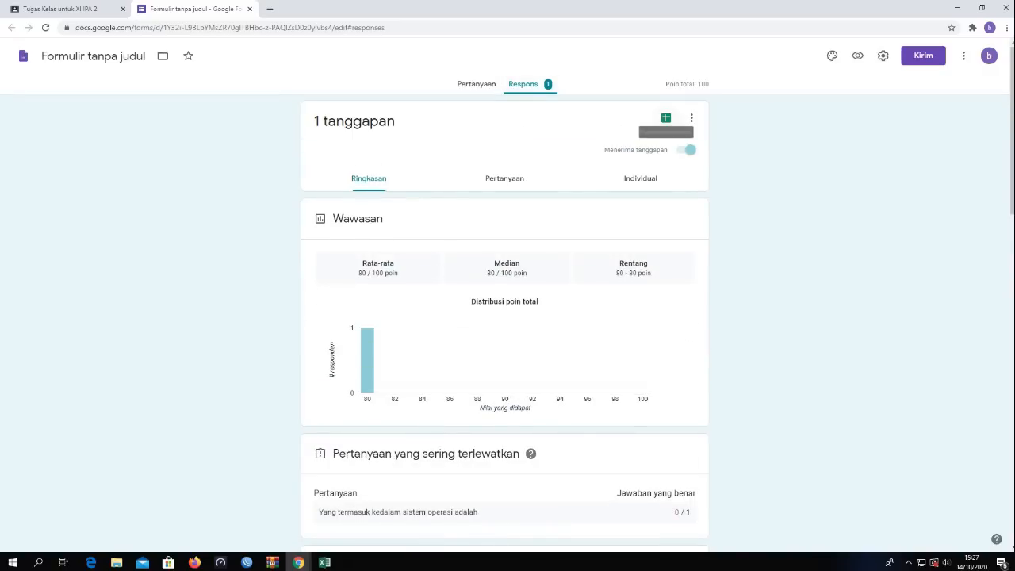
{"action": "left_click", "coordinate": [666, 118]}
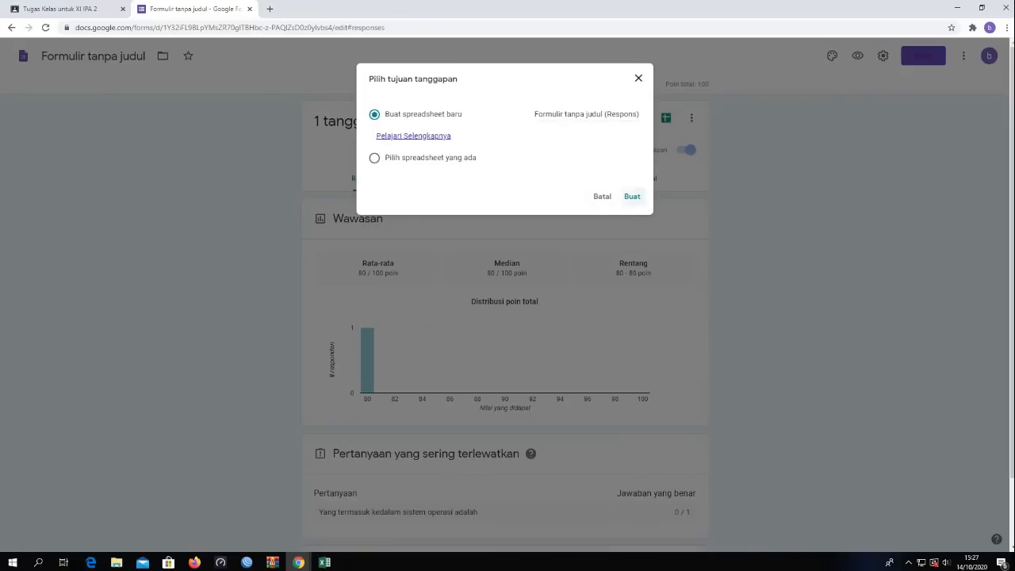
{"action": "key", "text": "Return"}
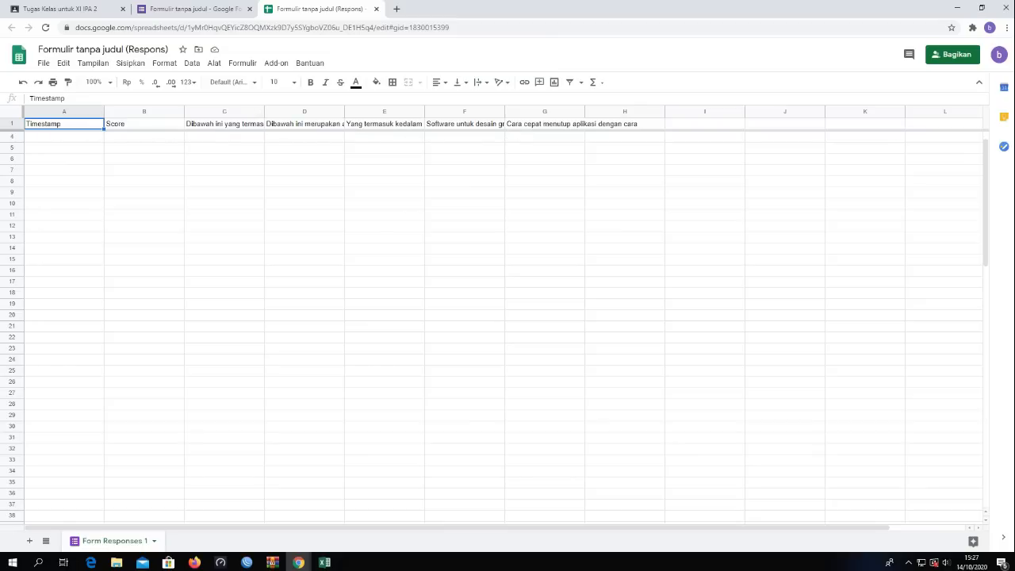
Examine the student's timestamp, score and answers across row 2 of the response spreadsheet
{"action": "left_click", "coordinate": [224, 136]}
{"action": "left_click", "coordinate": [225, 136]}
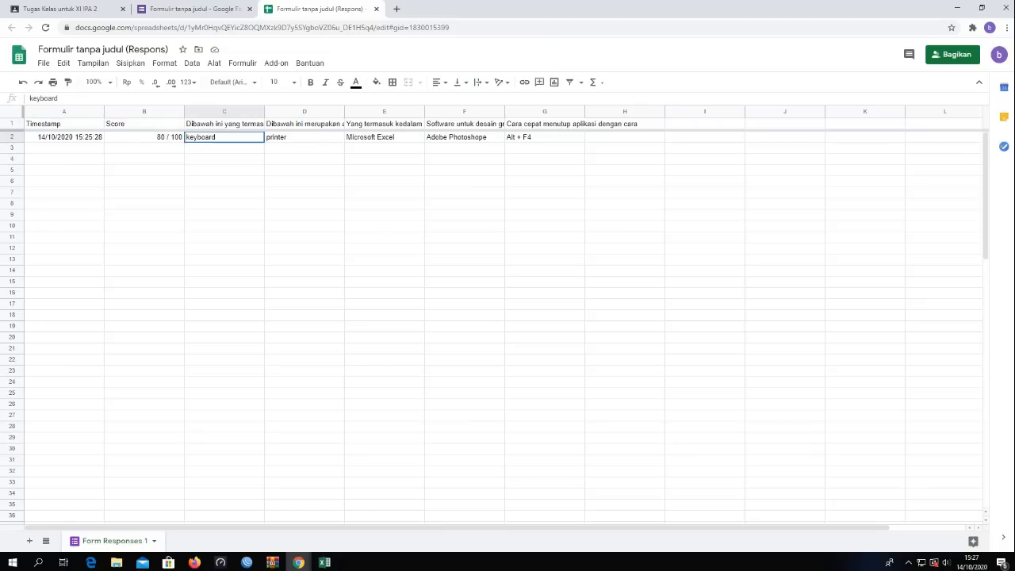
{"action": "key", "text": "Right"}
{"action": "key", "text": "Right"}
{"action": "key", "text": "Right"}
{"action": "key", "text": "Right"}
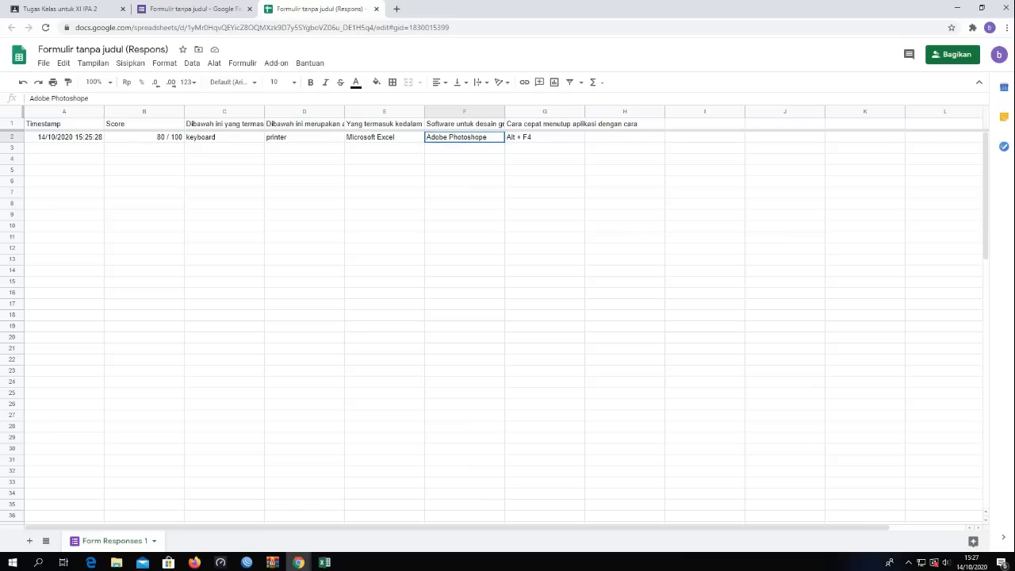
{"action": "left_click", "coordinate": [304, 136]}
{"action": "key", "text": "Left"}
{"action": "key", "text": "Left"}
{"action": "key", "text": "Left"}
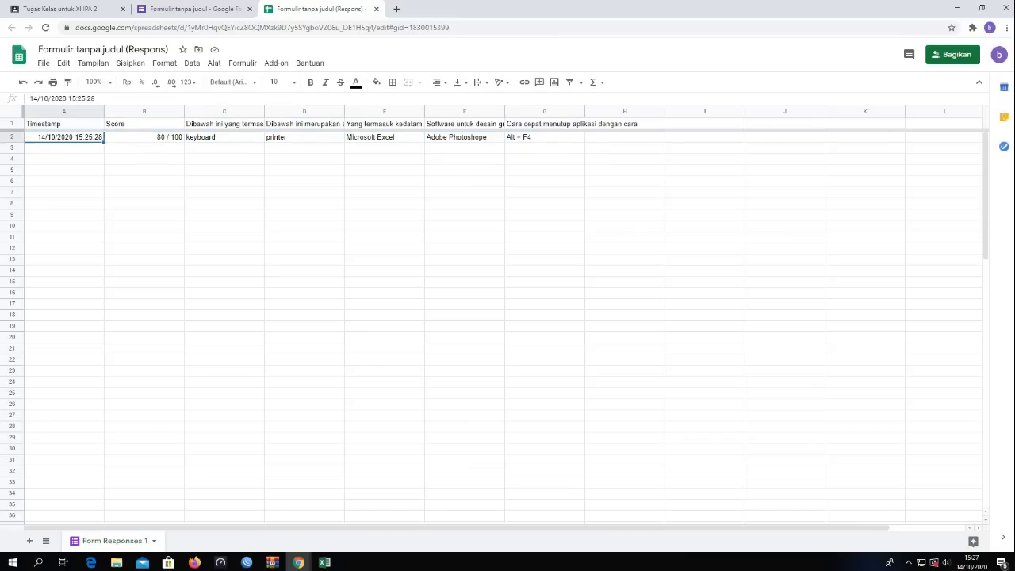
{"action": "left_click", "coordinate": [544, 225]}
{"action": "left_click", "coordinate": [544, 137]}
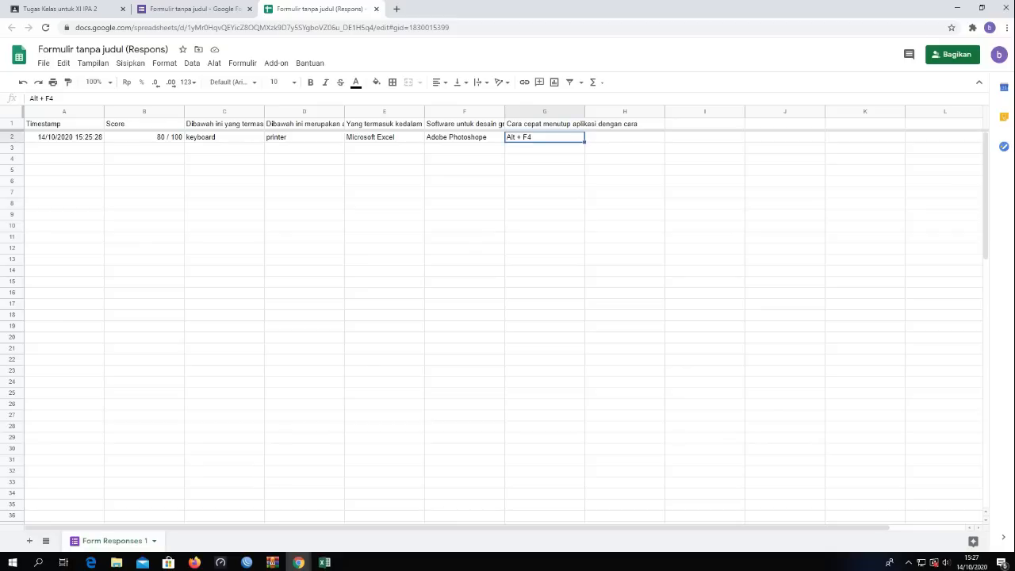
{"action": "key", "text": "Left"}
{"action": "key", "text": "Left"}
{"action": "key", "text": "Left"}
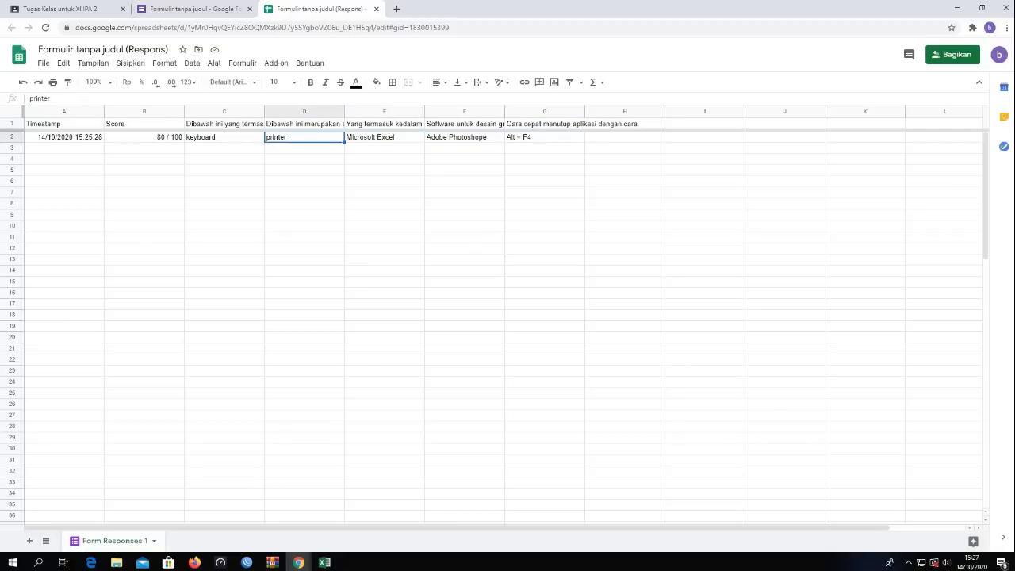
View the download formats offered for the response spreadsheet and leave without downloading
{"action": "key", "text": "alt+f"}
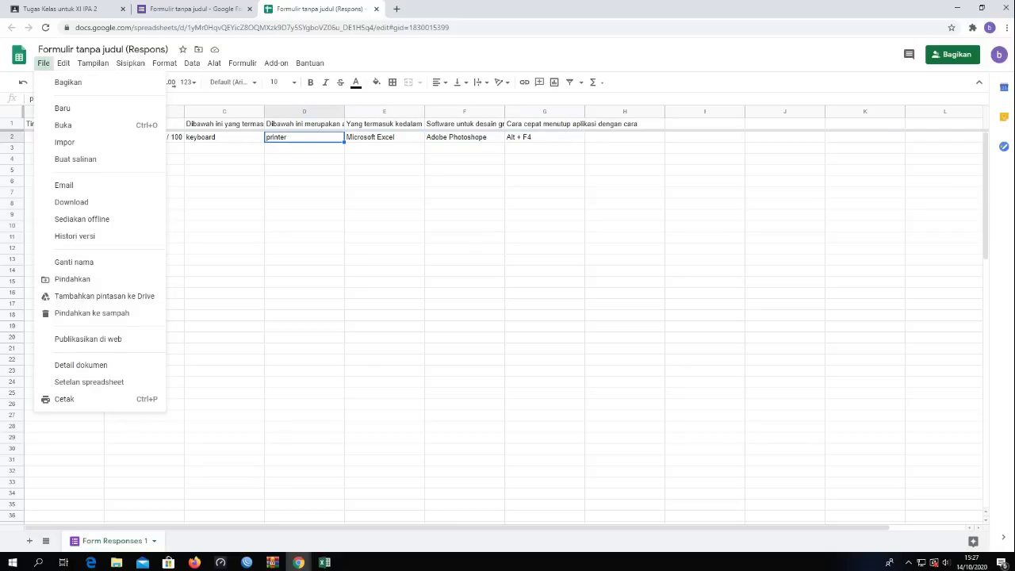
{"action": "key", "text": "d"}
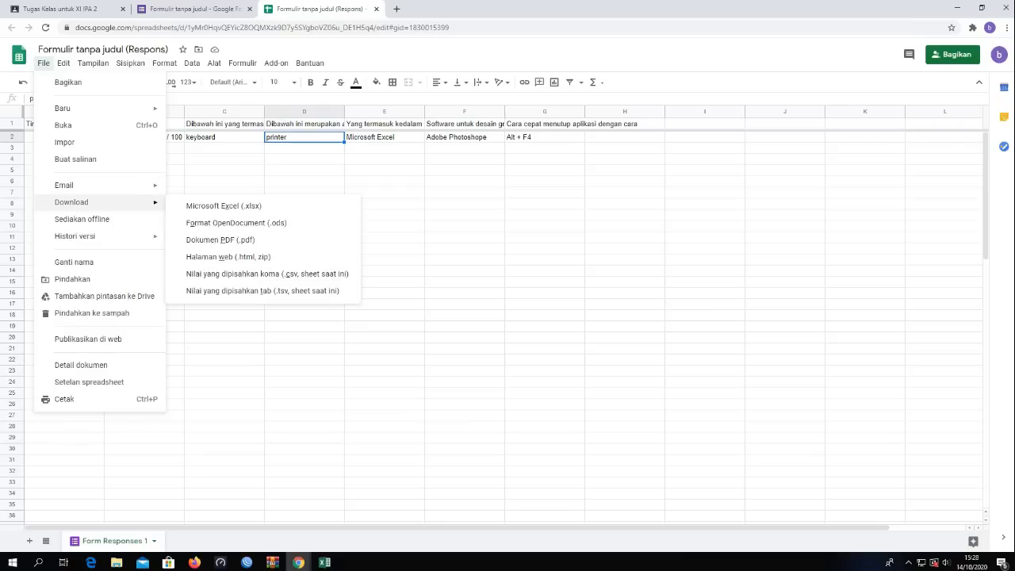
{"action": "key", "text": "Right"}
{"action": "key", "text": "Escape"}
Revisit the class's classwork page, return to the quiz's form editor and look through its questions
{"action": "key", "text": "ctrl+1"}
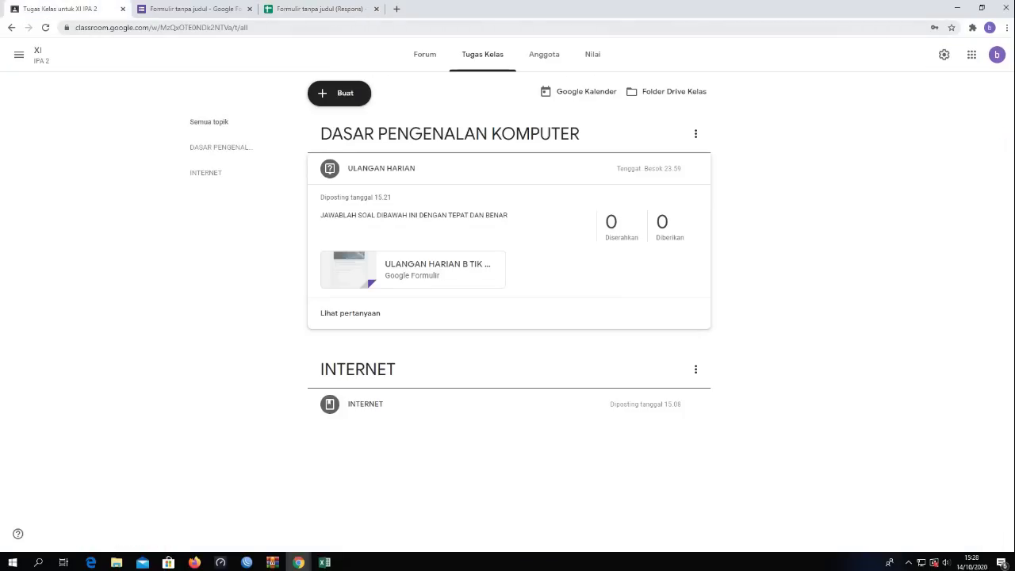
{"action": "key", "text": "ctrl+2"}
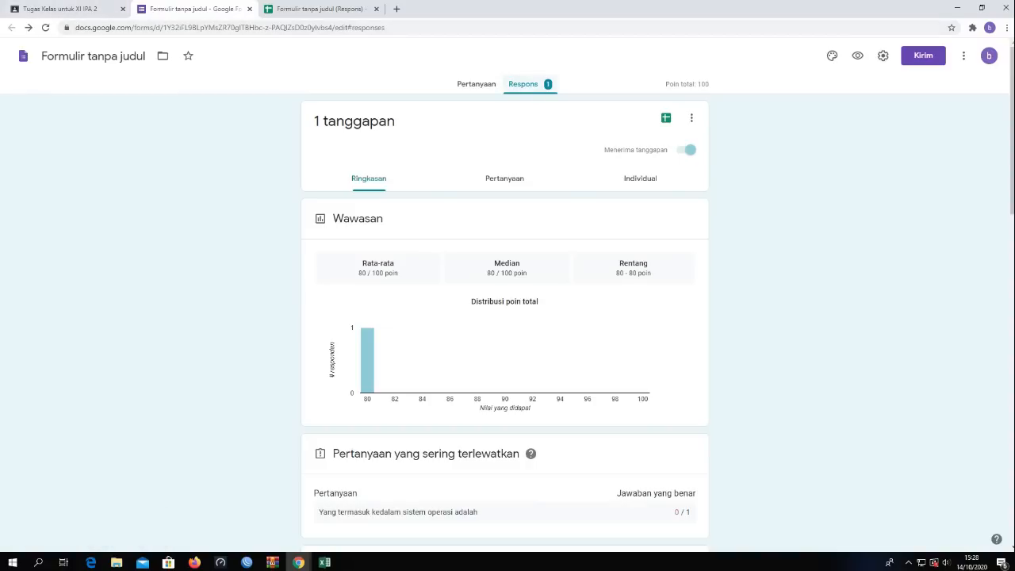
{"action": "left_click", "coordinate": [476, 83]}
{"action": "left_click", "coordinate": [523, 83]}
{"action": "left_click", "coordinate": [476, 83]}
{"action": "scroll", "coordinate": [505, 317], "scroll_direction": "down", "scroll_amount": 3}
{"action": "scroll", "coordinate": [504, 317], "scroll_direction": "up", "scroll_amount": 3}
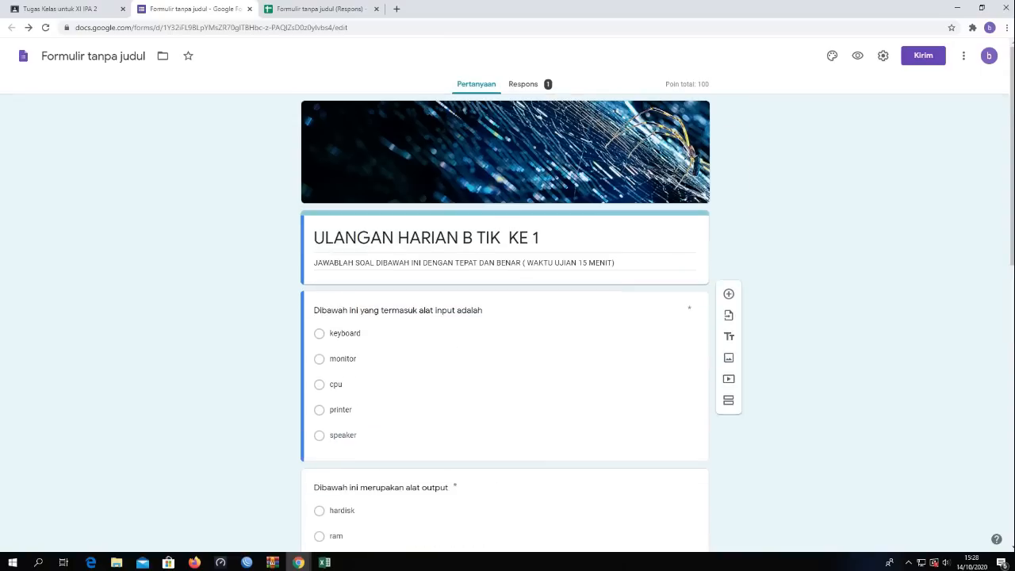
Add a short-answer question titled NAMA directly below the ULANGAN HARIAN B TIK KE 1 title card
{"action": "left_click", "coordinate": [345, 333]}
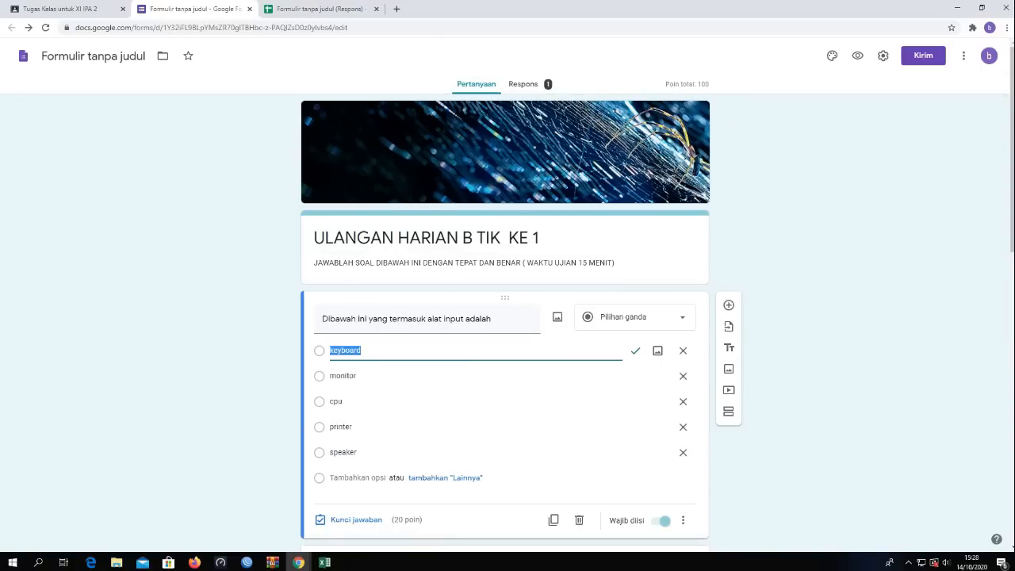
{"action": "left_click", "coordinate": [427, 238]}
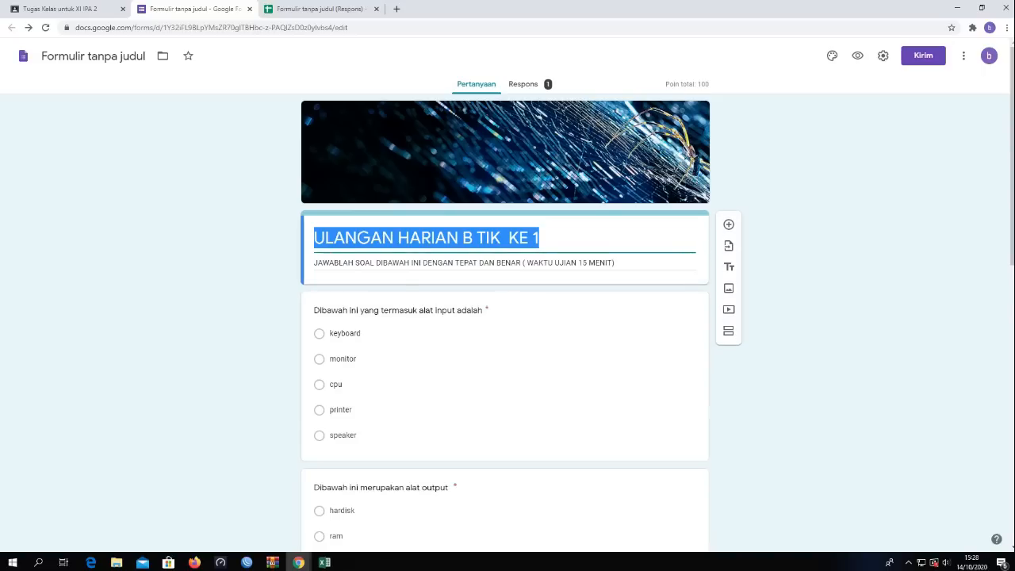
{"action": "left_click", "coordinate": [541, 238]}
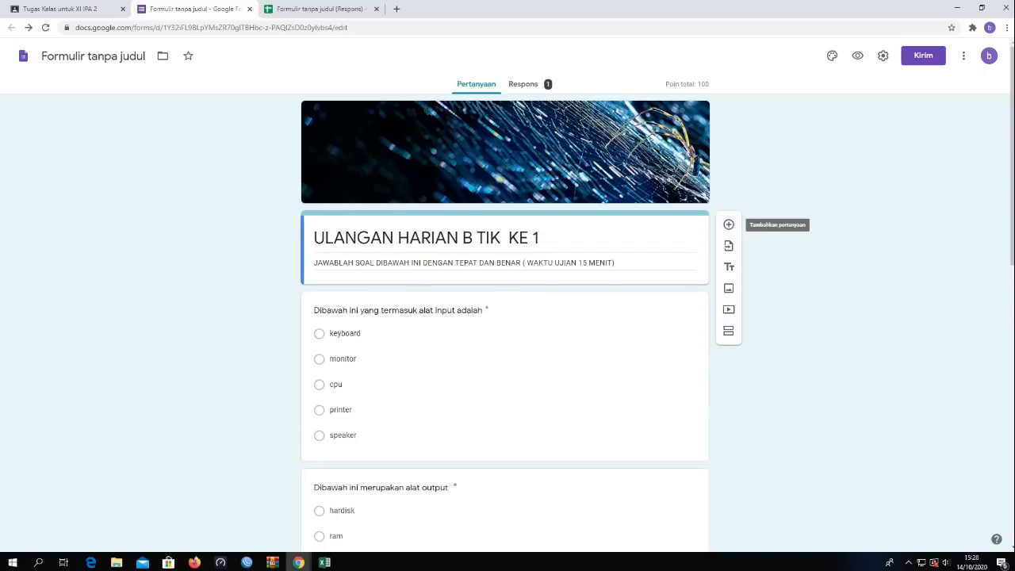
{"action": "left_click", "coordinate": [729, 224]}
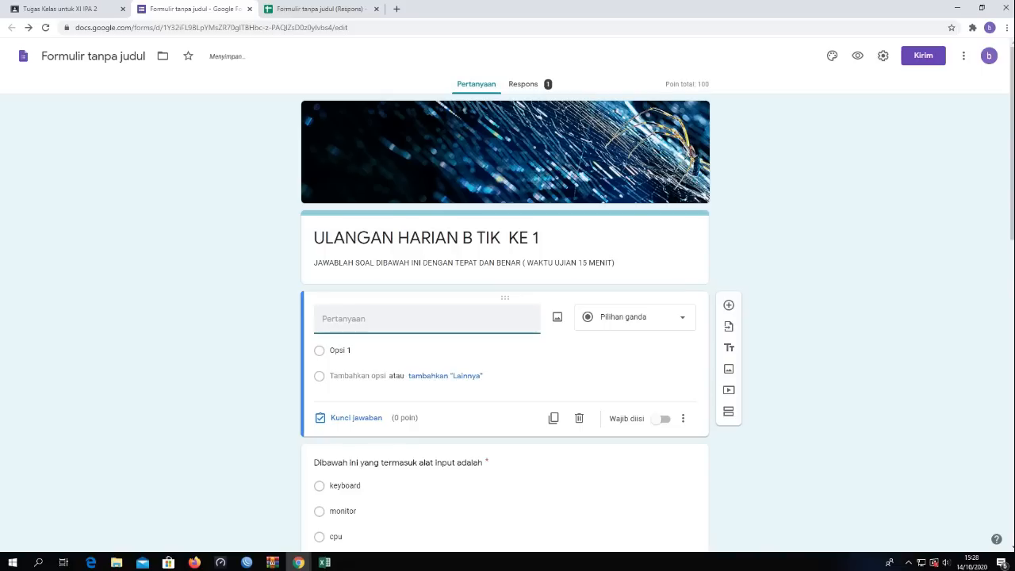
{"action": "type", "text": "nam"}
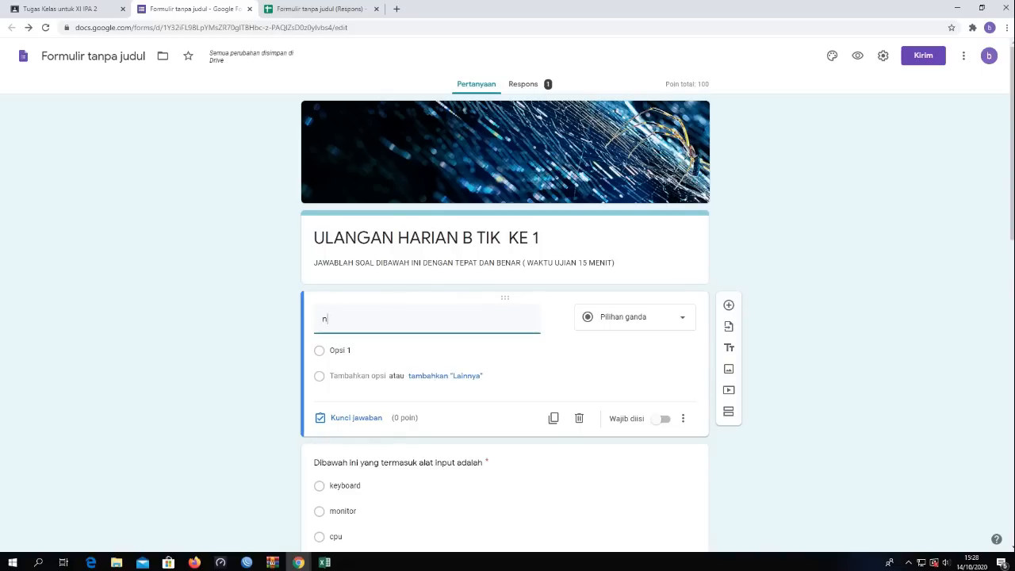
{"action": "key", "text": "BackSpace"}
{"action": "key", "text": "BackSpace"}
{"action": "key", "text": "BackSpace"}
{"action": "type", "text": "NAMA"}
{"action": "key", "text": "BackSpace"}
{"action": "key", "text": "BackSpace"}
{"action": "type", "text": "MA"}
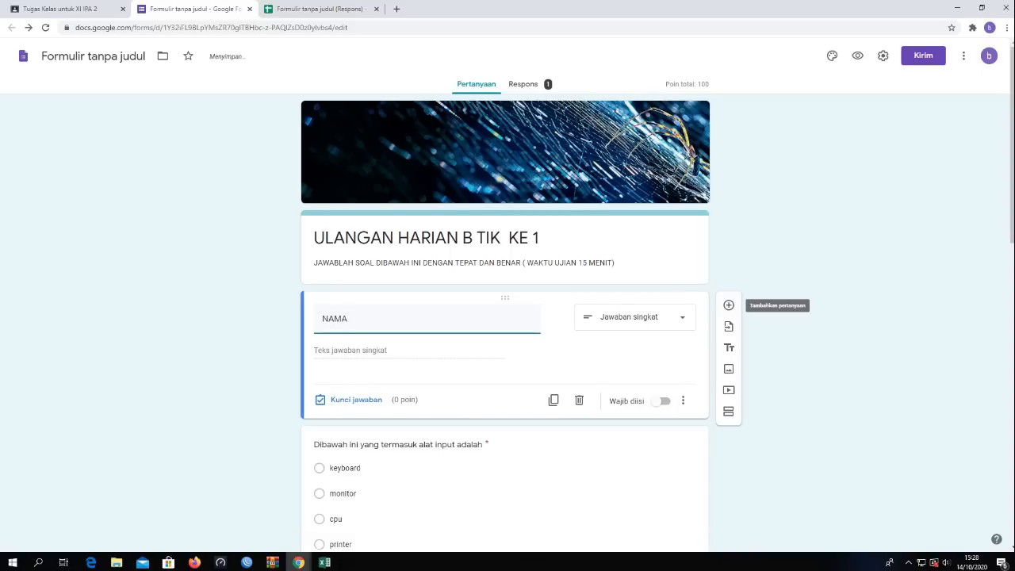
Add a drop-down question KELAS below NAMA with the options XI IPA 1, XI IPA 2, XI IPS 1 and XI IPS 2
{"action": "left_click", "coordinate": [729, 304]}
{"action": "type", "text": "KELAS"}
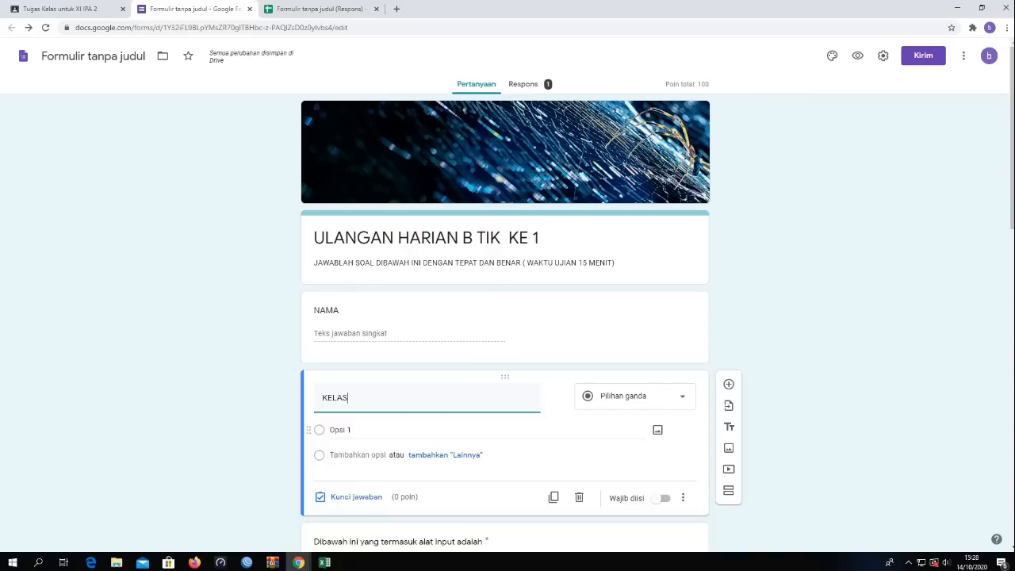
{"action": "left_click", "coordinate": [635, 396]}
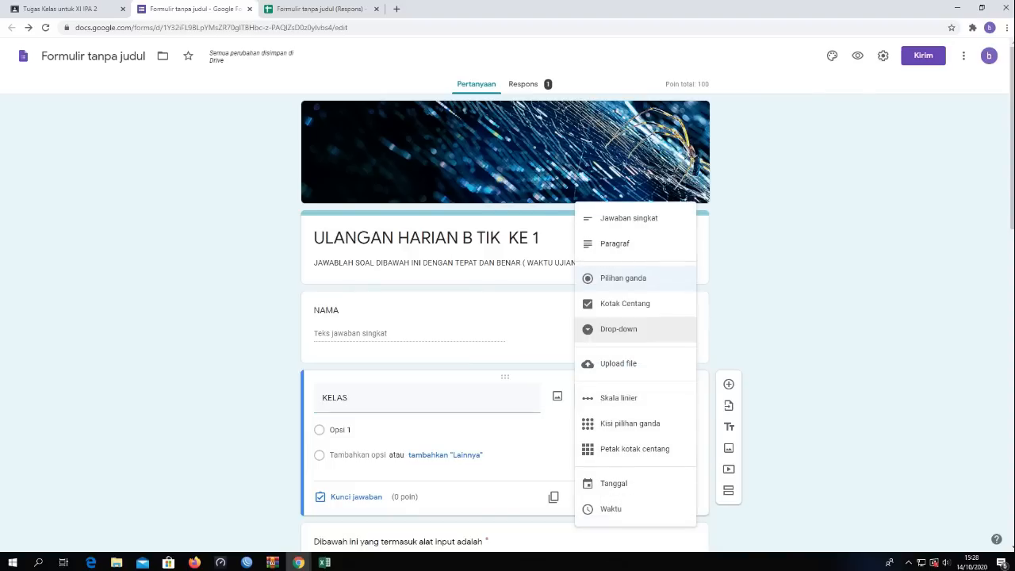
{"action": "left_click", "coordinate": [618, 329]}
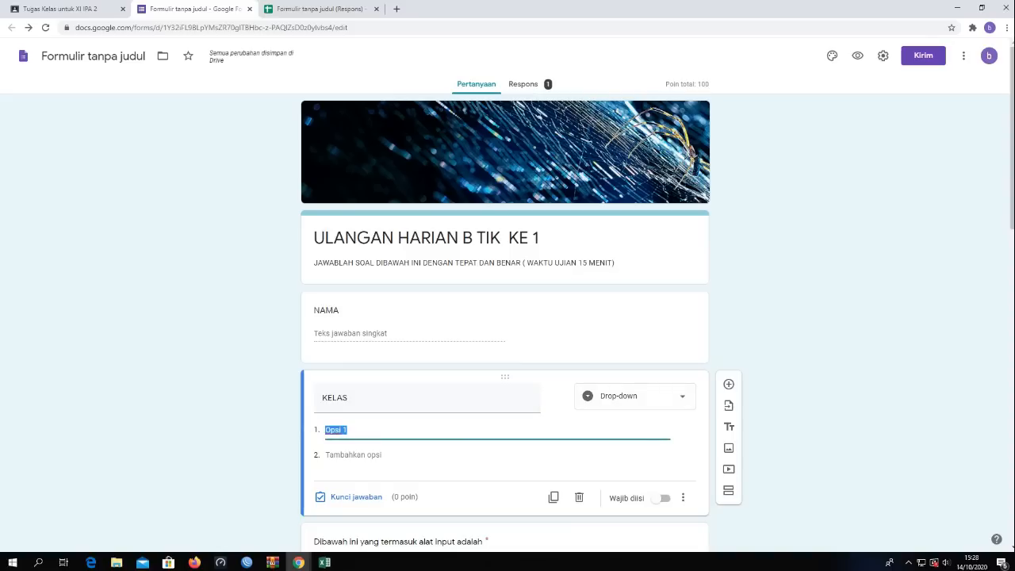
{"action": "type", "text": "XI IP"}
{"action": "key", "text": "BackSpace"}
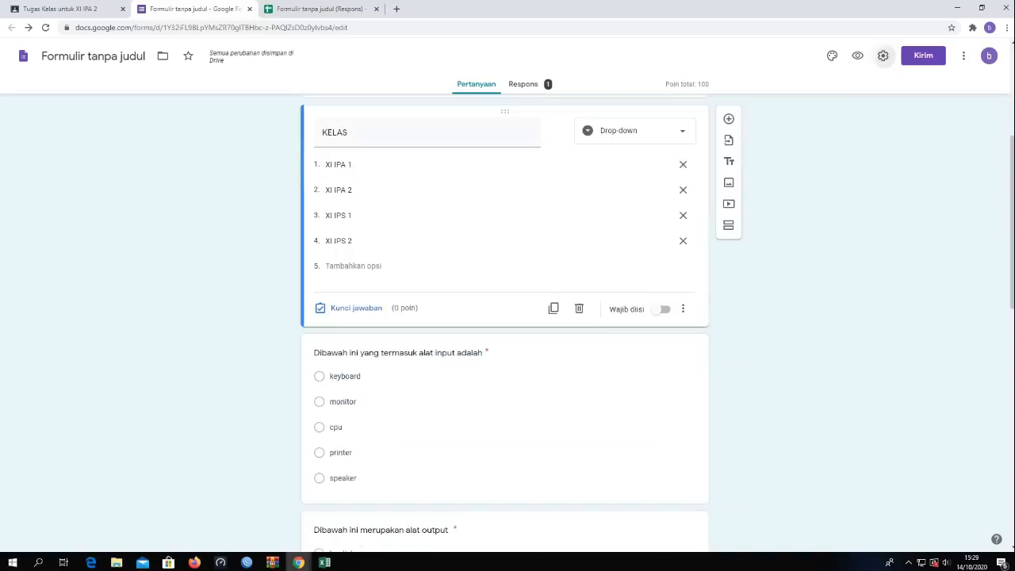
View the form's general settings without changing them, and preview the quiz from the NAMA and KELAS fields through the last question
{"action": "left_click", "coordinate": [883, 55]}
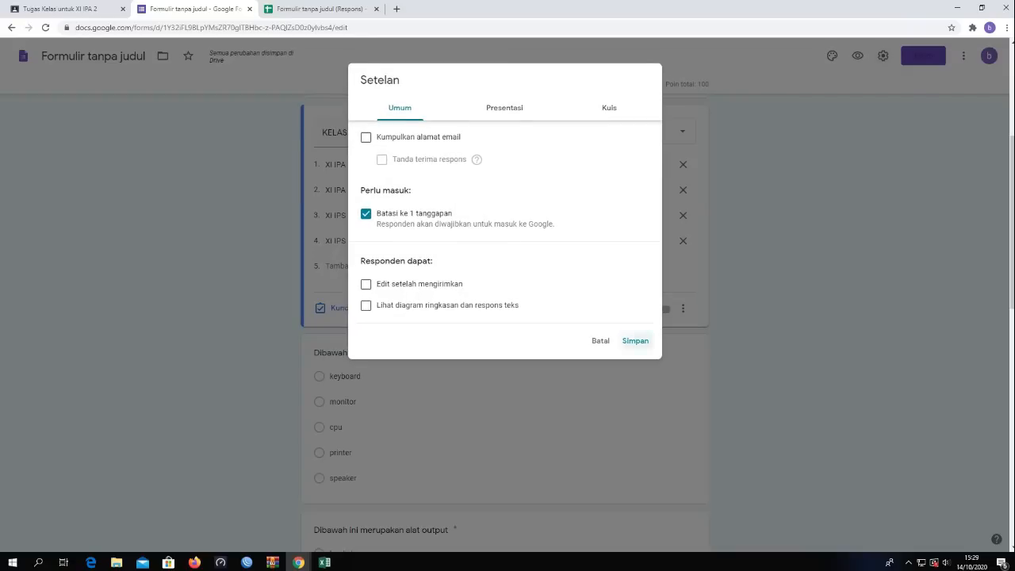
{"action": "key", "text": "Escape"}
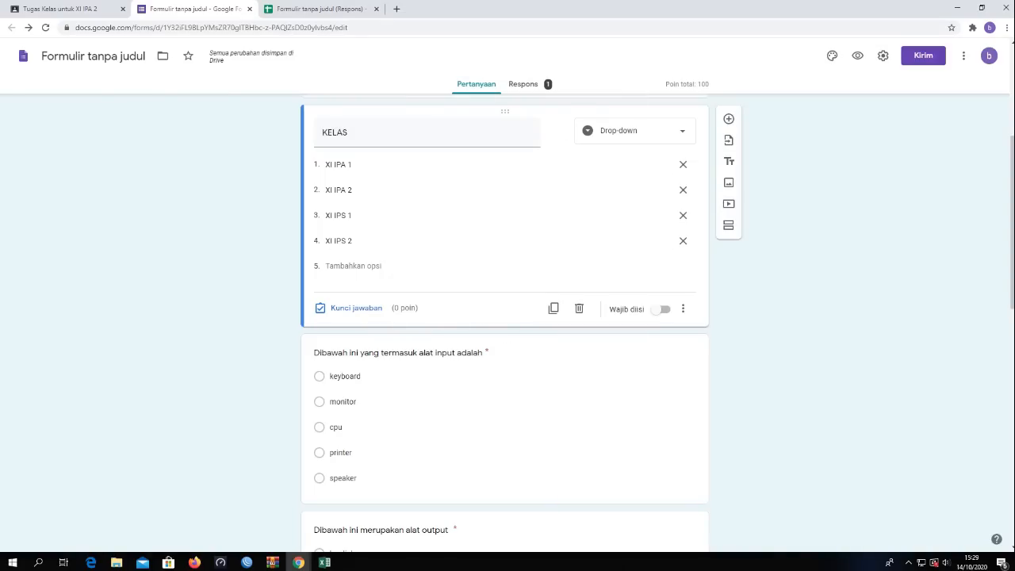
{"action": "left_click", "coordinate": [858, 56]}
{"action": "scroll", "coordinate": [508, 317], "scroll_direction": "down", "scroll_amount": 2}
{"action": "scroll", "coordinate": [508, 293], "scroll_direction": "down", "scroll_amount": 8}
{"action": "scroll", "coordinate": [508, 294], "scroll_direction": "up", "scroll_amount": 10}
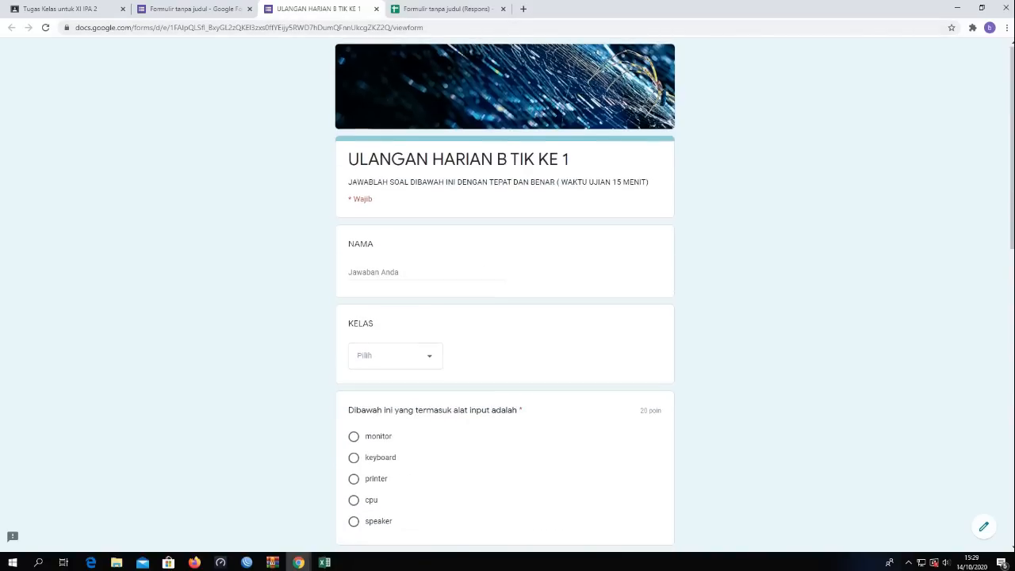
{"action": "scroll", "coordinate": [507, 294], "scroll_direction": "down", "scroll_amount": 3}
{"action": "scroll", "coordinate": [508, 294], "scroll_direction": "up", "scroll_amount": 2}
{"action": "scroll", "coordinate": [508, 293], "scroll_direction": "down", "scroll_amount": 4}
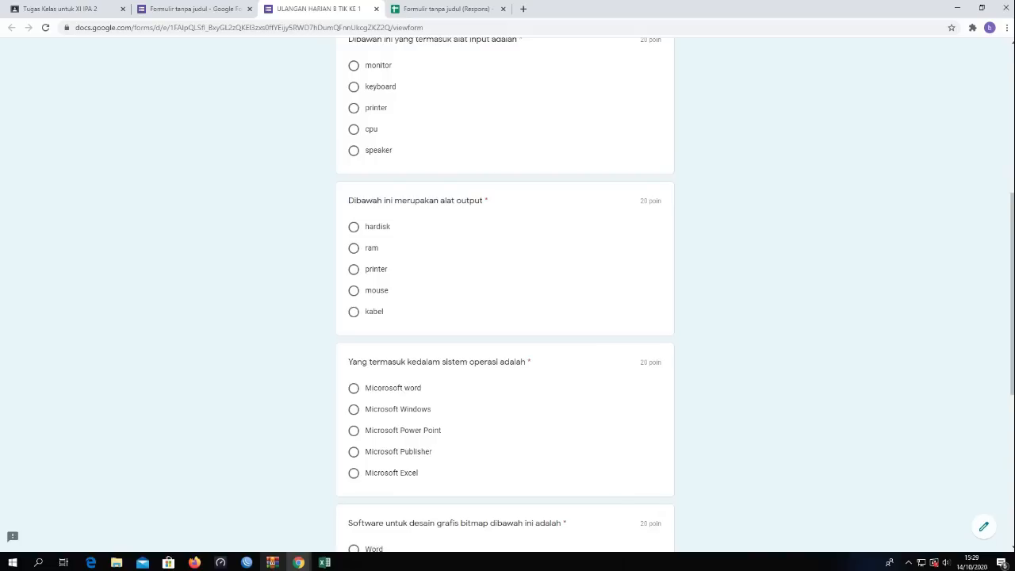
{"action": "scroll", "coordinate": [508, 293], "scroll_direction": "up", "scroll_amount": 4}
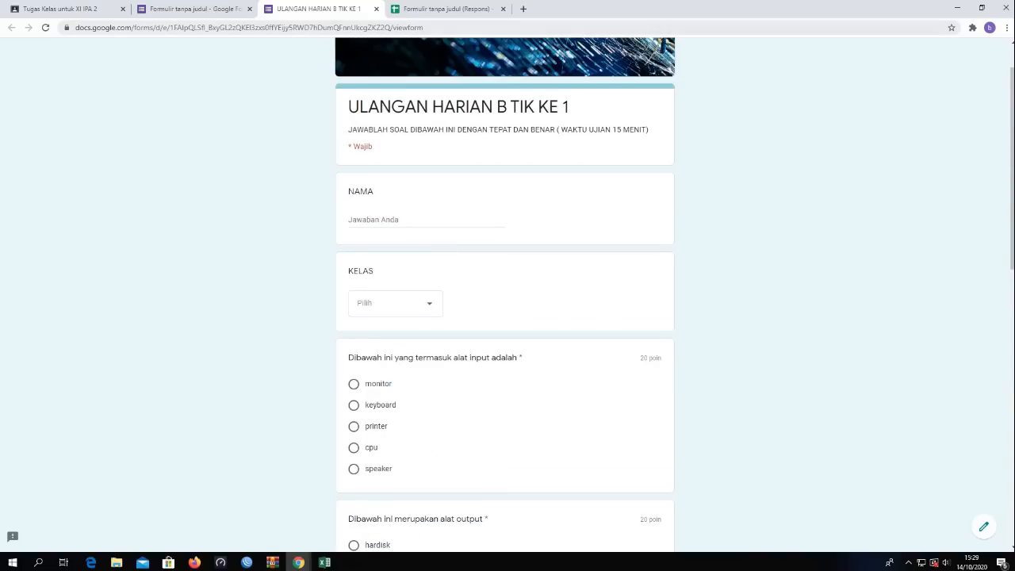
{"action": "scroll", "coordinate": [507, 293], "scroll_direction": "down", "scroll_amount": 15}
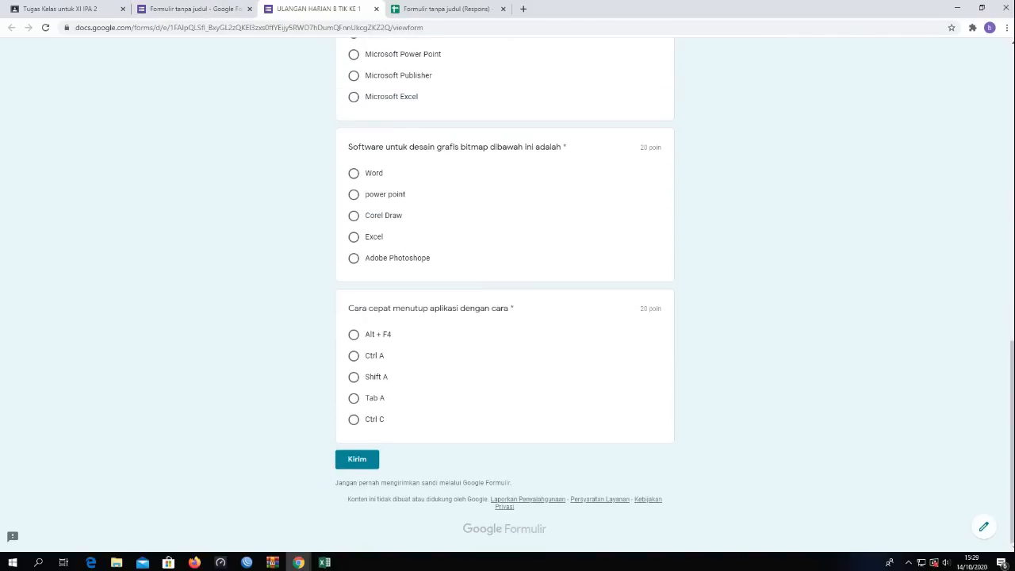
{"action": "scroll", "coordinate": [508, 294], "scroll_direction": "up", "scroll_amount": 5}
Return to the teacher's XI IPA 2 stream, switch to the student's Firefox window and sign out of the student's Google account
{"action": "key", "text": "ctrl+1"}
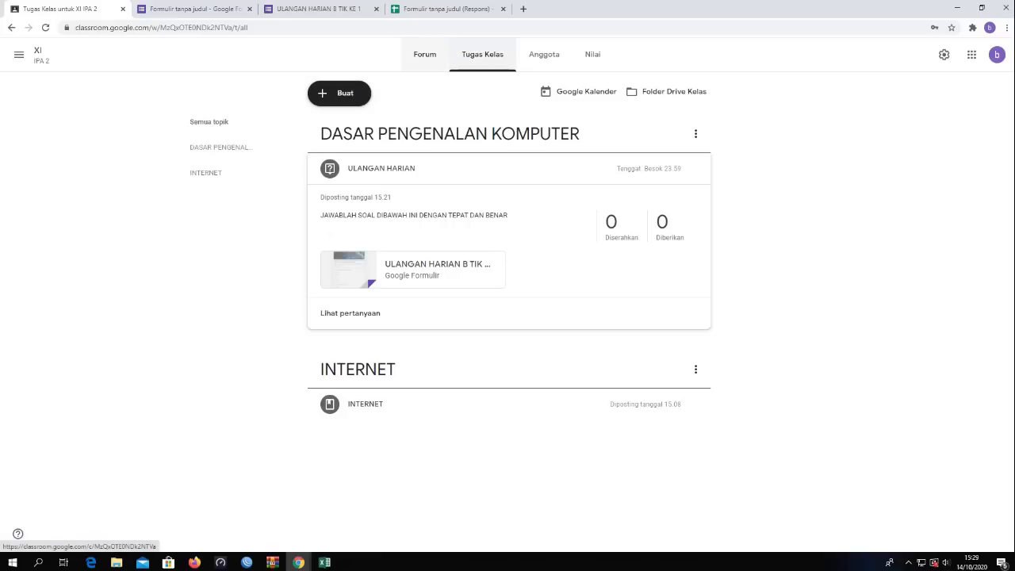
{"action": "left_click", "coordinate": [425, 54]}
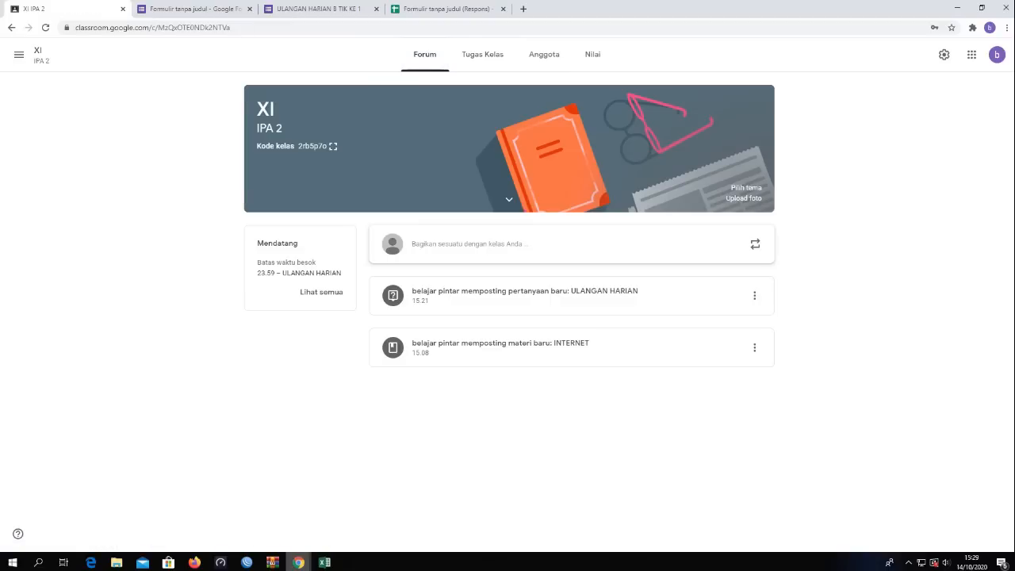
{"action": "left_click", "coordinate": [195, 562]}
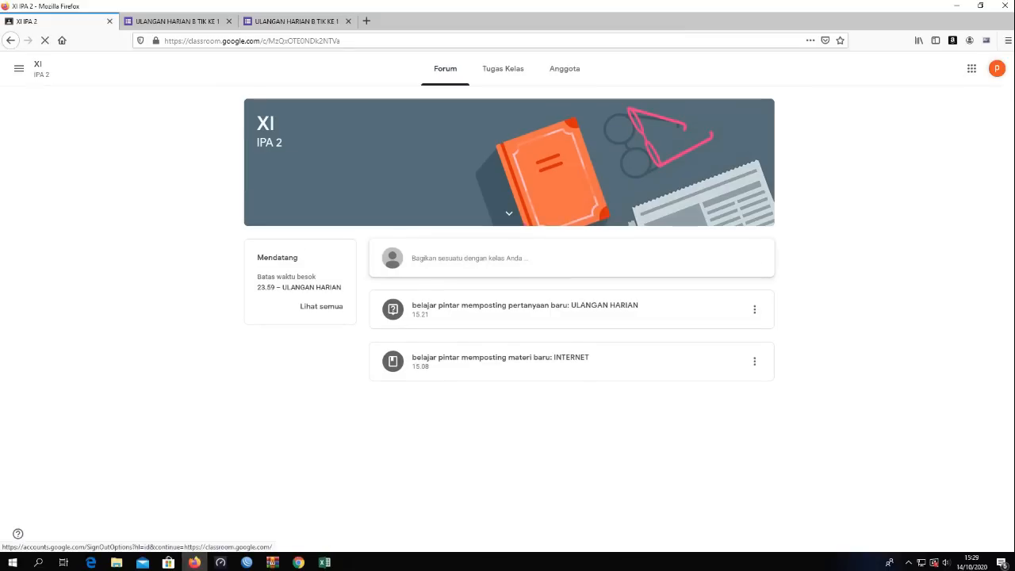
{"action": "left_click", "coordinate": [997, 68]}
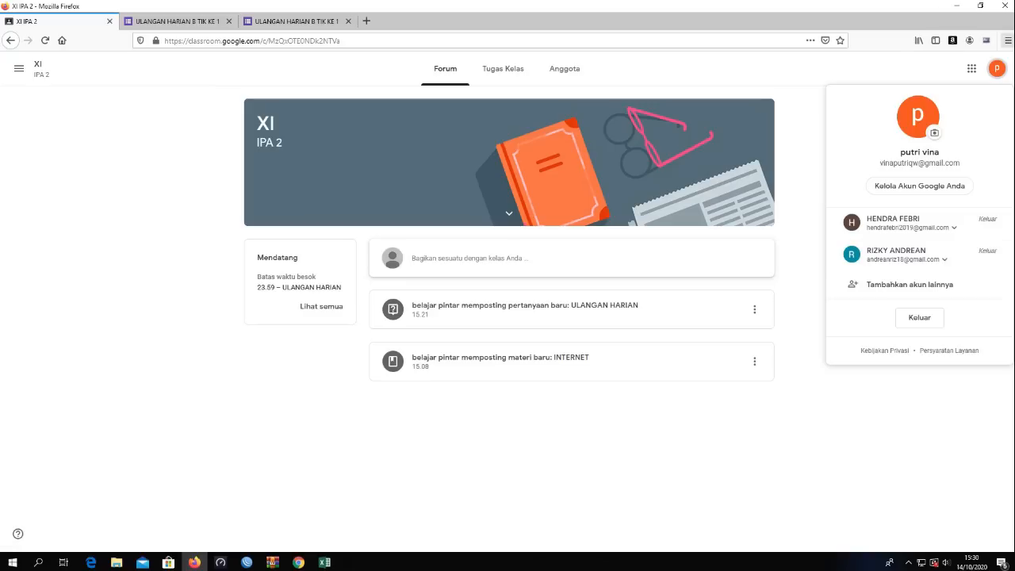
{"action": "left_click", "coordinate": [919, 317]}
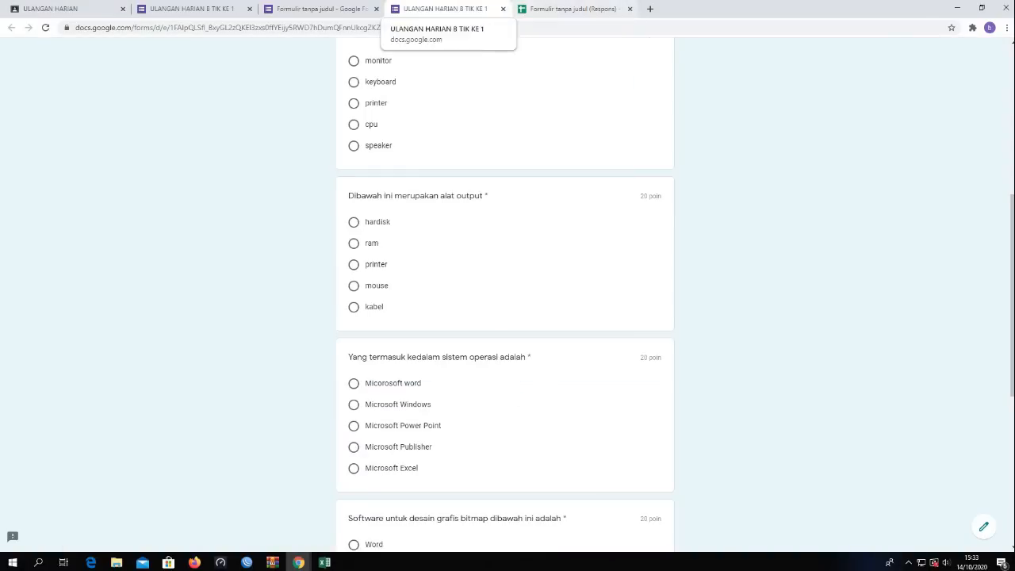
Close both ULANGAN HARIAN B TIK KE 1 respondent views and return to the form's question editor
{"action": "scroll", "coordinate": [505, 293], "scroll_direction": "up", "scroll_amount": 4}
{"action": "scroll", "coordinate": [504, 294], "scroll_direction": "up", "scroll_amount": 1}
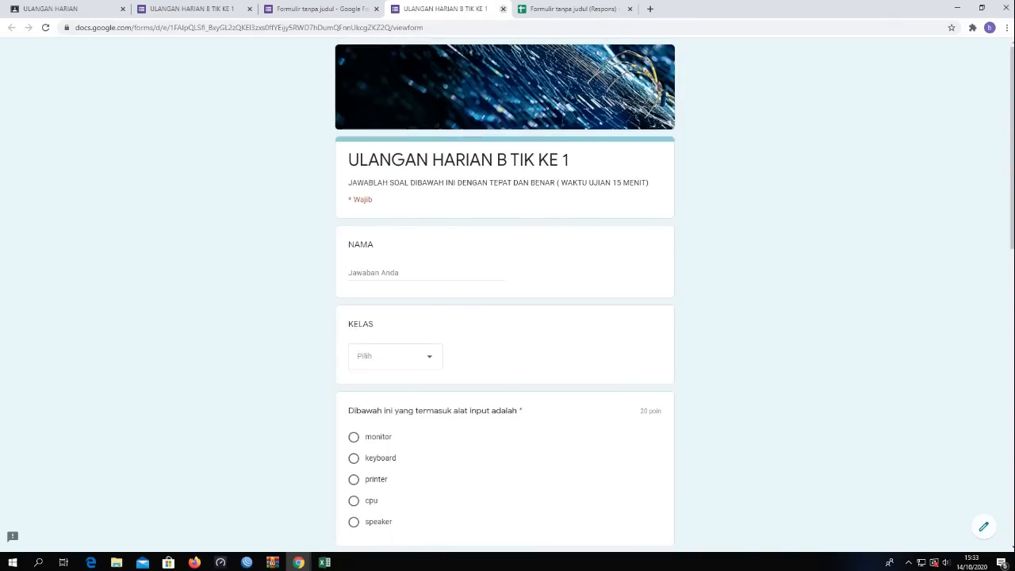
{"action": "left_click", "coordinate": [503, 9]}
{"action": "left_click", "coordinate": [366, 8]}
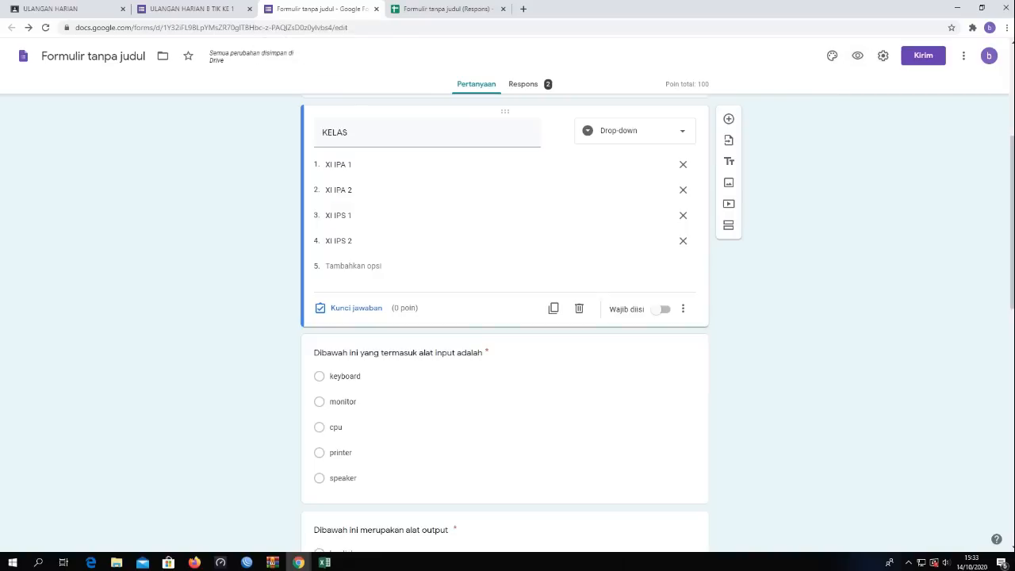
{"action": "left_click", "coordinate": [191, 8]}
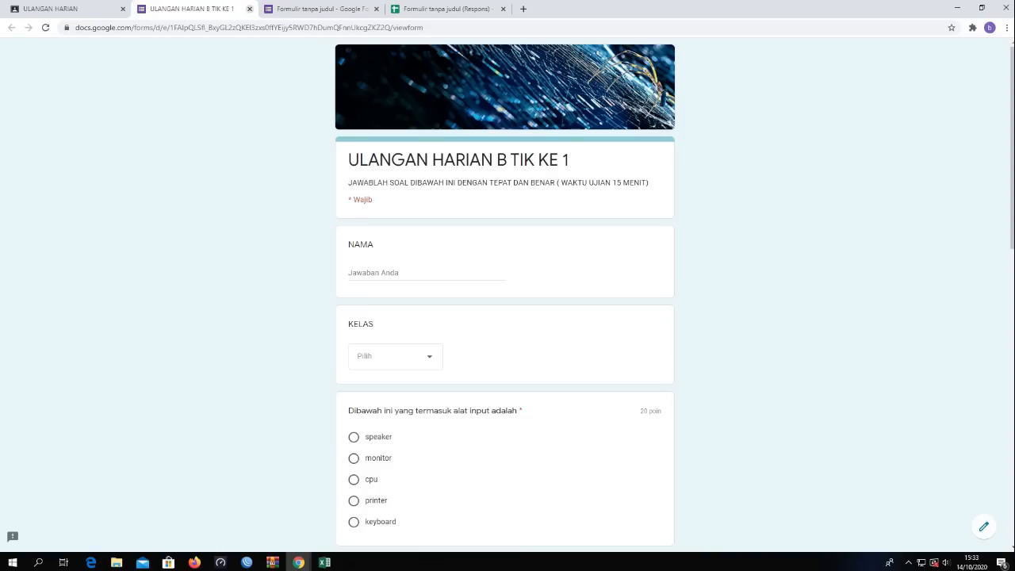
{"action": "left_click", "coordinate": [249, 9]}
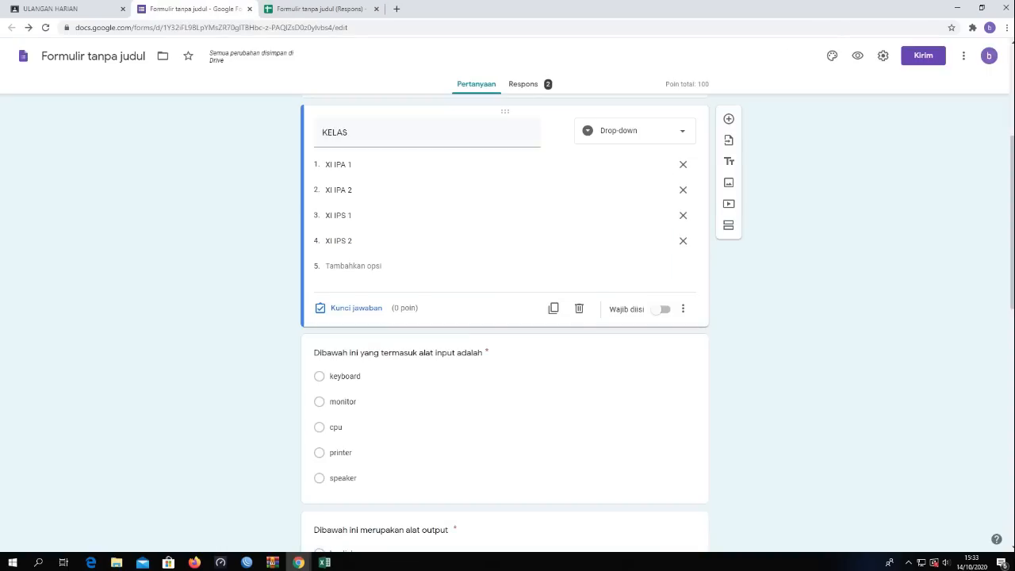
Review the quiz's response summary and check the NAMA and KELAS columns in the linked response spreadsheet
{"action": "left_click", "coordinate": [523, 84]}
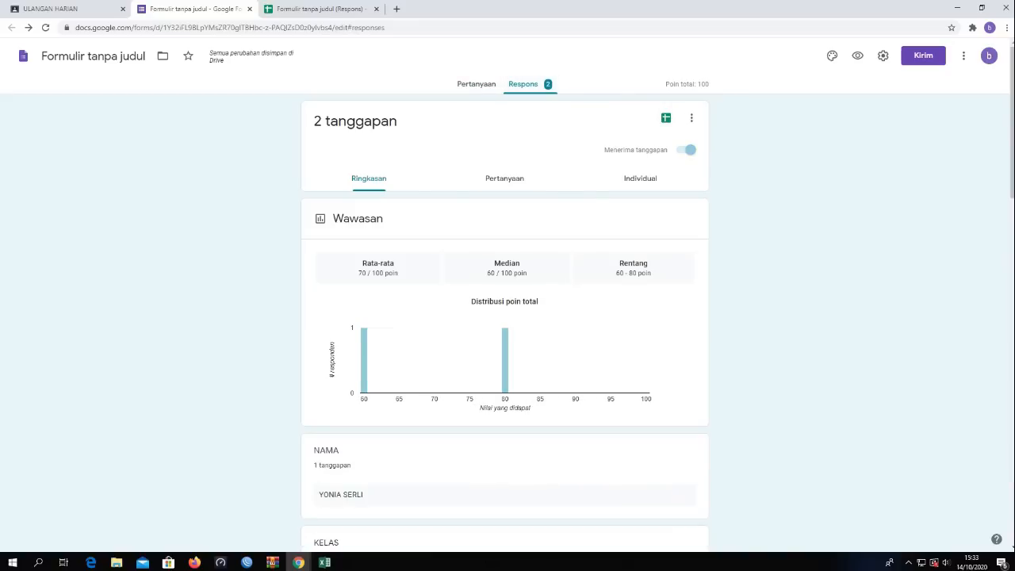
{"action": "key", "text": "ctrl+Tab"}
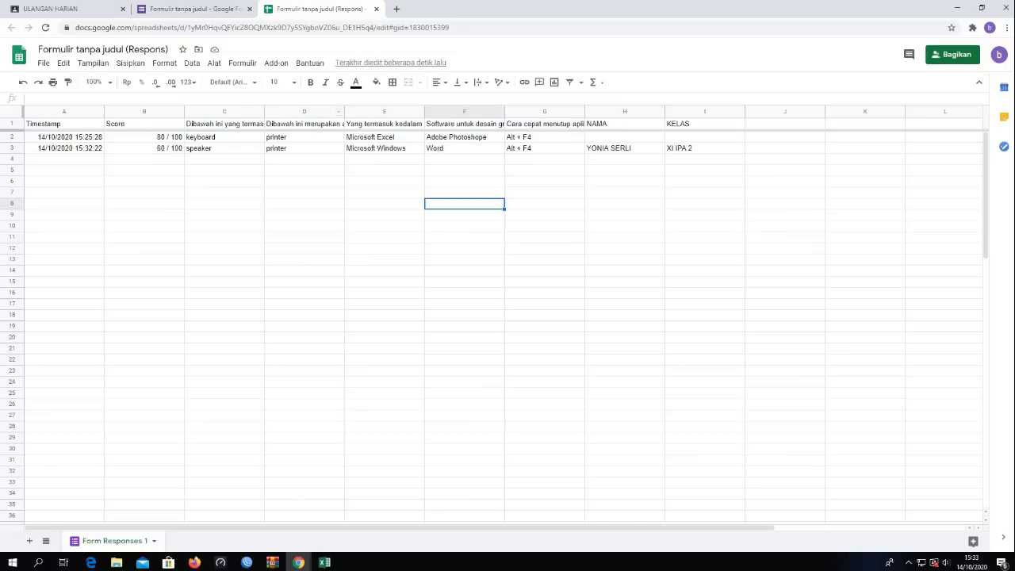
{"action": "left_click", "coordinate": [144, 181]}
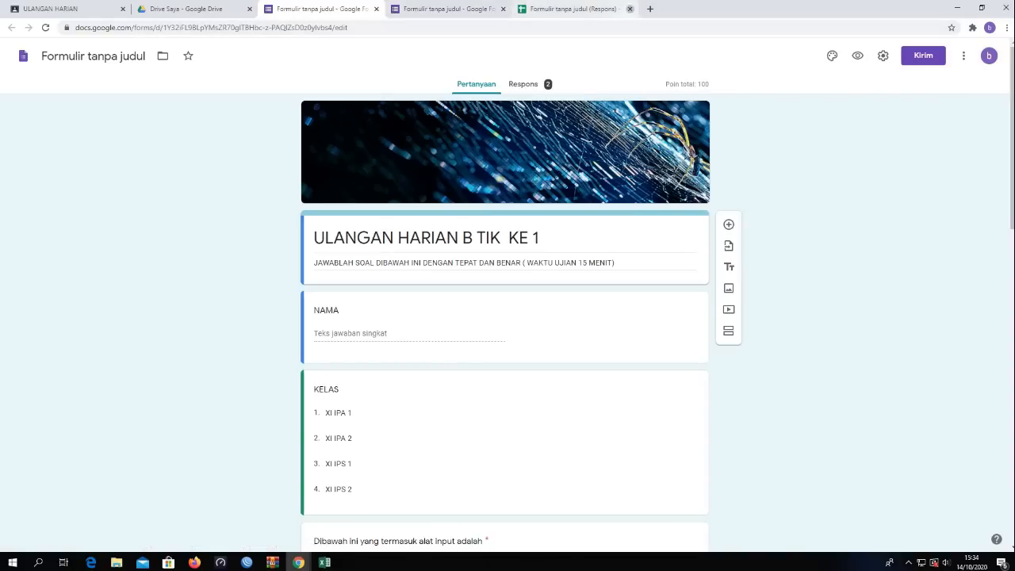
Close the response spreadsheet, form editors and Google Drive, and sign out of the teacher's Google account from Classroom
{"action": "left_click", "coordinate": [630, 9]}
{"action": "left_click", "coordinate": [503, 9]}
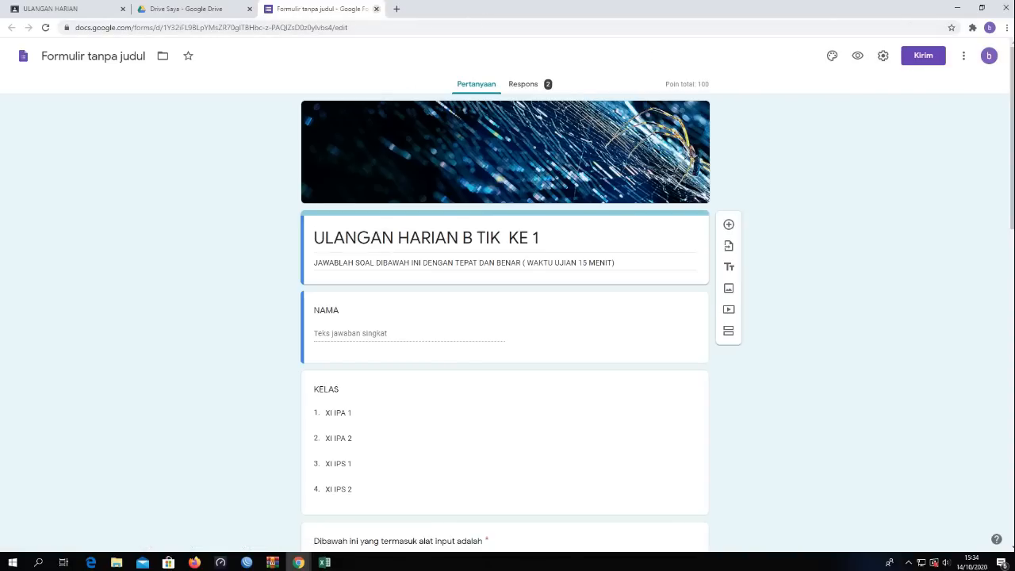
{"action": "left_click", "coordinate": [376, 8]}
{"action": "left_click", "coordinate": [249, 8]}
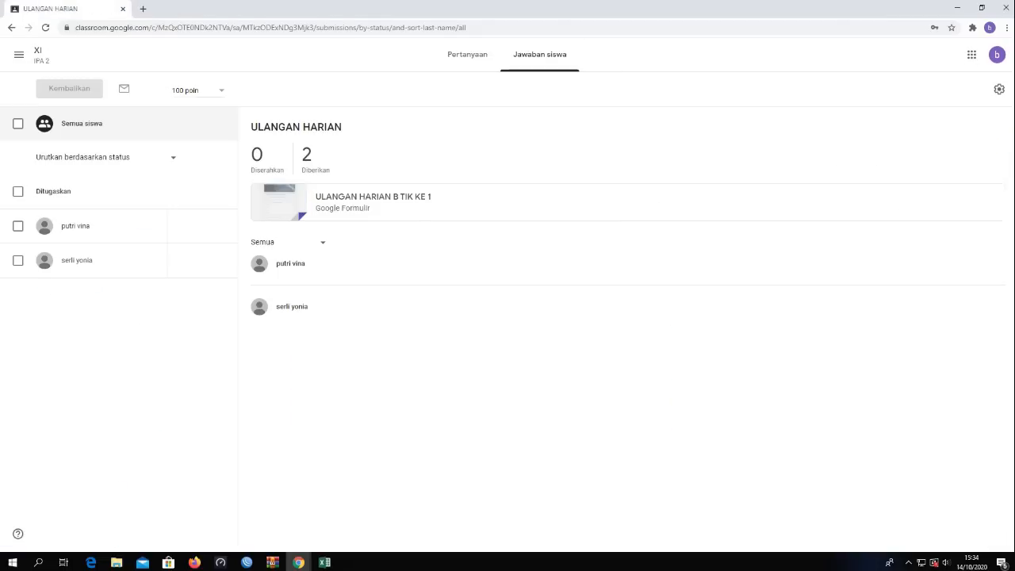
{"action": "left_click", "coordinate": [997, 54]}
{"action": "left_click", "coordinate": [919, 272]}
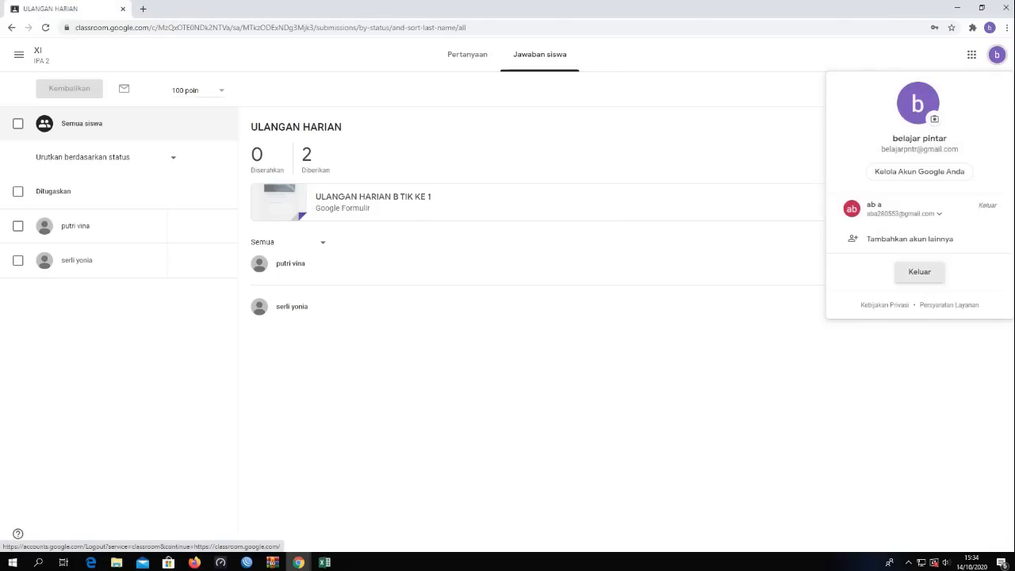